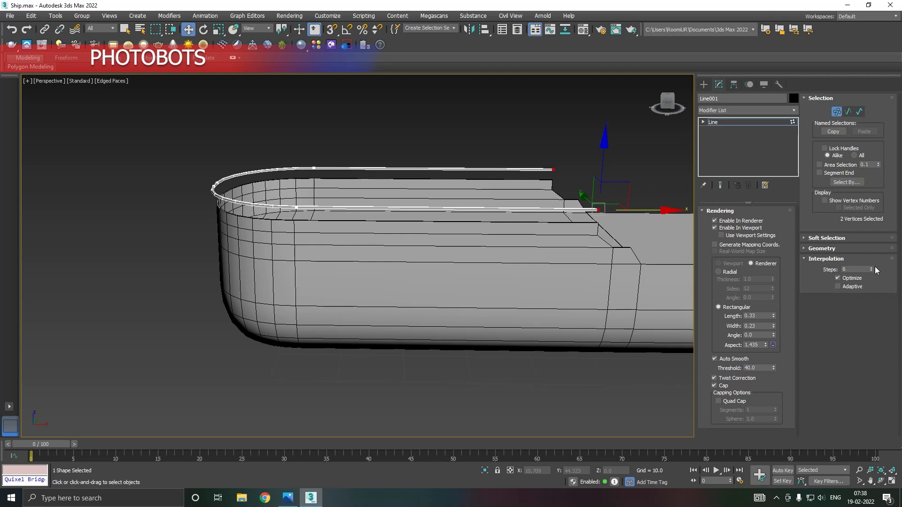
Set the rail line's interpolation steps to 15 to smooth its curved end.
click(871, 268)
click(871, 267)
click(871, 267)
click(871, 267)
click(871, 268)
click(871, 267)
click(871, 267)
scroll(506, 223, up, 1)
alt+middle_drag(506, 223, 528, 222)
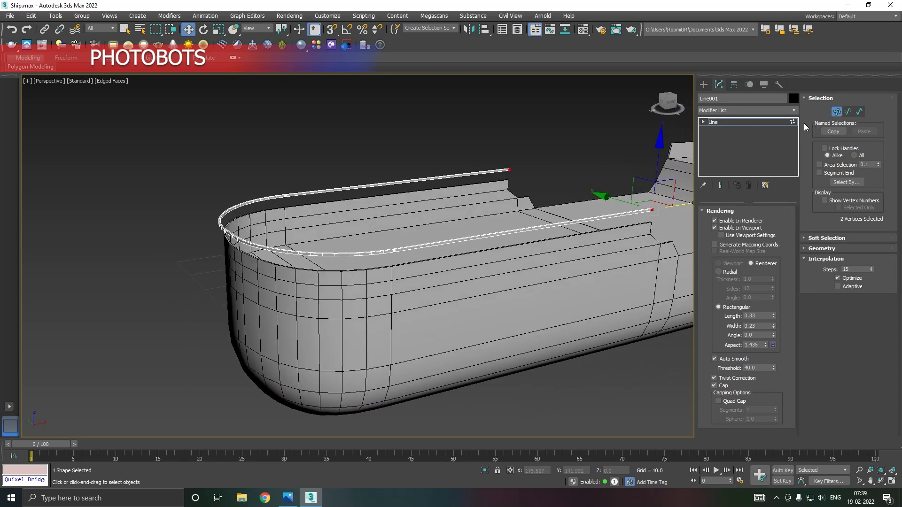
Lower the rail line onto the hull's upper rim and shift its four curved-end vertices inward along X in the front view.
click(727, 123)
drag(436, 143, 449, 163)
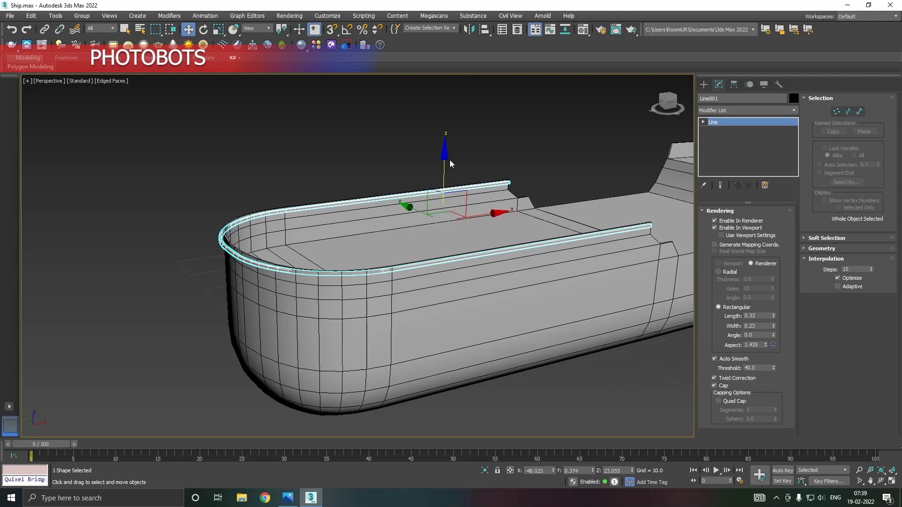
key(f)
scroll(505, 172, down, 5)
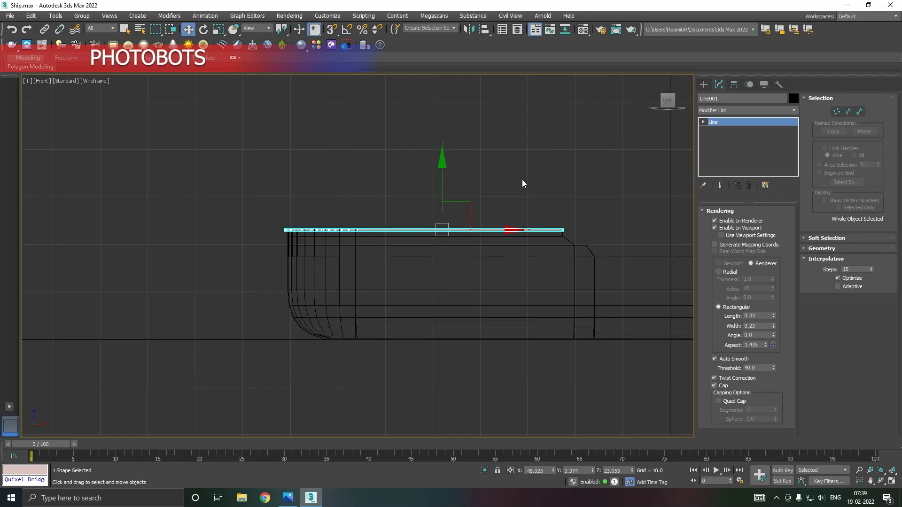
scroll(301, 233, up, 5)
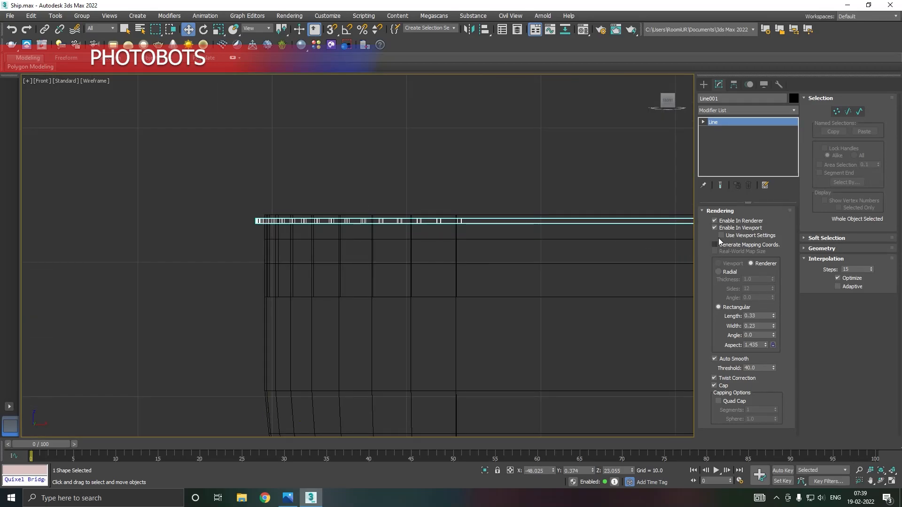
key(1)
drag(221, 163, 512, 306)
drag(497, 220, 504, 220)
scroll(256, 291, down, 4)
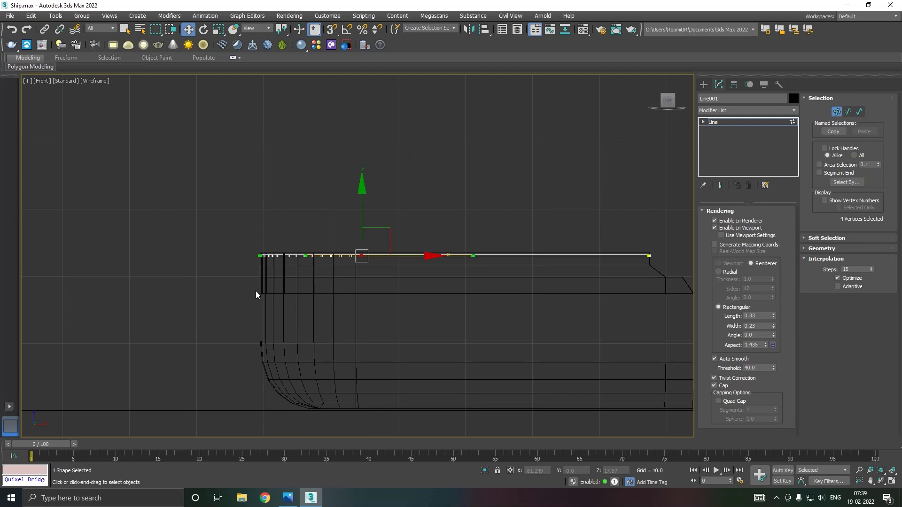
Raise the whole rail line to about Z 23.75 so it sits on top of the hull's rim.
click(714, 123)
scroll(403, 252, up, 2)
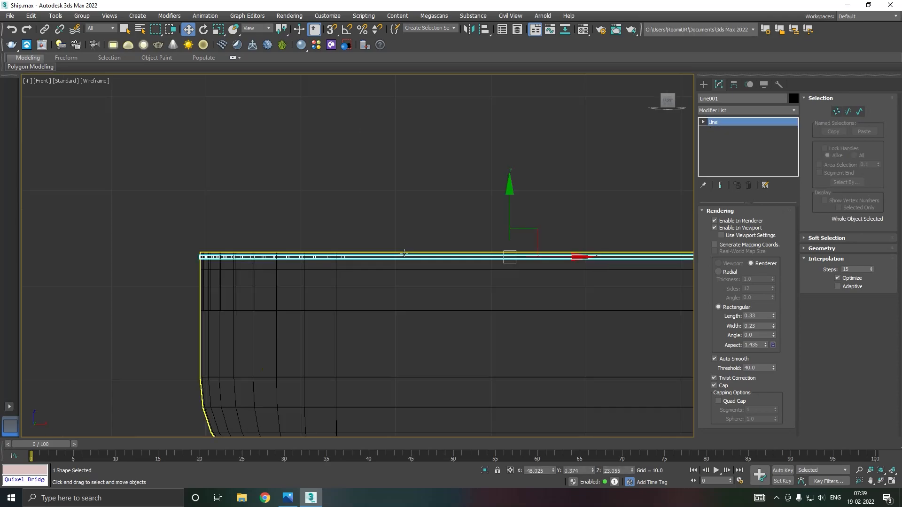
drag(512, 217, 511, 210)
key(p)
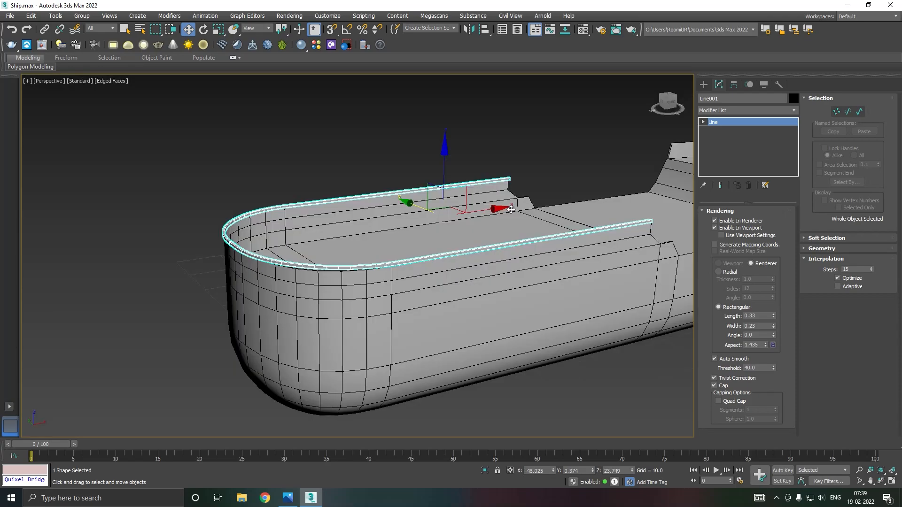
Move the two outermost vertices of the rail's curve inward along X in the top view to follow the hull's rounded end.
scroll(322, 267, up, 3)
alt+middle_drag(324, 269, 292, 308)
scroll(338, 305, down, 2)
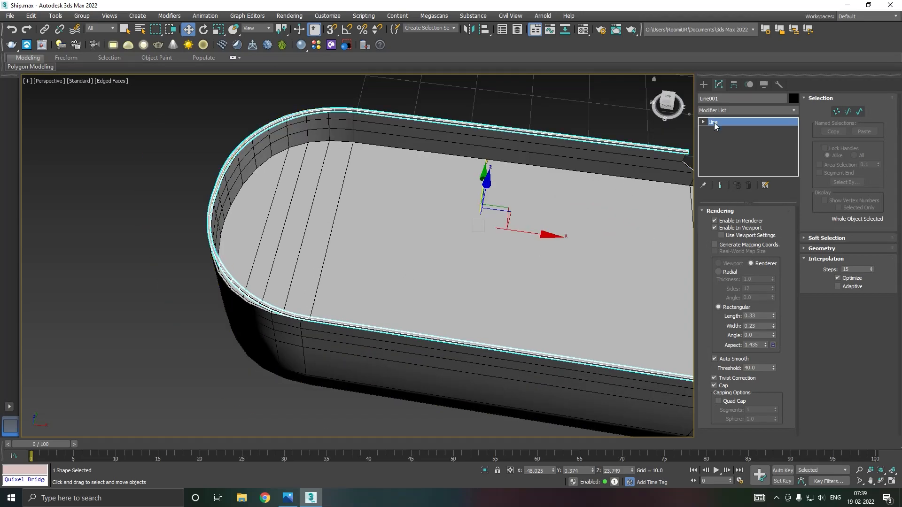
key(1)
drag(339, 325, 331, 320)
key(t)
drag(246, 270, 195, 235)
scroll(196, 235, up, 2)
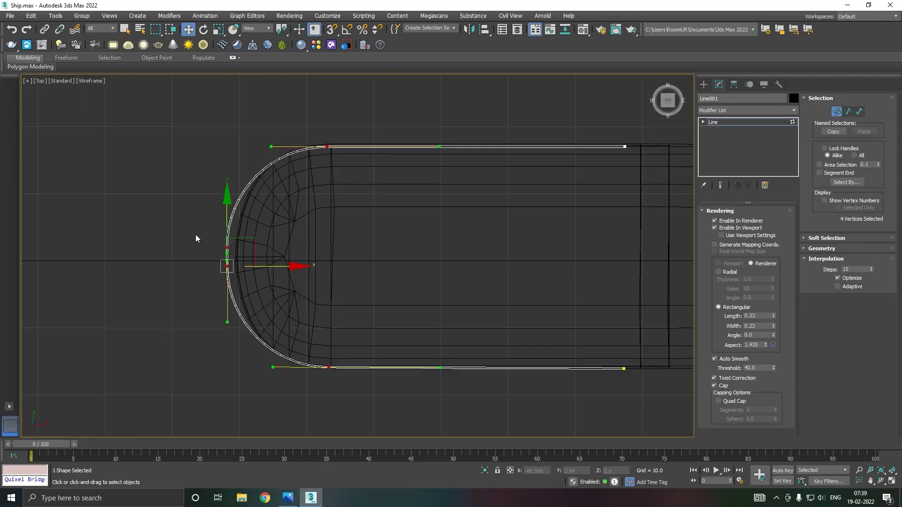
drag(261, 288, 260, 289)
drag(289, 248, 298, 248)
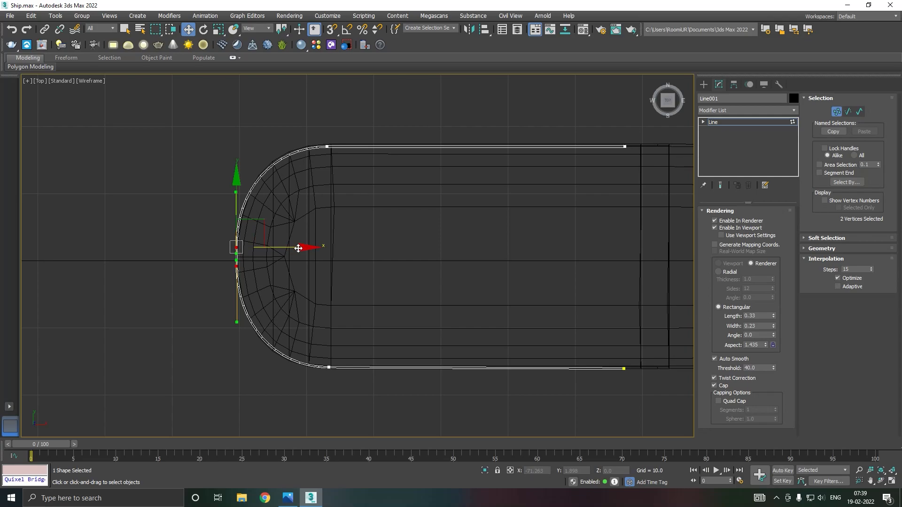
key(p)
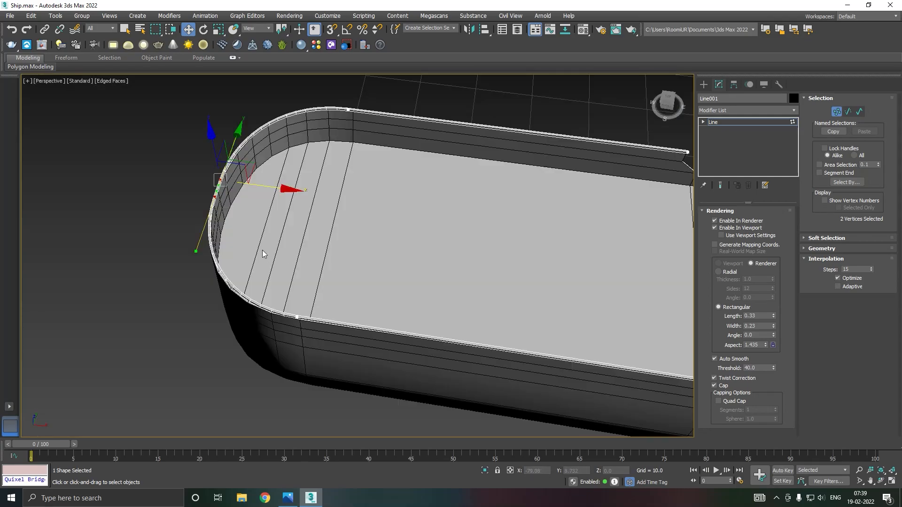
Thin the rail's rectangular cross-section to a length of 0.12 and a width of 0.14.
scroll(329, 212, up, 6)
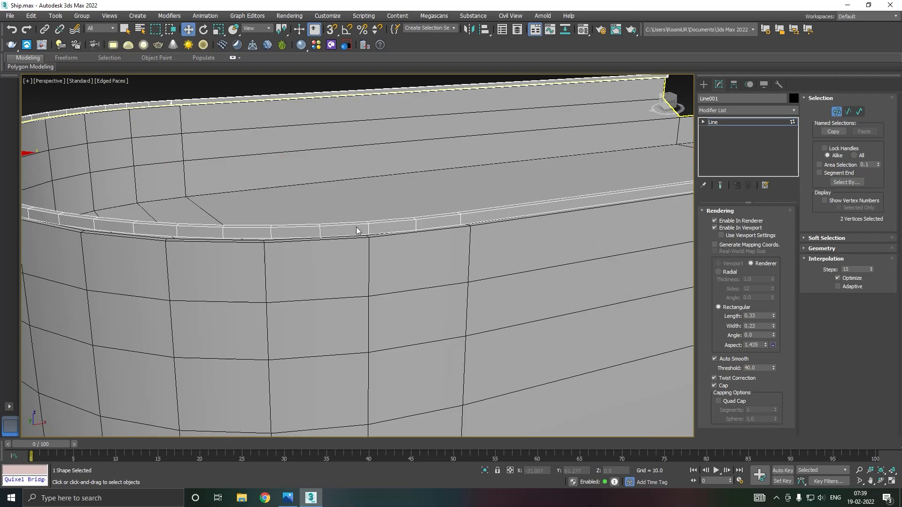
scroll(339, 241, down, 8)
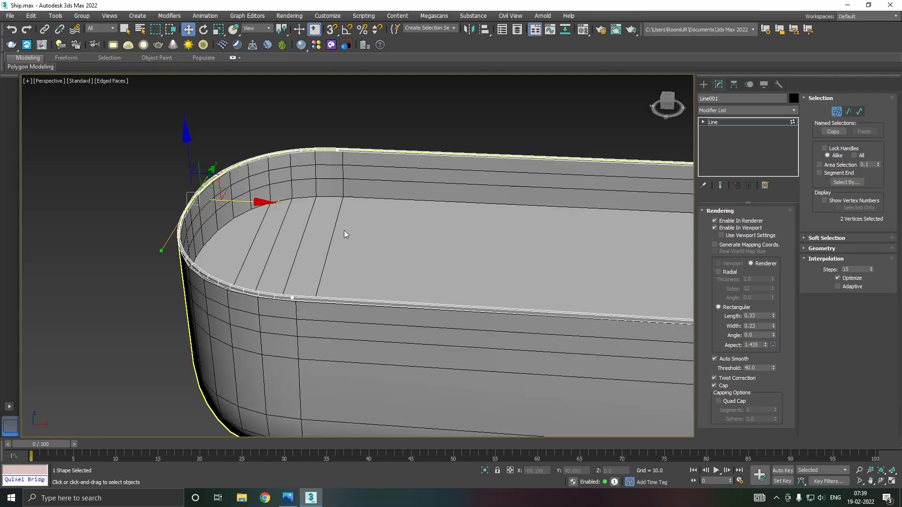
scroll(248, 292, up, 3)
drag(775, 324, 774, 324)
scroll(388, 328, down, 3)
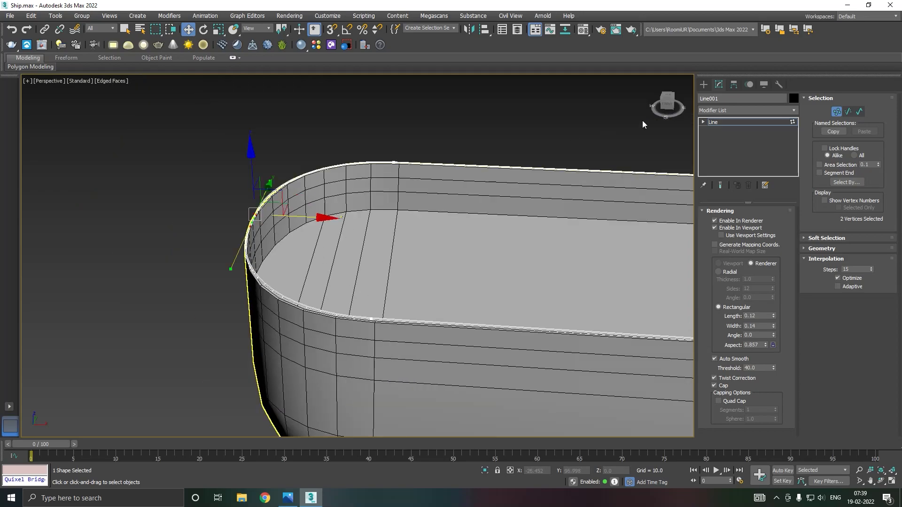
Raise the whole rail line above the hull's rim to about Z 26.64.
click(725, 122)
scroll(359, 196, down, 3)
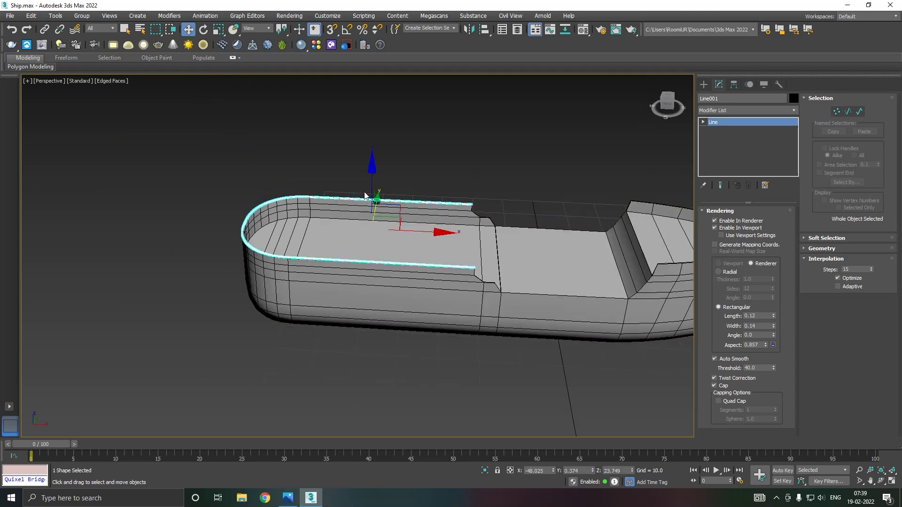
drag(371, 177, 370, 167)
alt+middle_drag(421, 195, 425, 168)
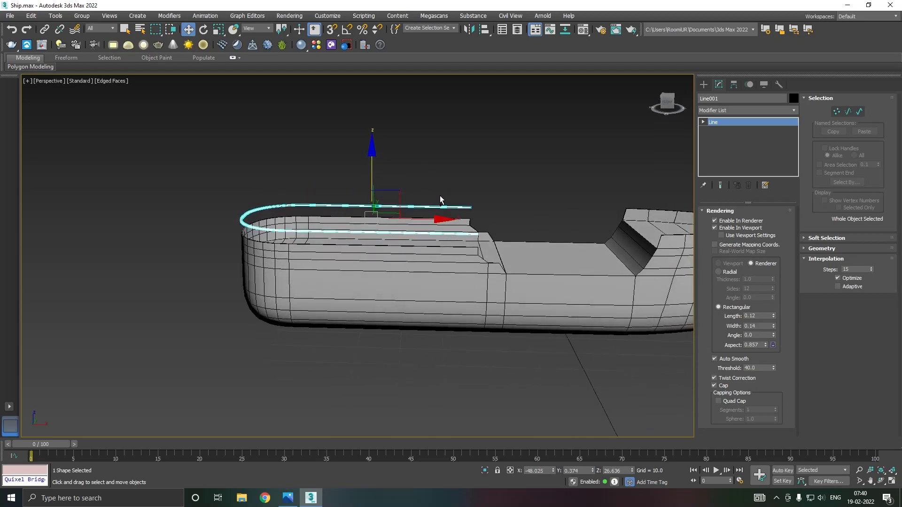
scroll(444, 226, up, 3)
alt+middle_drag(444, 226, 443, 221)
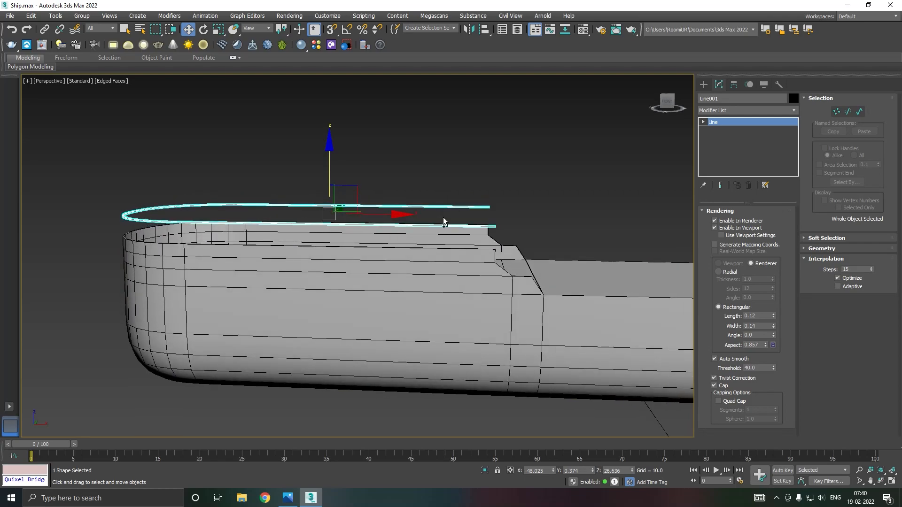
Draw a vertical post line in the front view from the hull's rim up to the rail, near the rail's open end.
key(f)
scroll(444, 217, down, 5)
scroll(474, 233, up, 4)
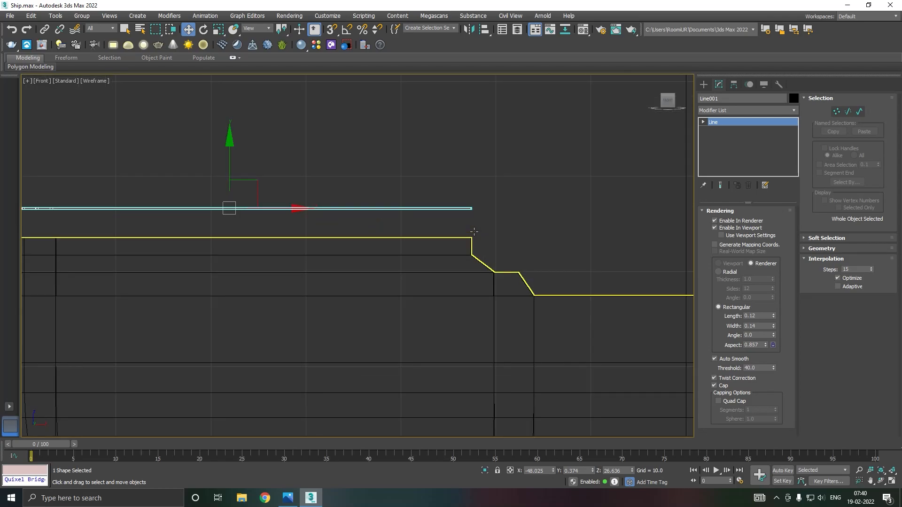
click(703, 84)
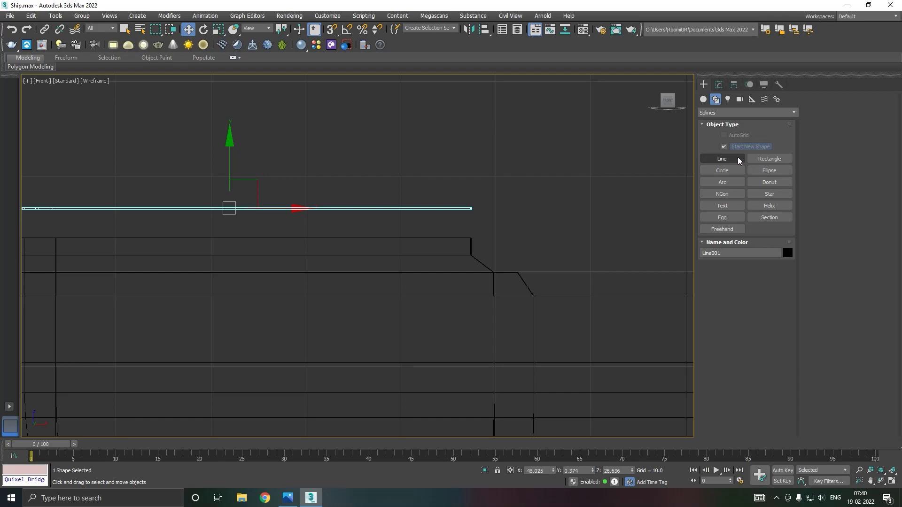
click(726, 162)
scroll(452, 235, up, 2)
click(453, 238)
click(452, 197)
right_click(476, 197)
key(w)
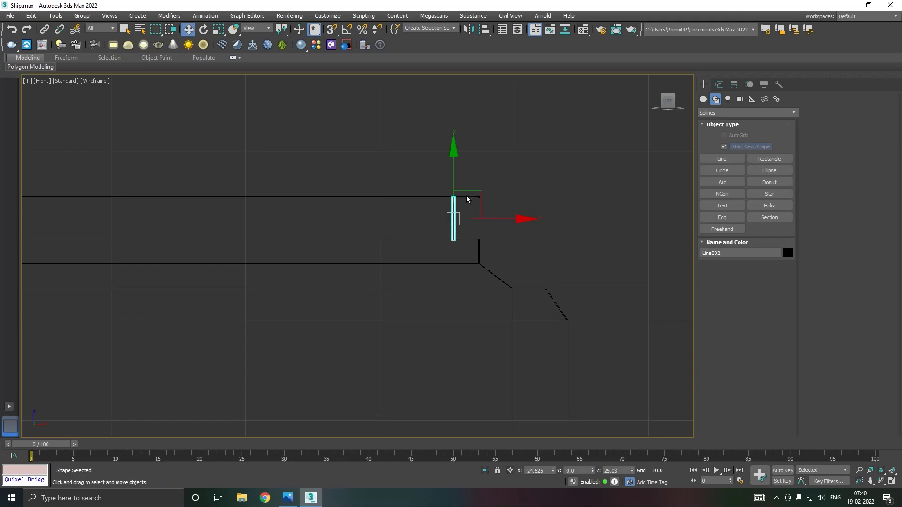
key(m)
key(m)
Move the post about 15.9 units along negative Y so it stands on the hull's side wall beneath the rail.
key(p)
alt+middle_drag(438, 222, 406, 238)
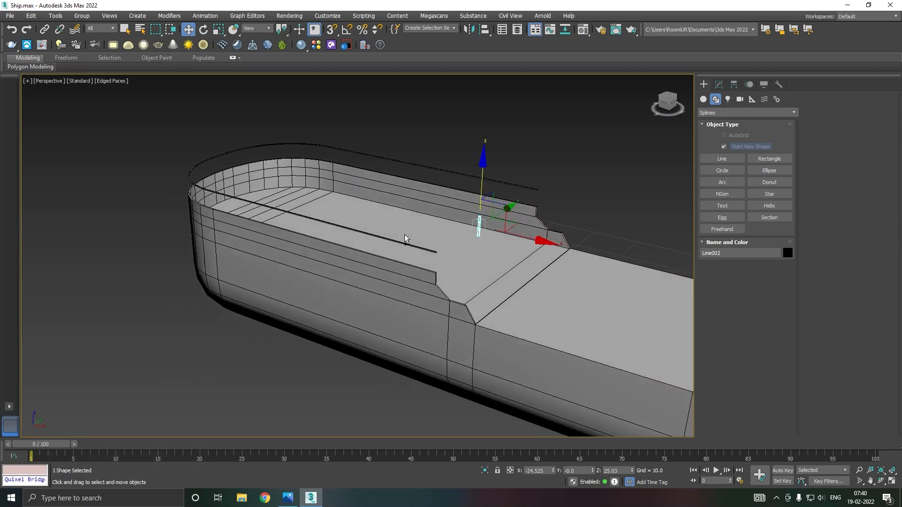
scroll(408, 240, up, 4)
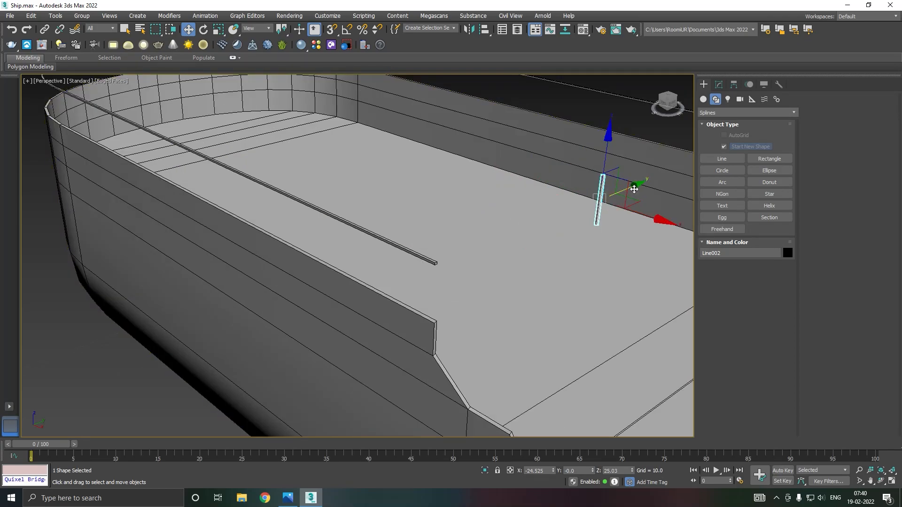
drag(634, 189, 446, 224)
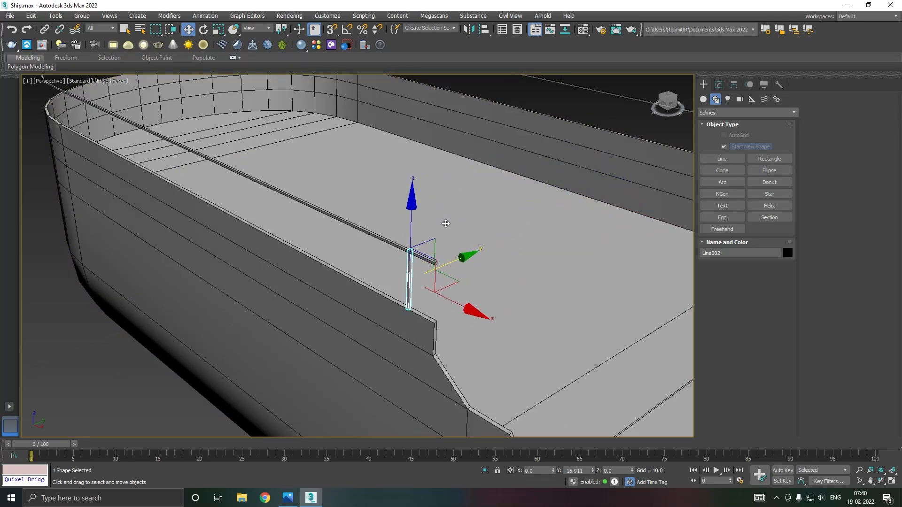
scroll(402, 270, up, 5)
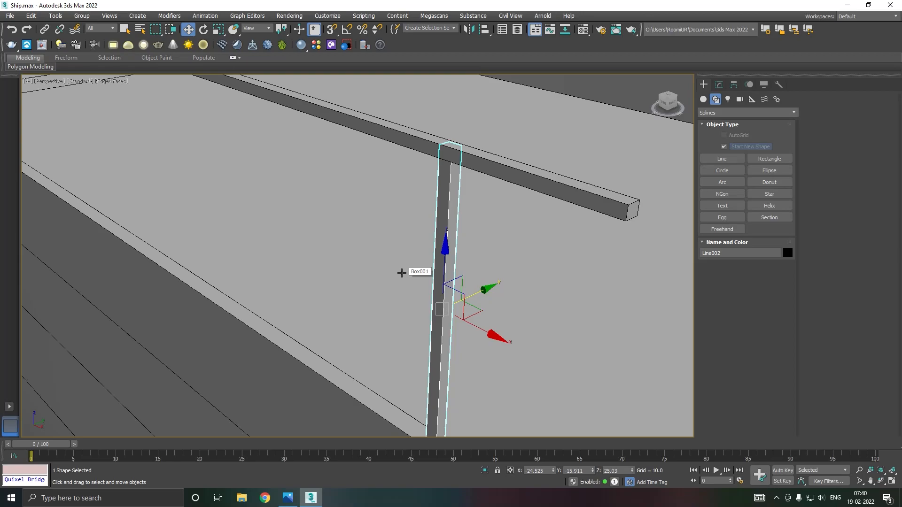
scroll(423, 275, down, 5)
middle_drag(428, 285, 381, 252)
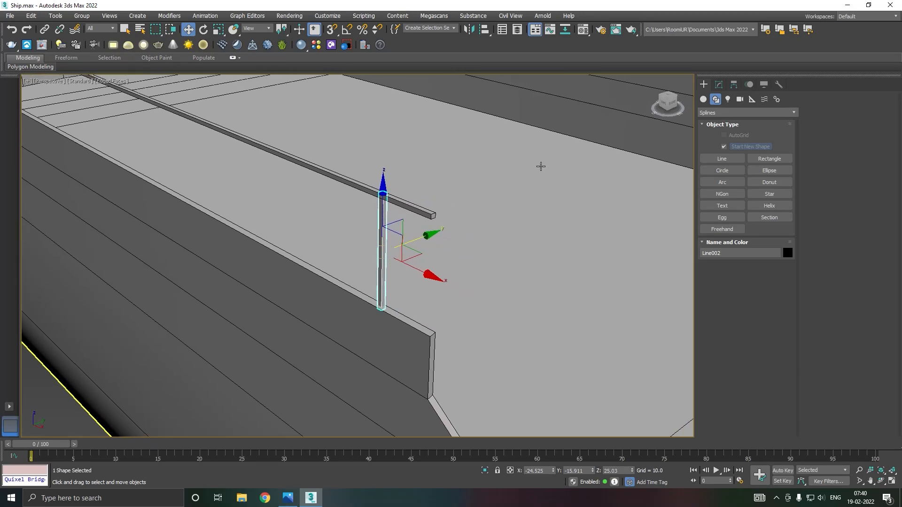
Set the post's rectangular length to 0.08 and shift it about 0.08 along negative Y to centre it on the wall.
click(718, 85)
drag(774, 317, 772, 316)
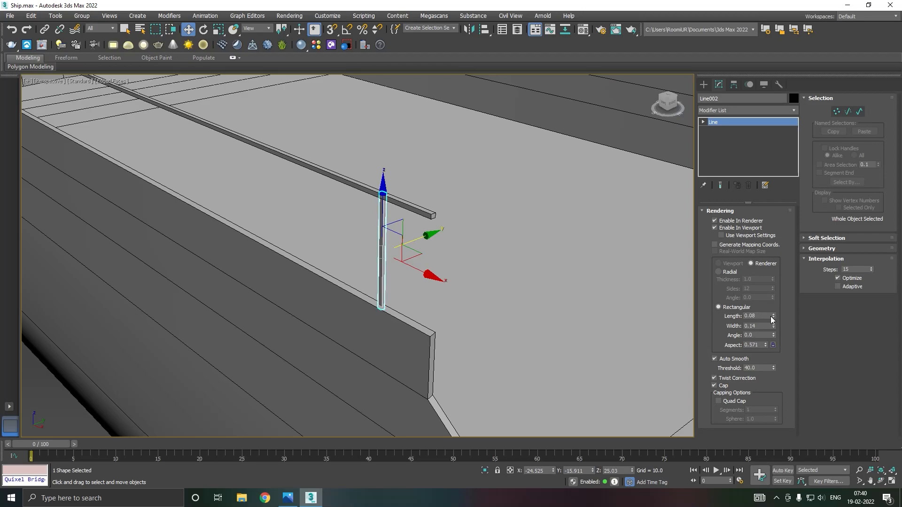
alt+middle_drag(625, 287, 492, 260)
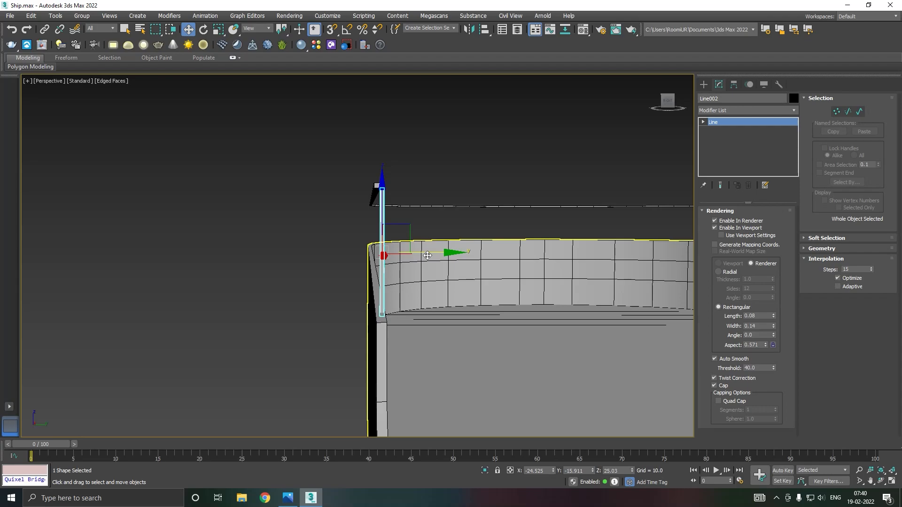
drag(427, 255, 424, 253)
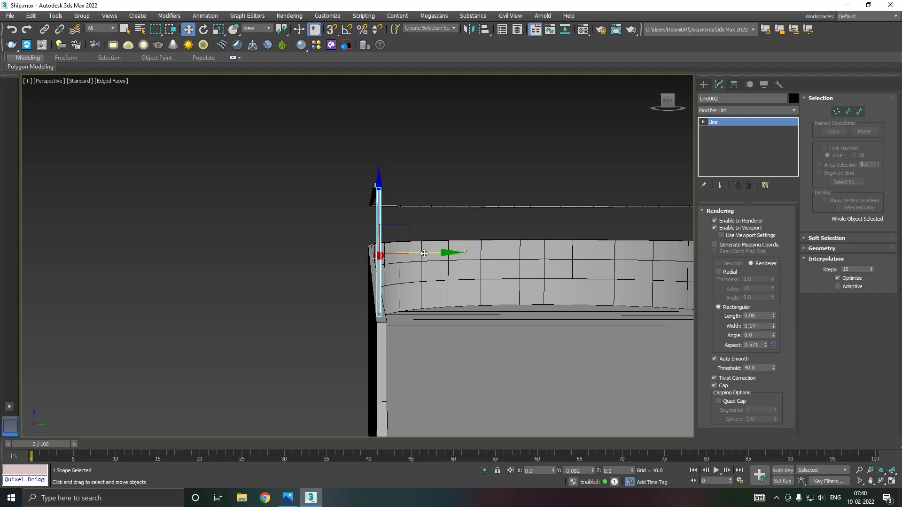
Move the rail's open-end vertices on the post's side about 0.13 inward along Y in the top view.
click(475, 208)
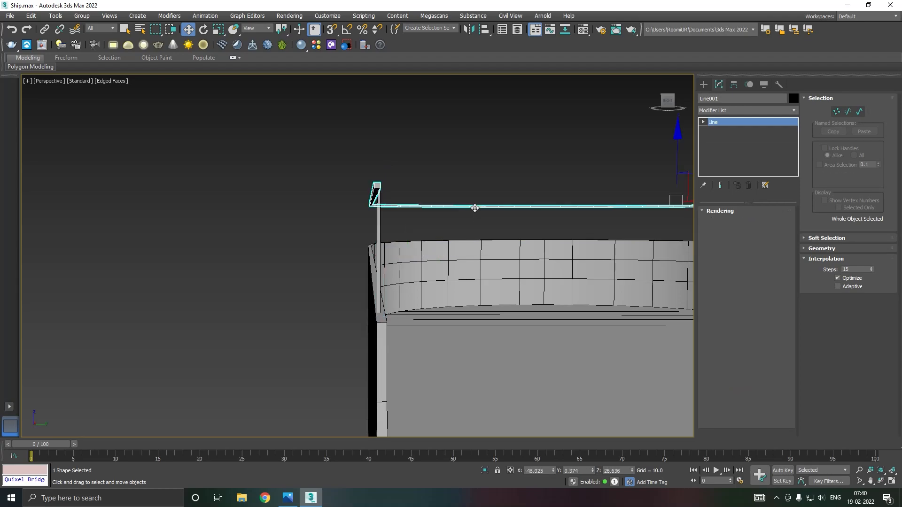
key(1)
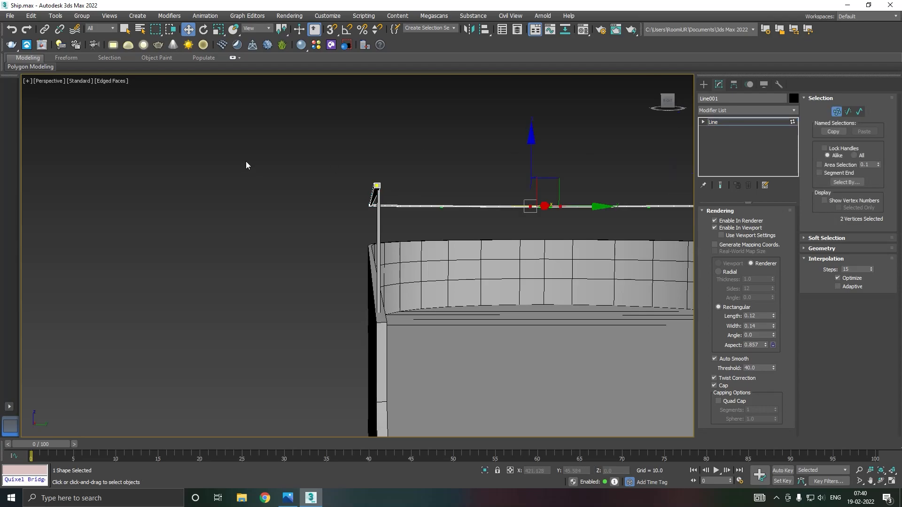
key(t)
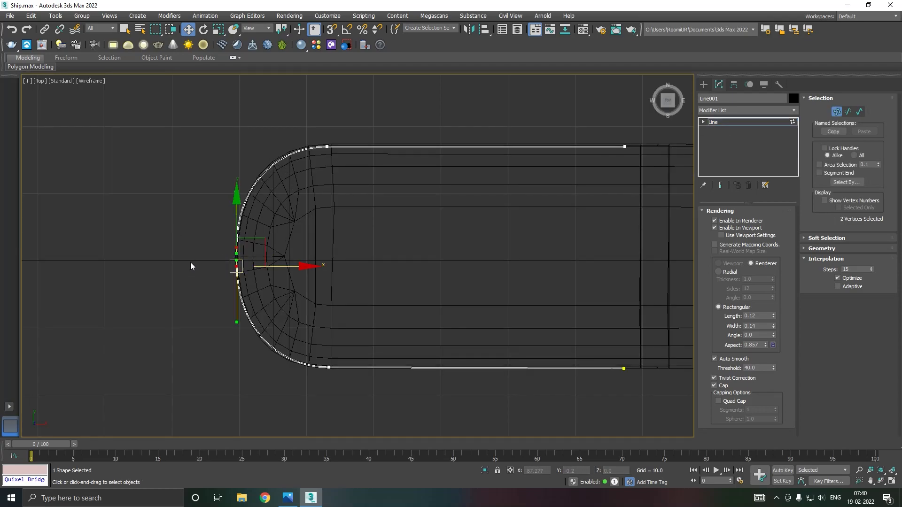
scroll(328, 368, up, 3)
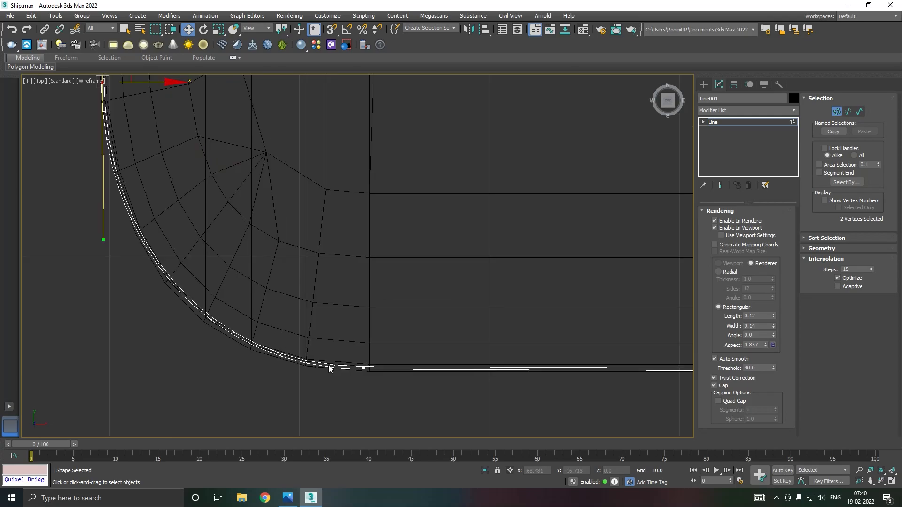
scroll(328, 365, up, 4)
scroll(194, 368, down, 5)
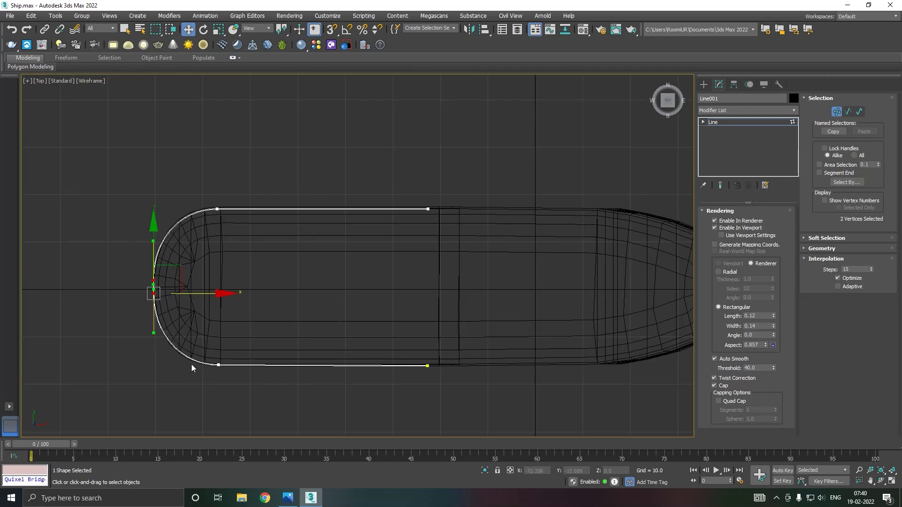
drag(294, 358, 487, 399)
scroll(413, 365, up, 5)
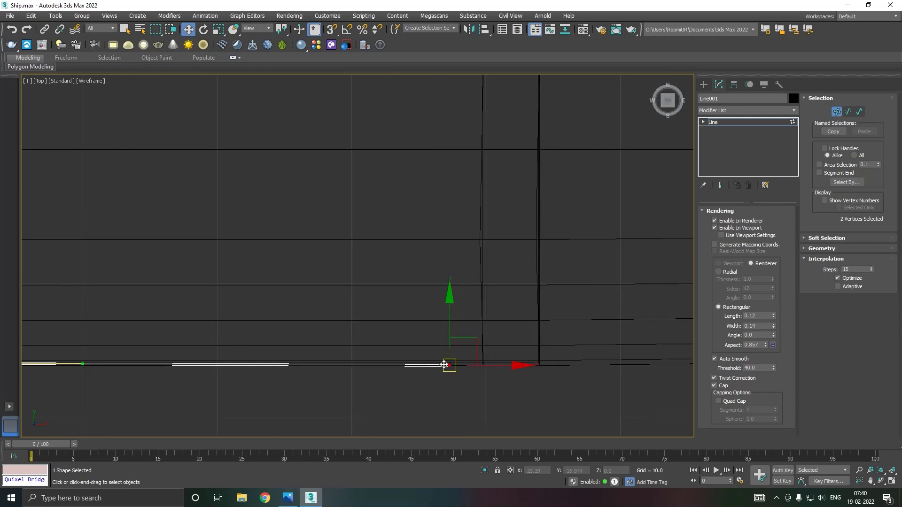
drag(455, 326, 455, 323)
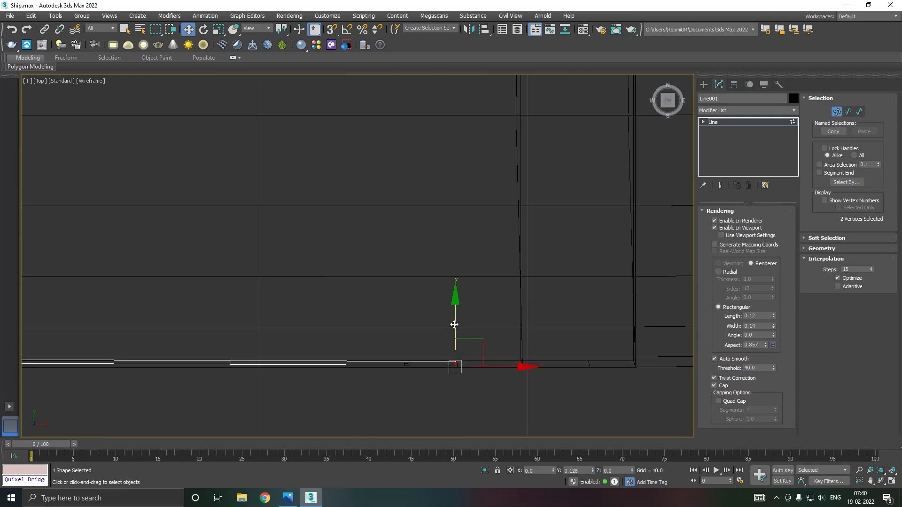
Nudge the rail's vertices on the opposite straight side slightly along Y in the top view to line up with the hull wall.
scroll(516, 355, down, 5)
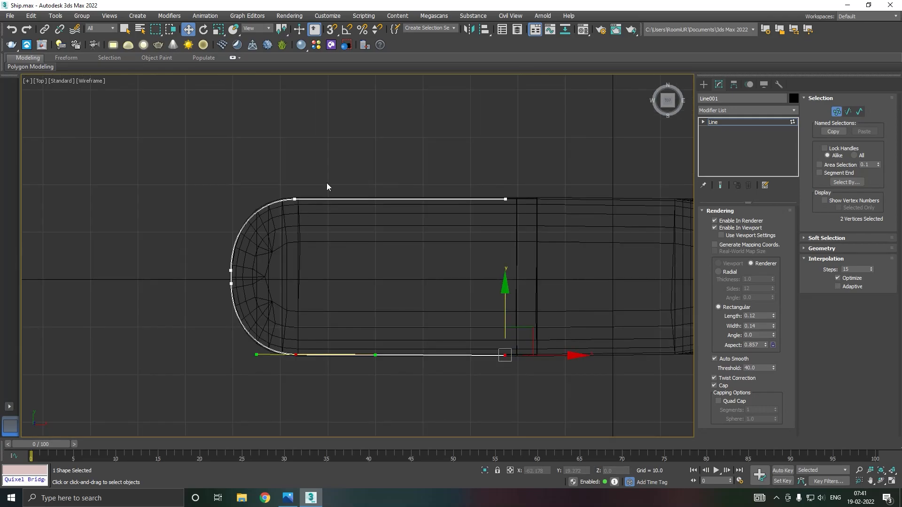
drag(311, 186, 568, 240)
scroll(509, 195, up, 6)
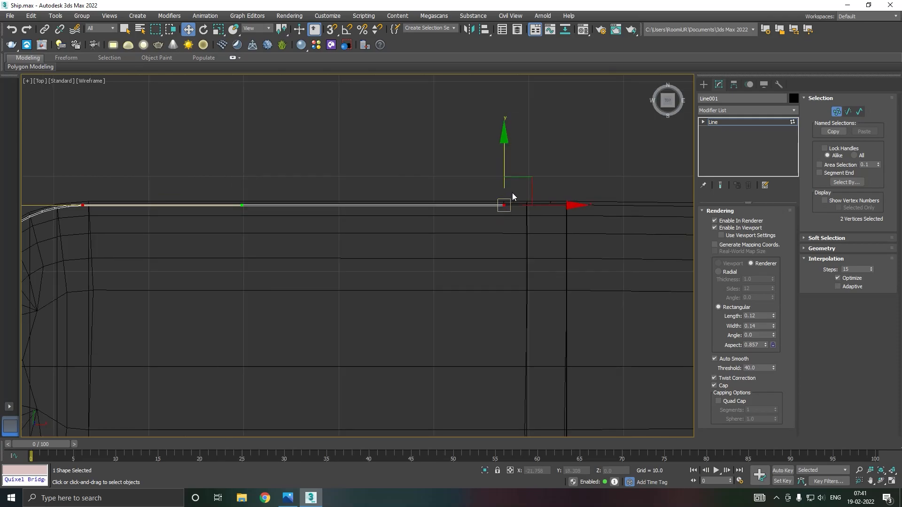
drag(495, 189, 495, 187)
scroll(499, 199, down, 5)
Leave the rail's vertex editing and shift the post about 0.05 along positive Y so it sits under the rail.
key(p)
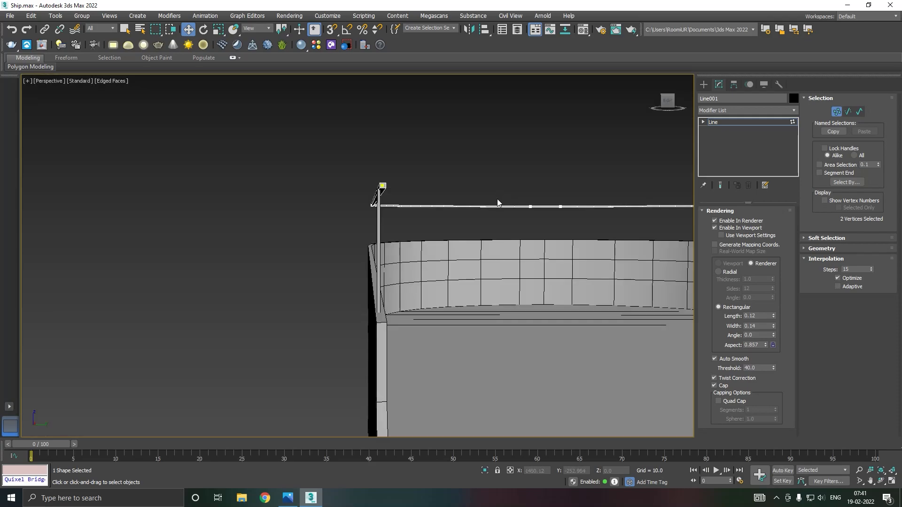
scroll(377, 203, up, 2)
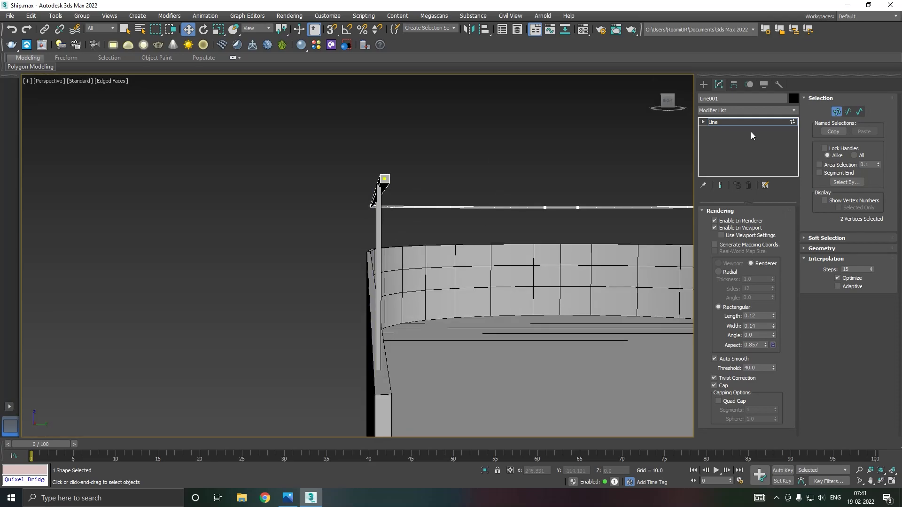
click(736, 122)
click(379, 260)
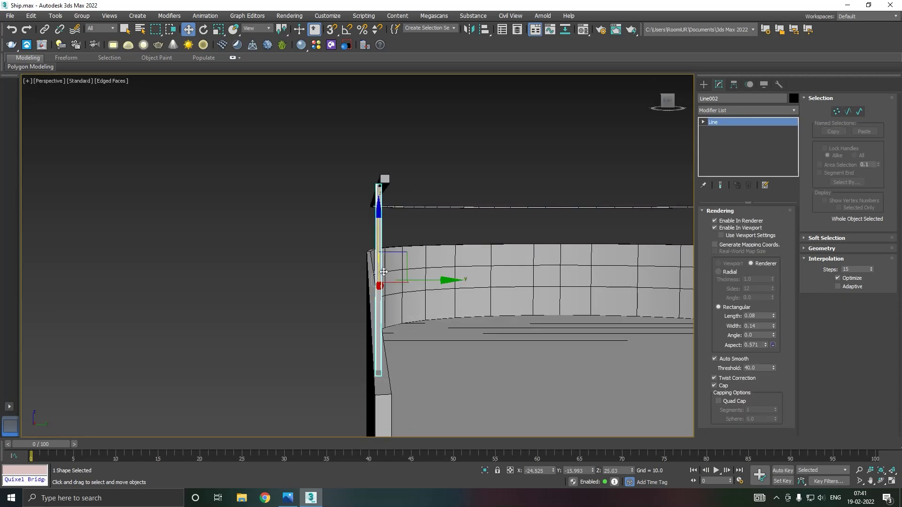
drag(452, 284, 442, 280)
alt+middle_drag(445, 280, 551, 299)
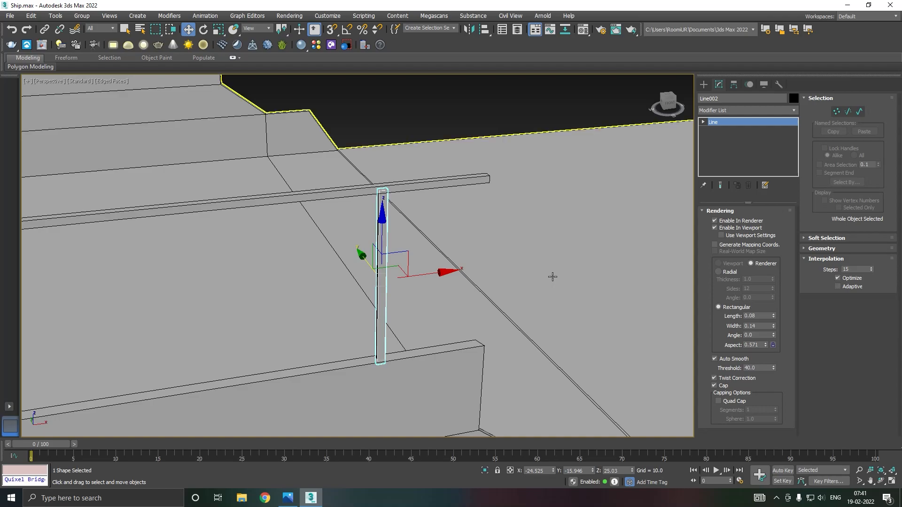
scroll(552, 276, down, 6)
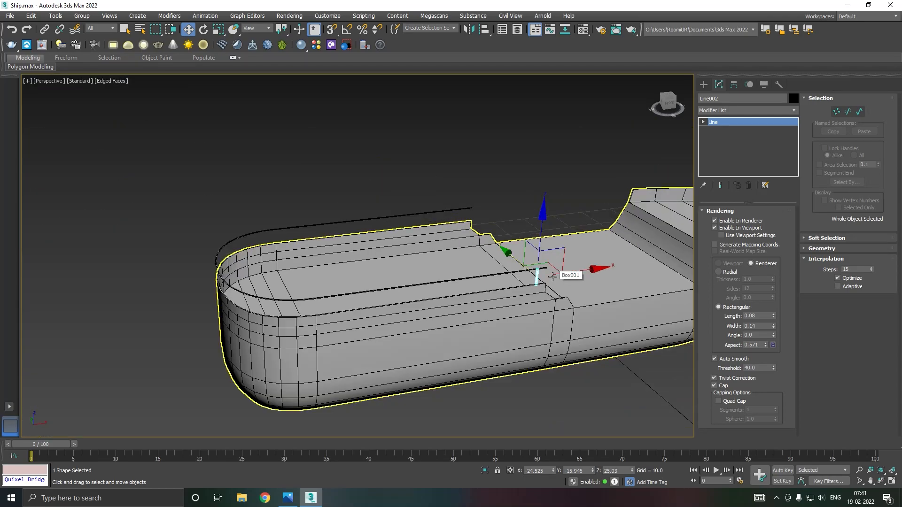
Save the scene and pick the rail as the Spacing Tool path for distributing the post.
key(shift+i)
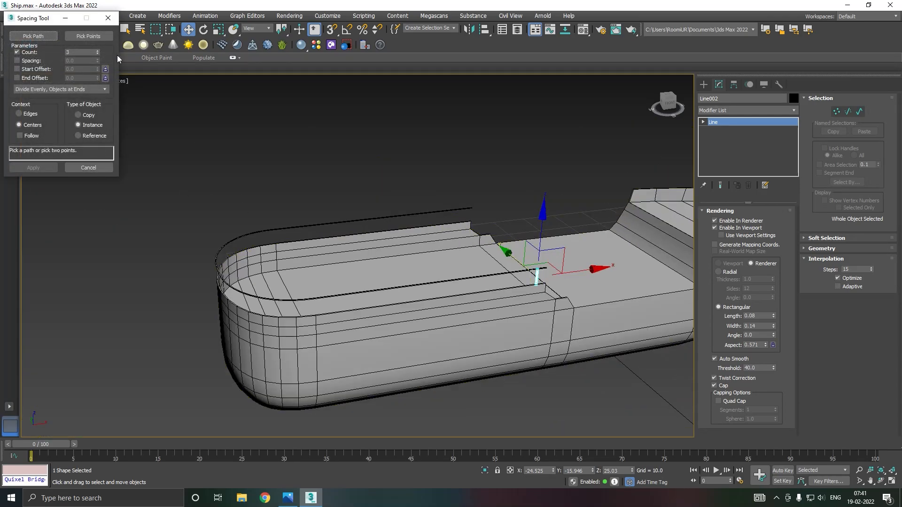
drag(60, 22, 81, 30)
click(11, 16)
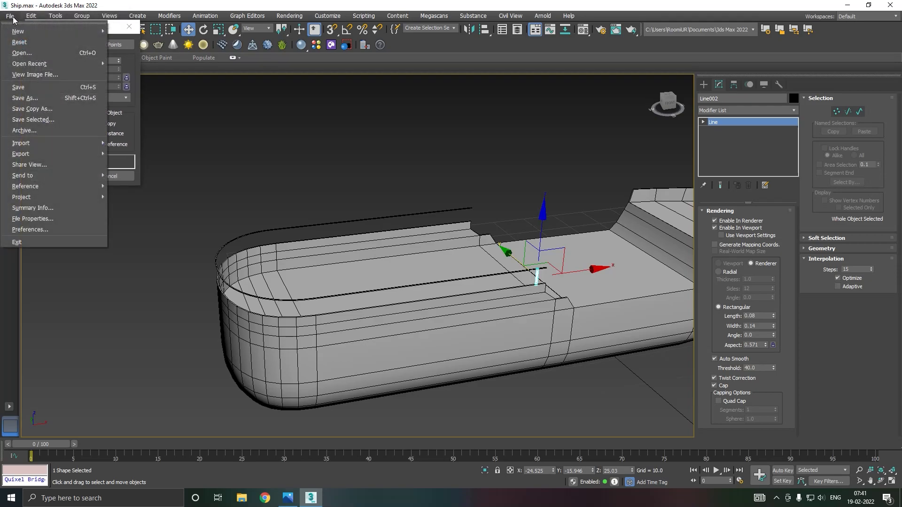
click(24, 89)
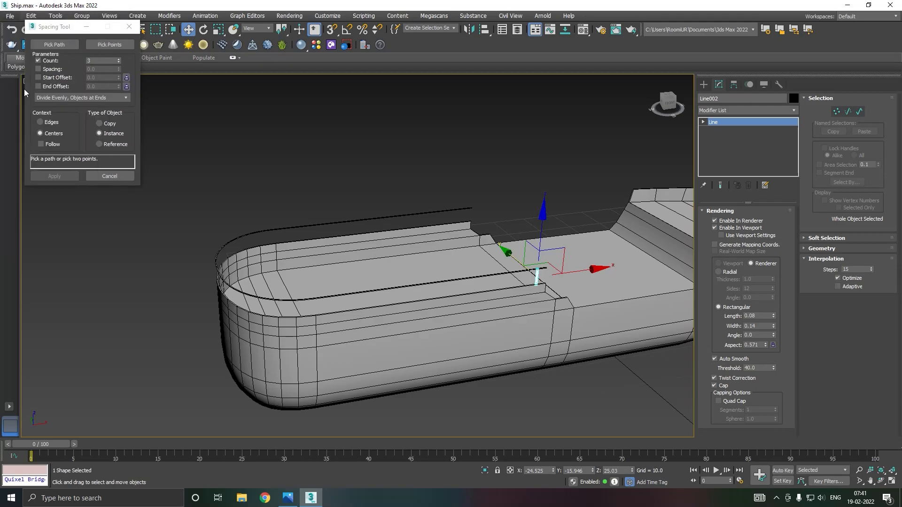
click(59, 45)
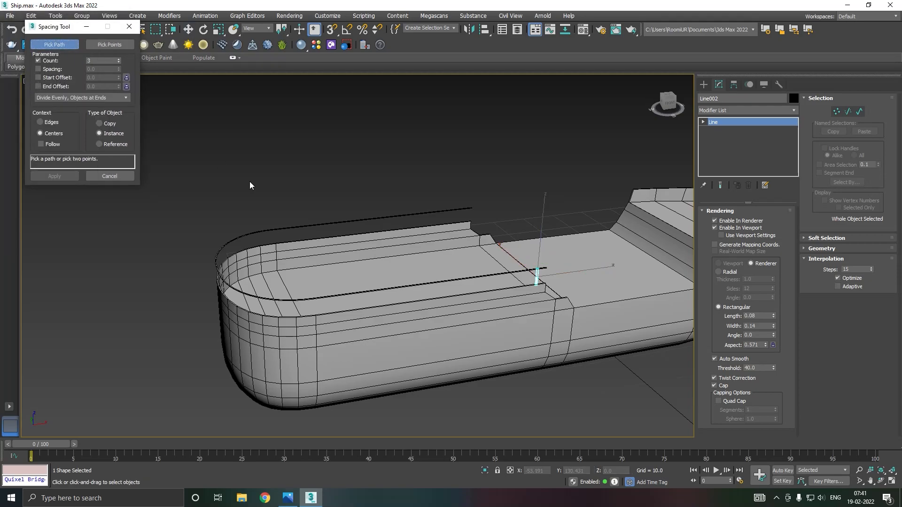
click(290, 228)
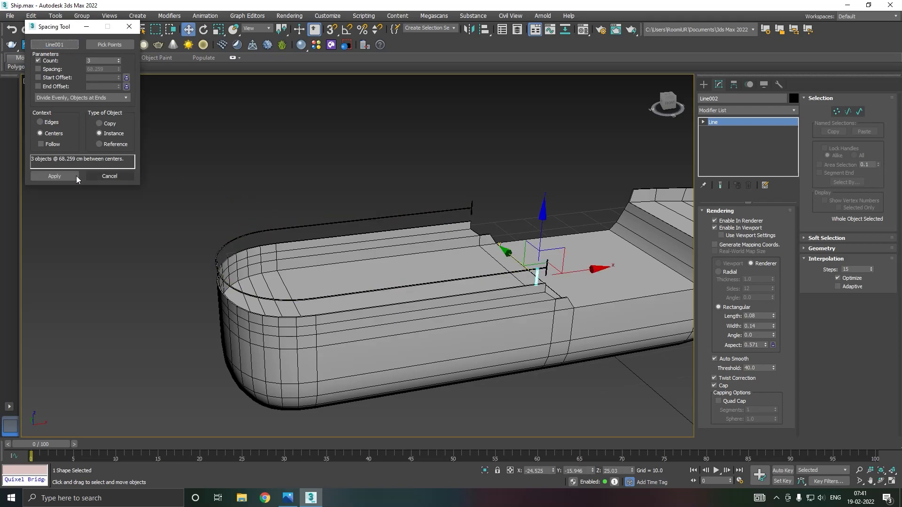
Configure the post spacing to use edges as context, with Follow off and Copy as the object type.
click(41, 145)
click(46, 143)
click(46, 123)
Try spacing counts of 14 and 25 posts along the rail.
double_click(89, 61)
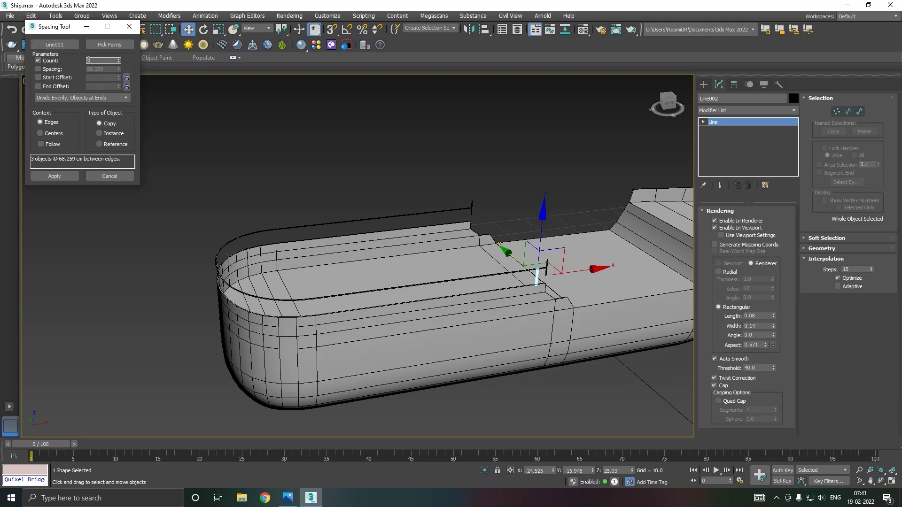
text(13)
click(119, 58)
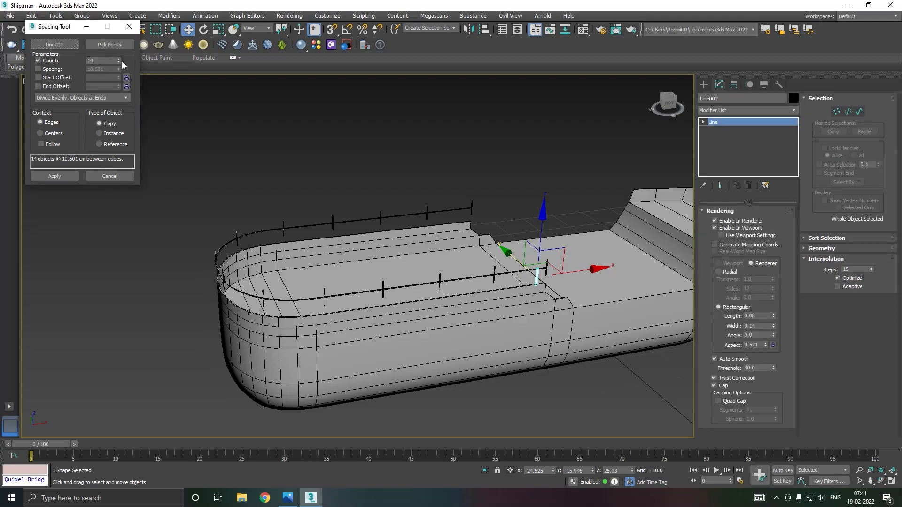
double_click(89, 59)
text(24)
click(119, 58)
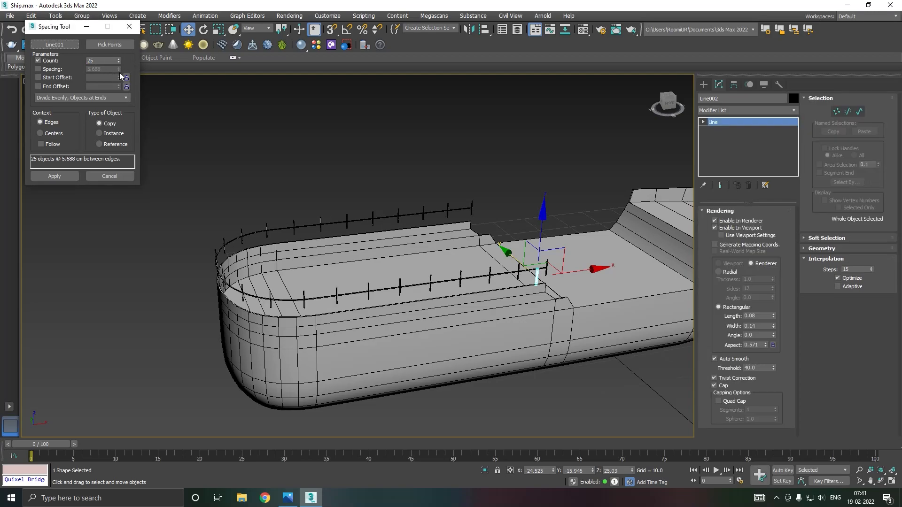
Set the count to 31, apply the post distribution along the rail, and close the Spacing Tool.
double_click(91, 60)
text(31)
click(120, 58)
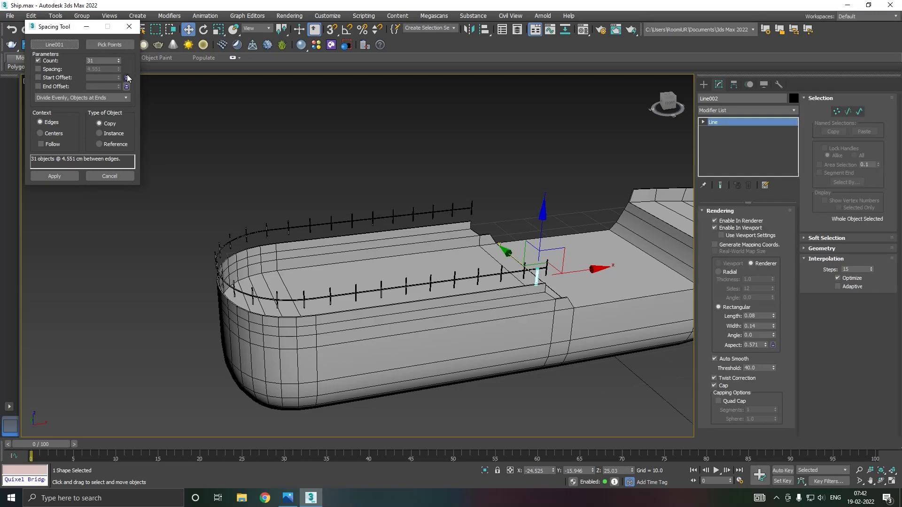
click(63, 175)
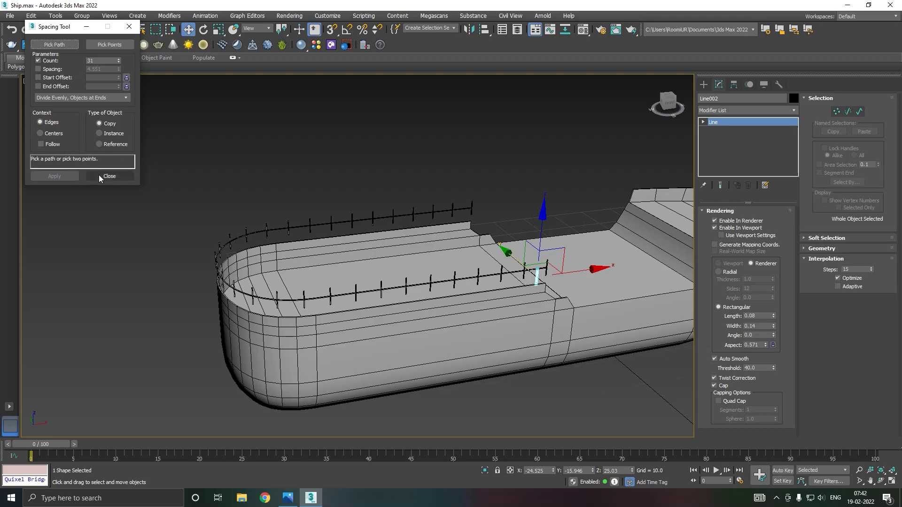
click(109, 176)
Move the original post about 14.1 along positive X, and lower the 31 copies to span from the hull's rim to the rail.
key(f)
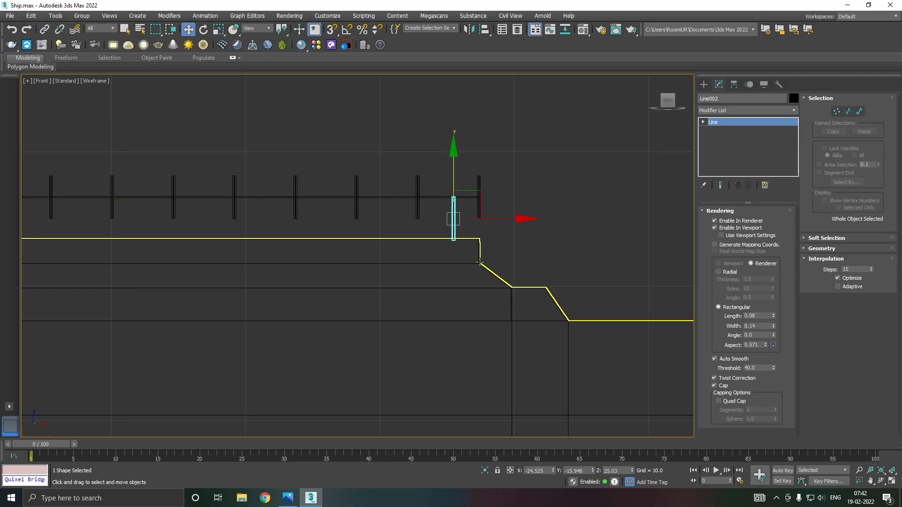
scroll(480, 263, down, 3)
drag(513, 238, 606, 239)
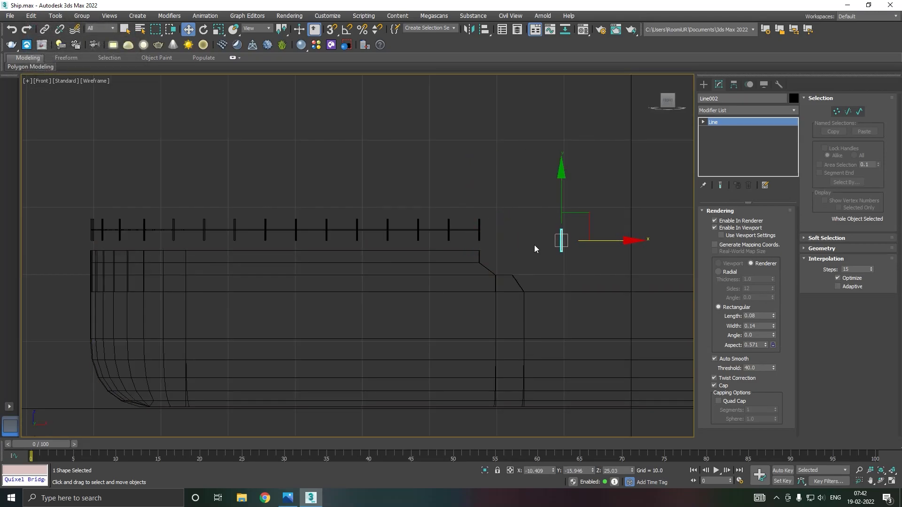
drag(497, 237, 81, 244)
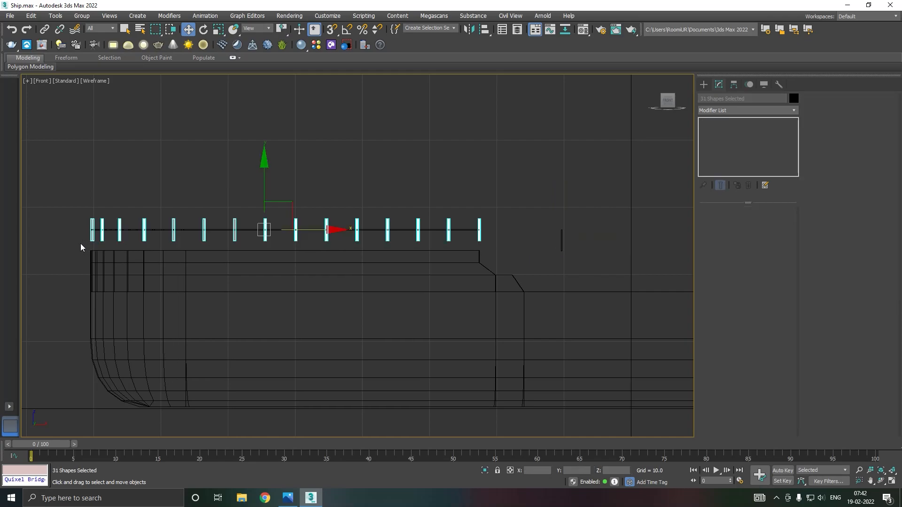
drag(264, 178, 266, 188)
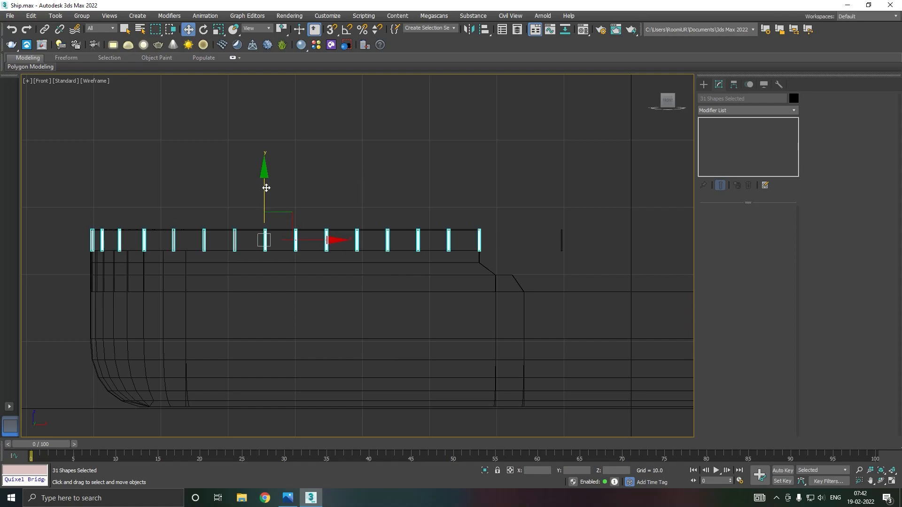
Copy the rail downward to add lower horizontal rails across the posts, and clear the selection.
key(p)
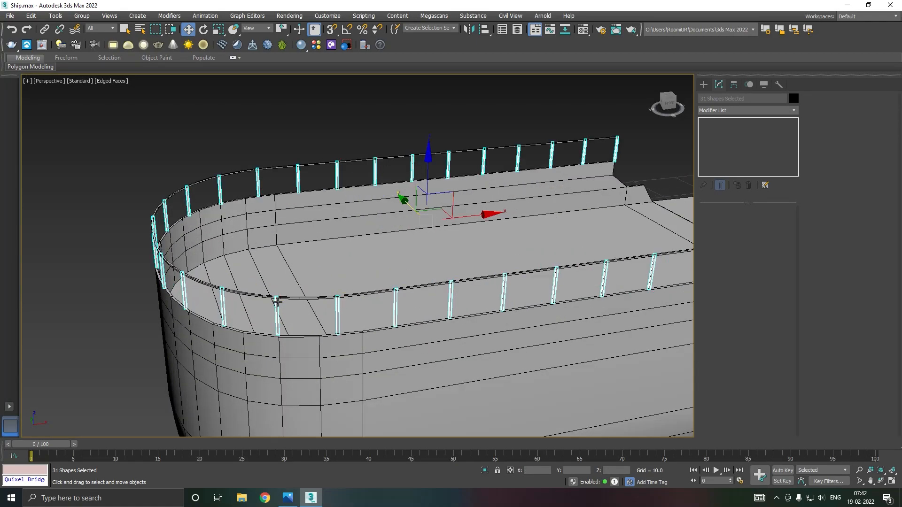
scroll(277, 302, up, 5)
scroll(277, 302, down, 8)
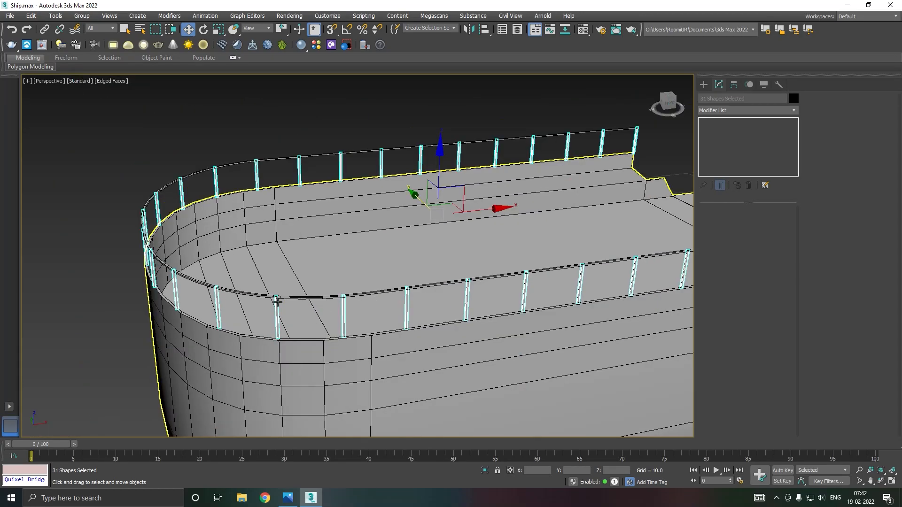
alt+middle_drag(296, 289, 368, 329)
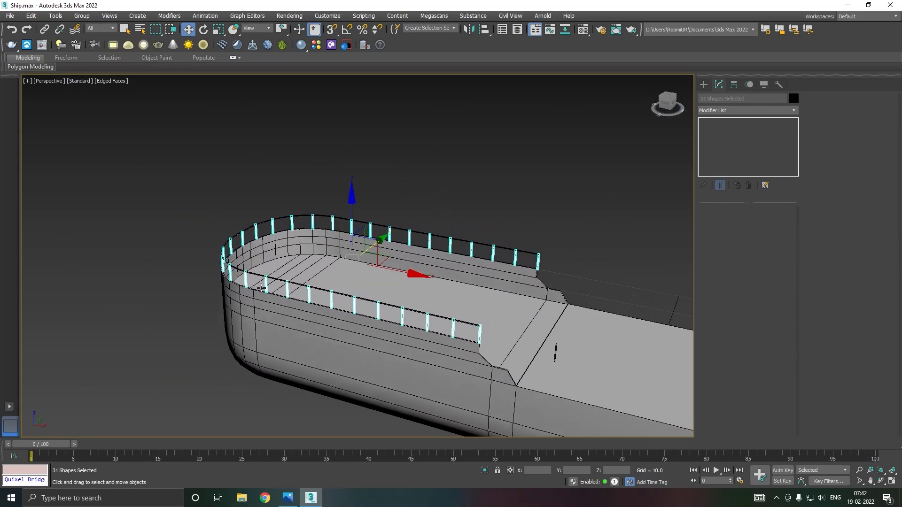
scroll(444, 350, up, 5)
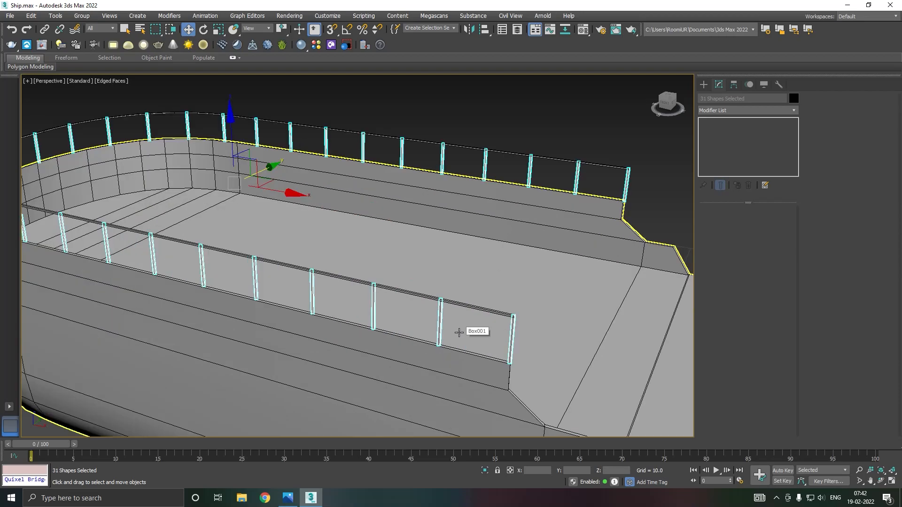
scroll(504, 361, up, 5)
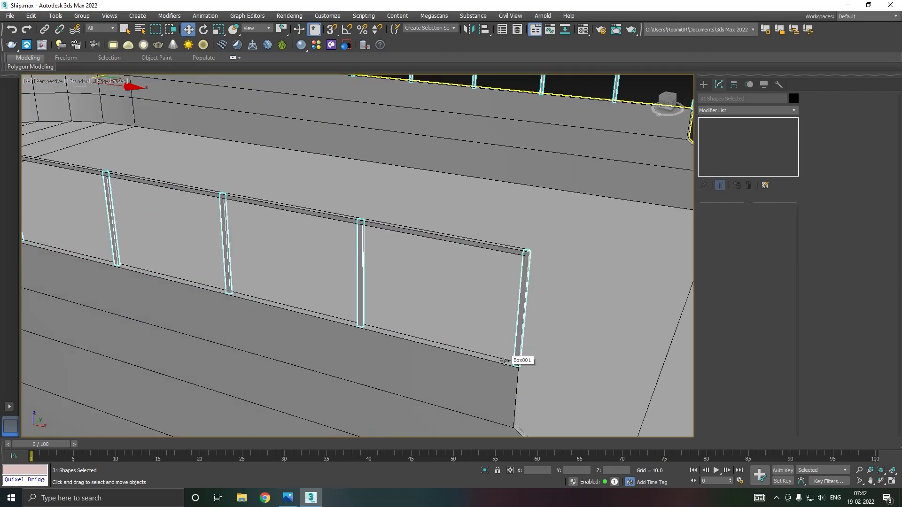
scroll(504, 361, down, 10)
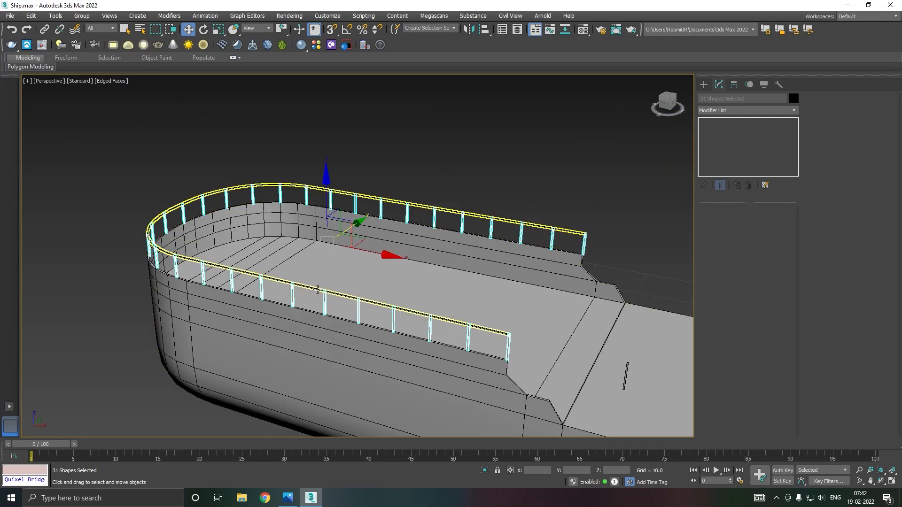
click(317, 289)
mouse_move(369, 186)
mouse_down()
mouse_move(365, 217)
mouse_move(366, 209)
mouse_up()
click(452, 291)
click(449, 289)
click(417, 157)
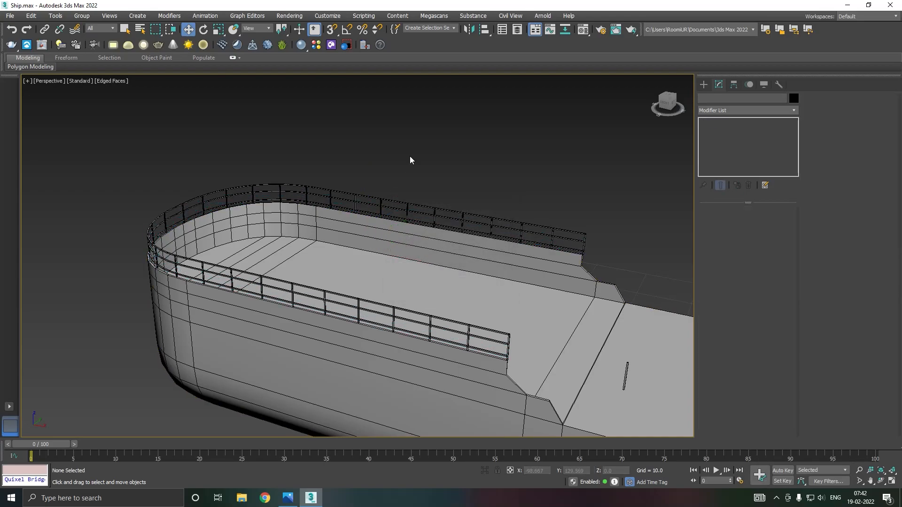
scroll(188, 240, down, 5)
click(221, 282)
alt+middle_drag(221, 282, 308, 272)
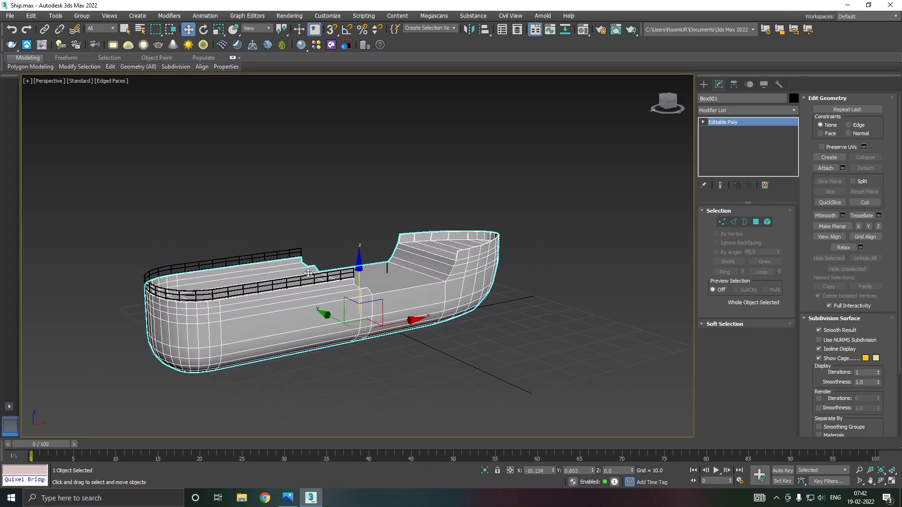
click(286, 211)
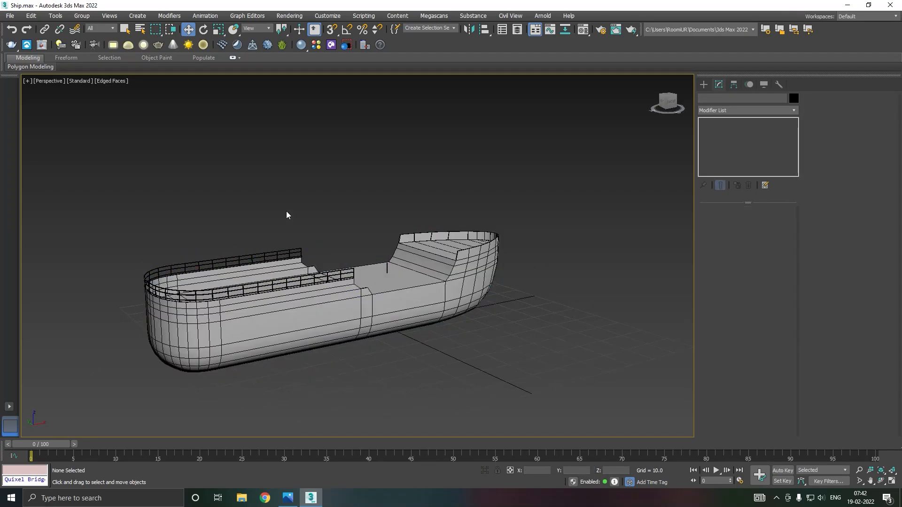
Shift the hull's lower vertex rows at the railed end inward along positive X in the front view so the end slopes.
key(f)
scroll(380, 188, down, 3)
click(312, 276)
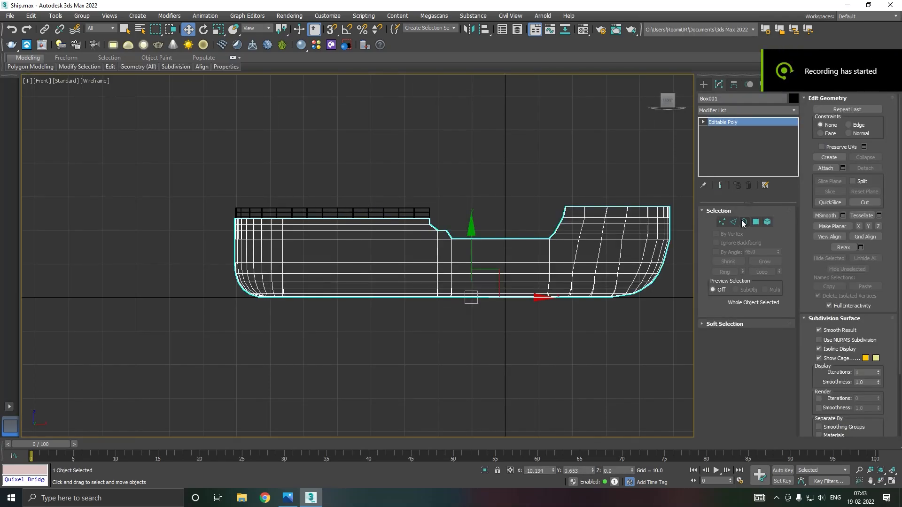
click(722, 222)
drag(299, 255, 341, 282)
drag(221, 323, 332, 288)
scroll(263, 284, up, 5)
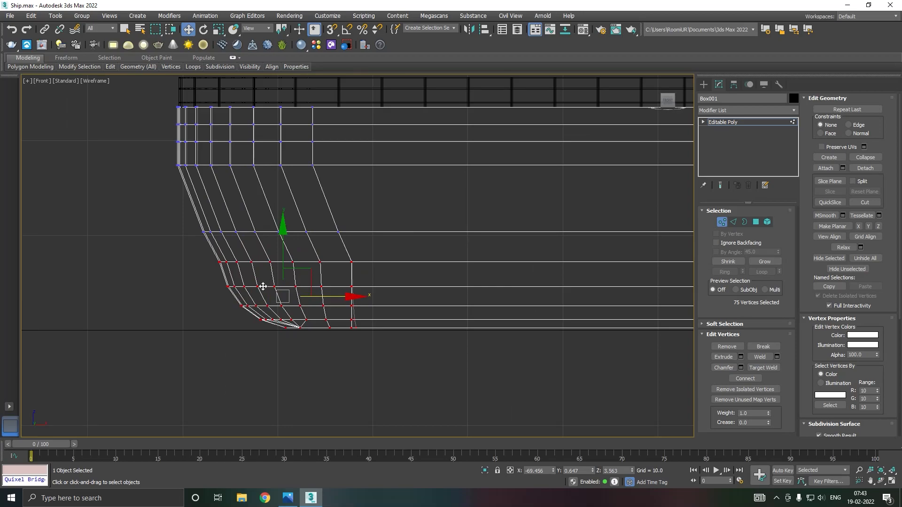
Reduce the selection to the lowest 58 vertices of the hull's railed end and move them about 0.75 along positive X.
drag(382, 280, 382, 277)
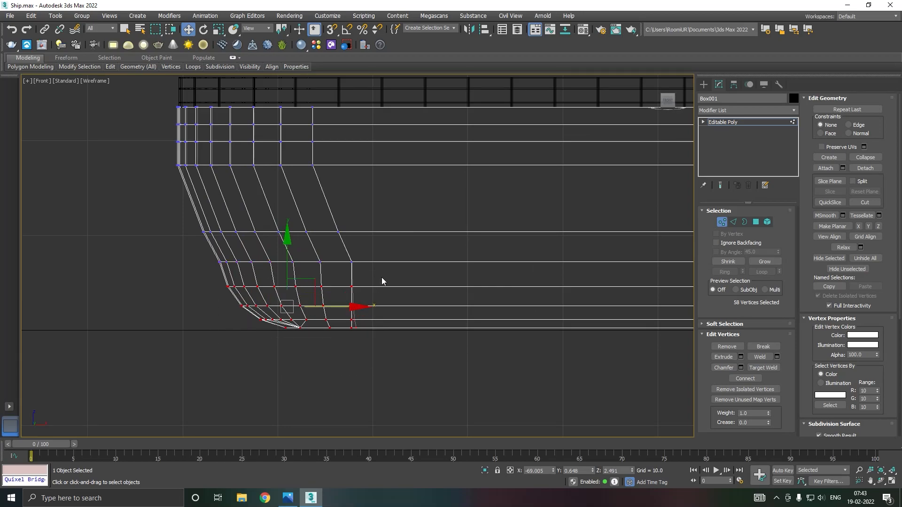
drag(356, 308, 360, 308)
scroll(303, 322, down, 2)
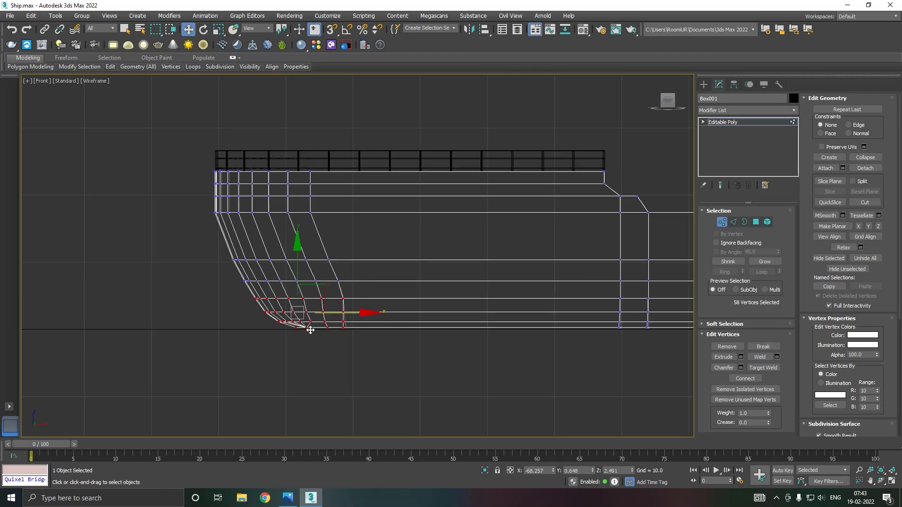
scroll(291, 328, up, 3)
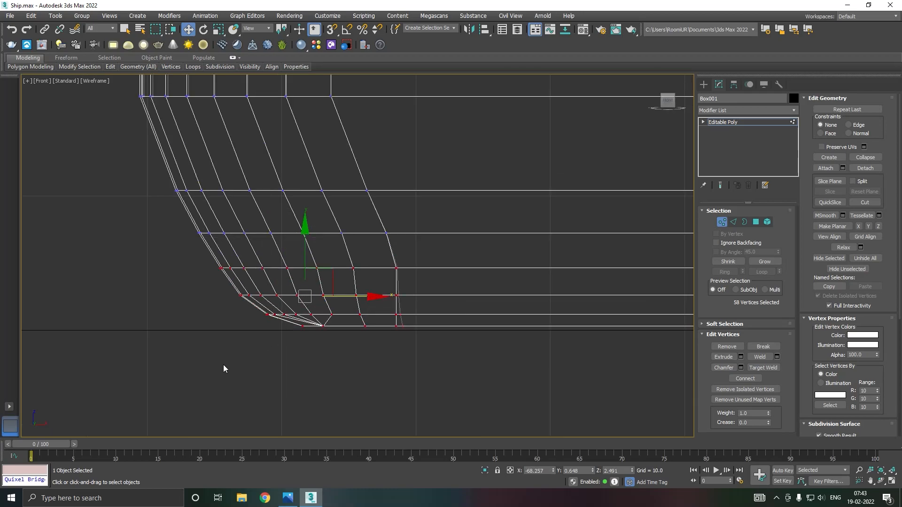
Reduce the selection from the hull end's lowest 41 vertices to the bottom 7, moving them inward along positive X, and clear the selection.
drag(428, 294, 428, 291)
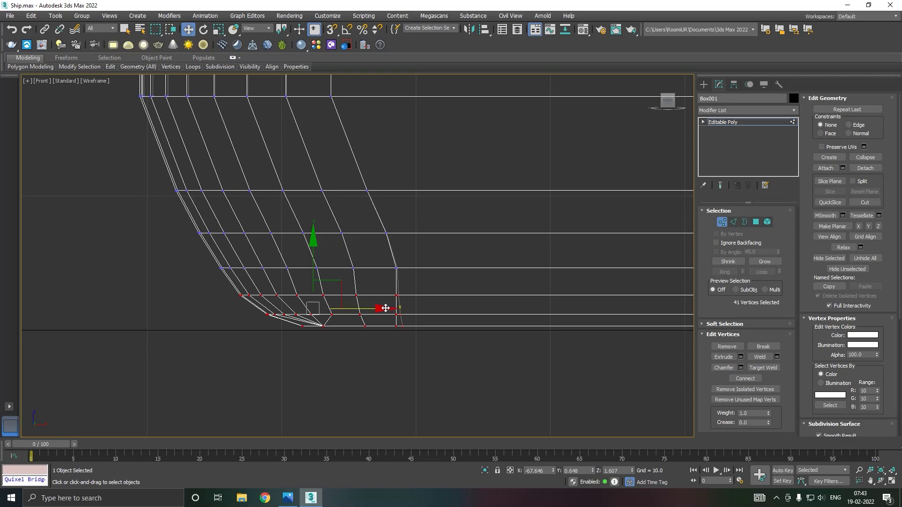
drag(379, 308, 388, 308)
drag(336, 353, 425, 326)
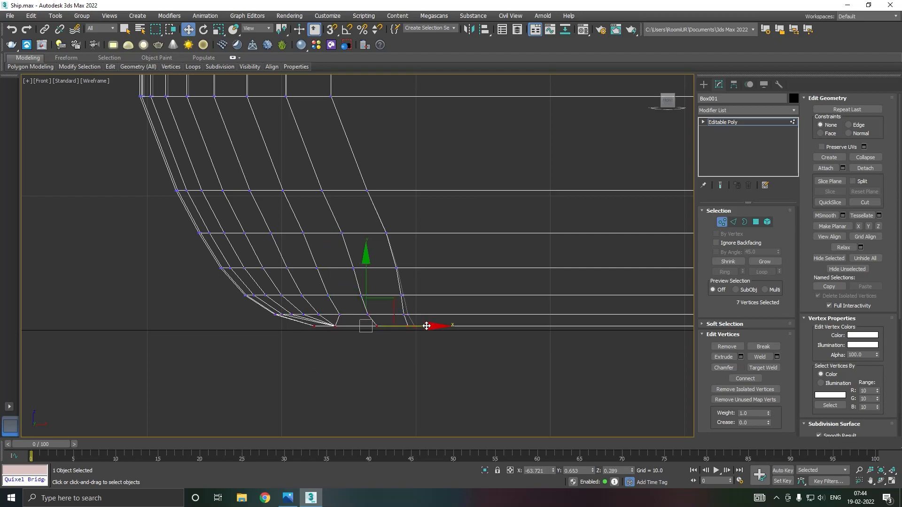
click(381, 351)
scroll(326, 337, down, 3)
scroll(327, 337, down, 2)
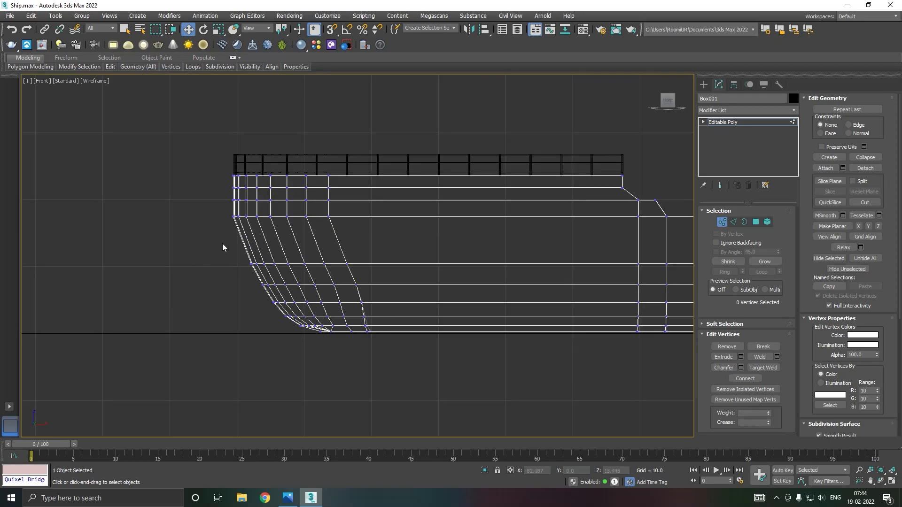
Try to shift two middle vertex rows of the hull's railed end along X in the front view, and undo these moves.
mouse_move(353, 209)
mouse_down()
mouse_move(342, 217)
mouse_move(355, 217)
mouse_up()
drag(374, 269, 353, 264)
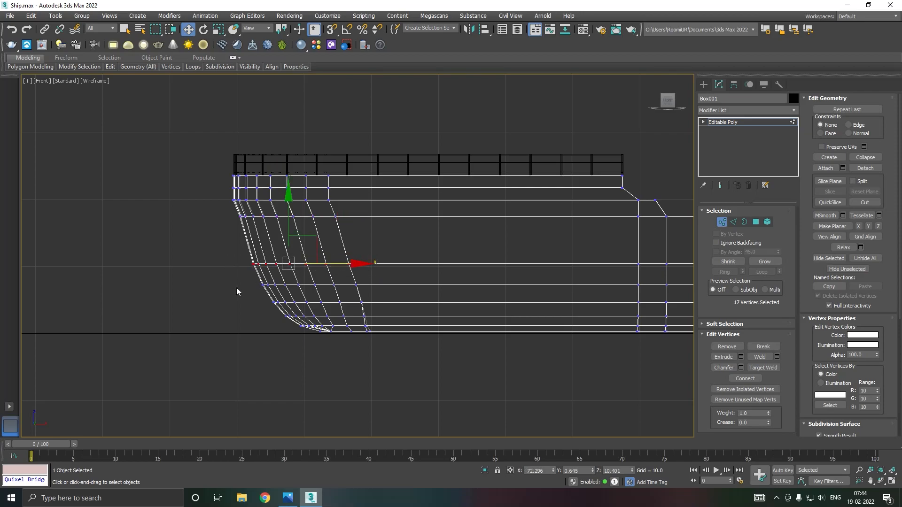
scroll(236, 288, down, 2)
scroll(248, 269, up, 2)
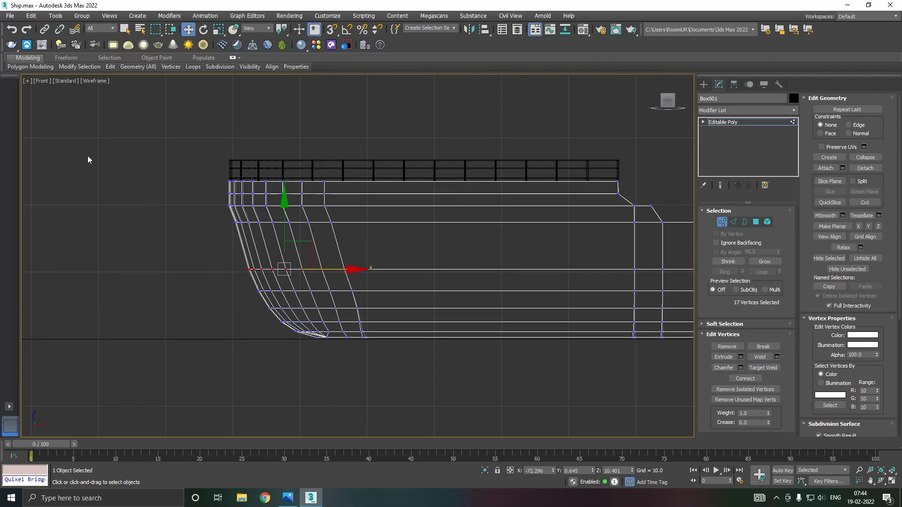
click(11, 29)
click(11, 29)
click(12, 31)
Move the 17-vertex row at height Z 10.401 slightly outward along negative X in the front view, finish vertex editing, and deselect the hull.
click(138, 224)
key(p)
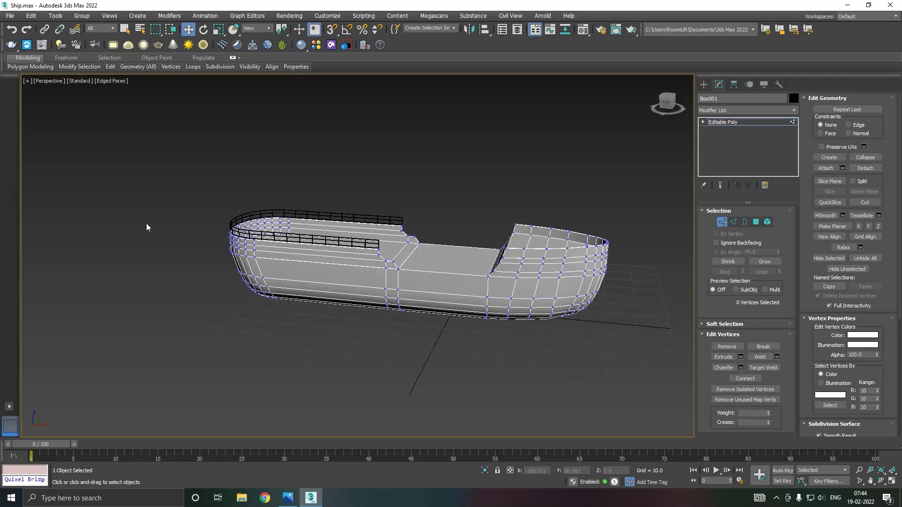
click(263, 278)
alt+middle_drag(263, 278, 321, 272)
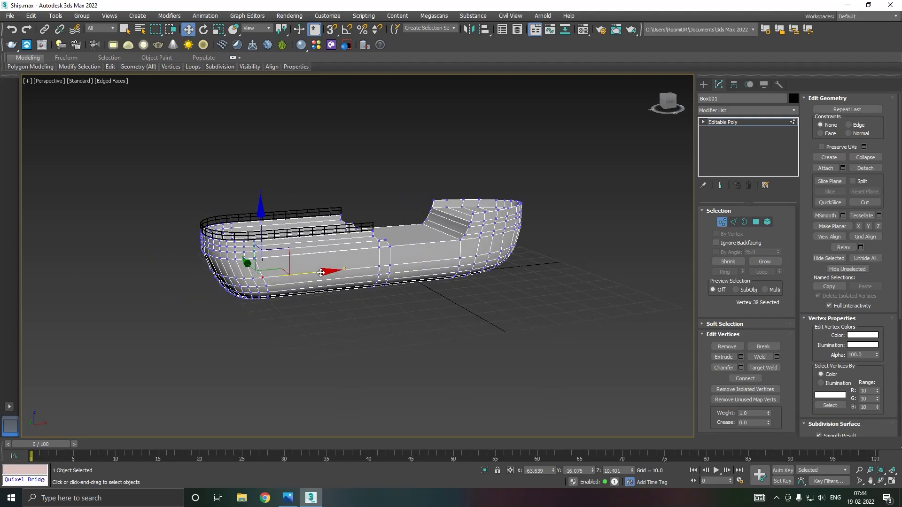
key(f)
drag(351, 280, 349, 271)
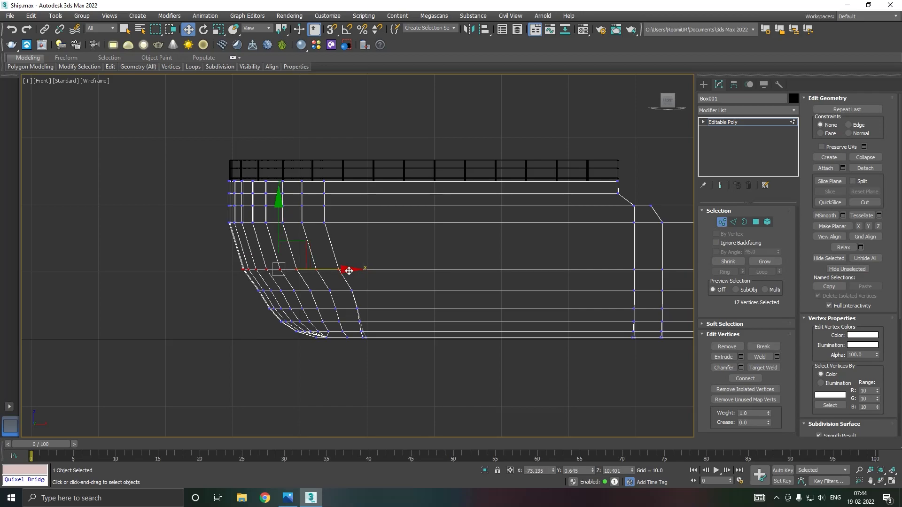
key(p)
alt+middle_drag(347, 284, 296, 286)
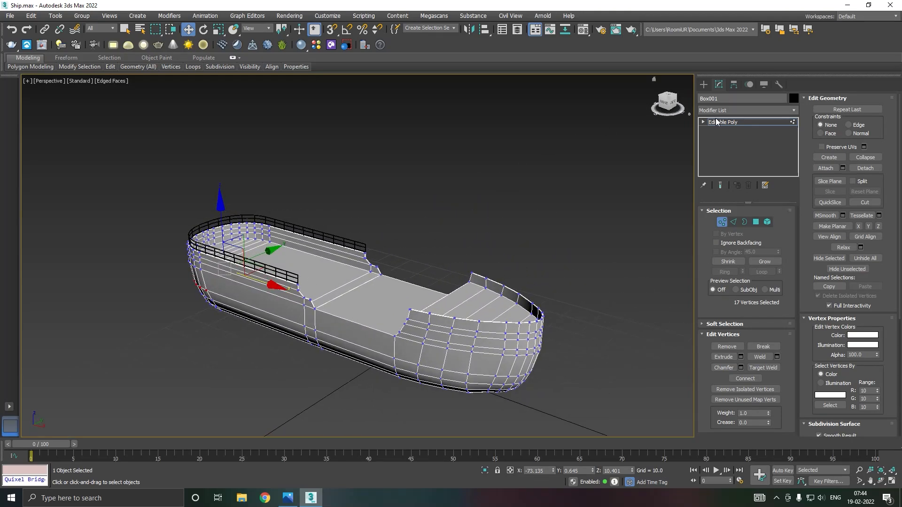
click(718, 122)
click(526, 178)
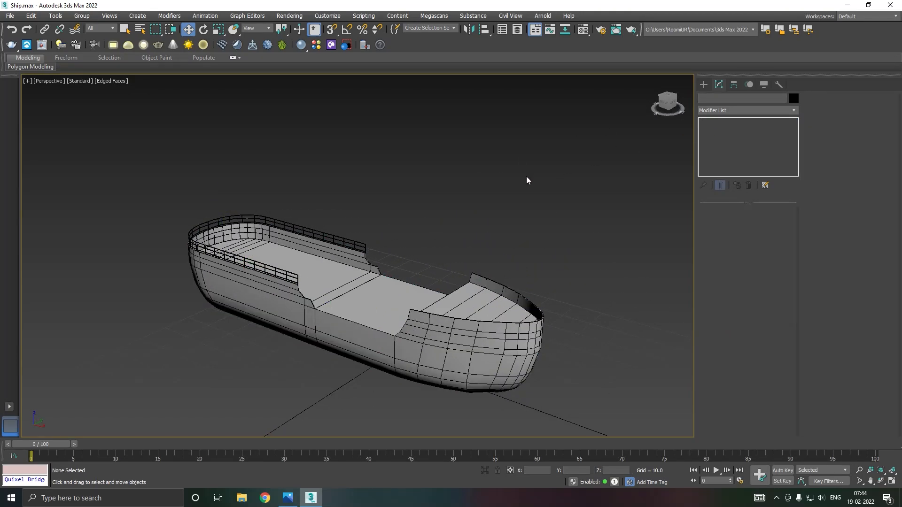
Attach the lower and upper horizontal rails to the middle rail so all three bars form one line object.
click(365, 313)
alt+middle_drag(366, 313, 442, 318)
scroll(339, 274, up, 8)
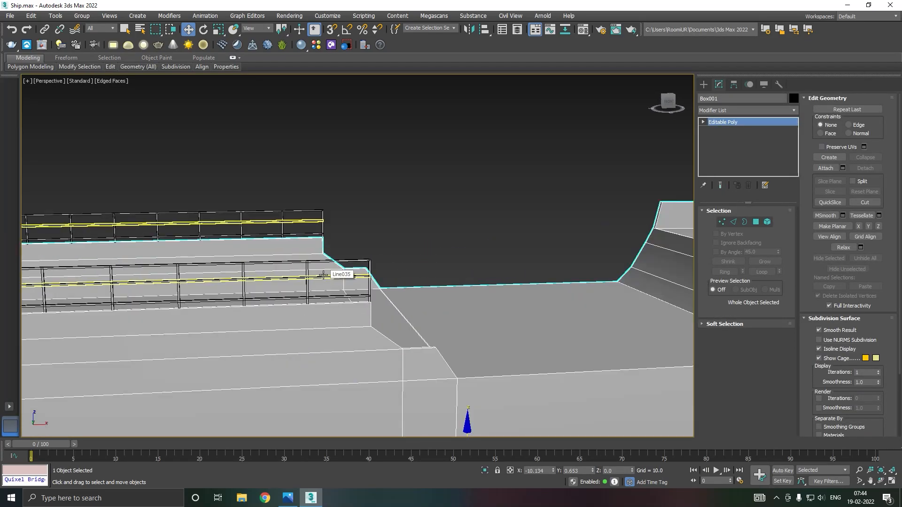
click(324, 275)
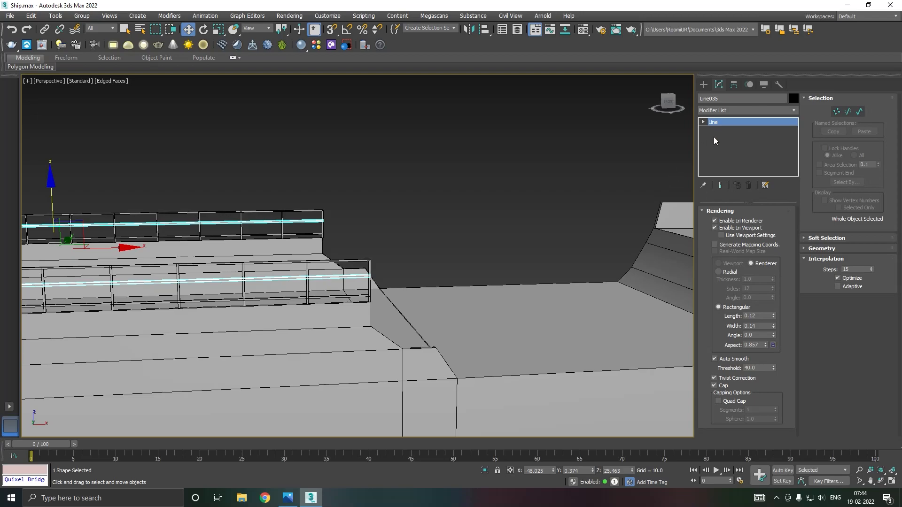
click(832, 251)
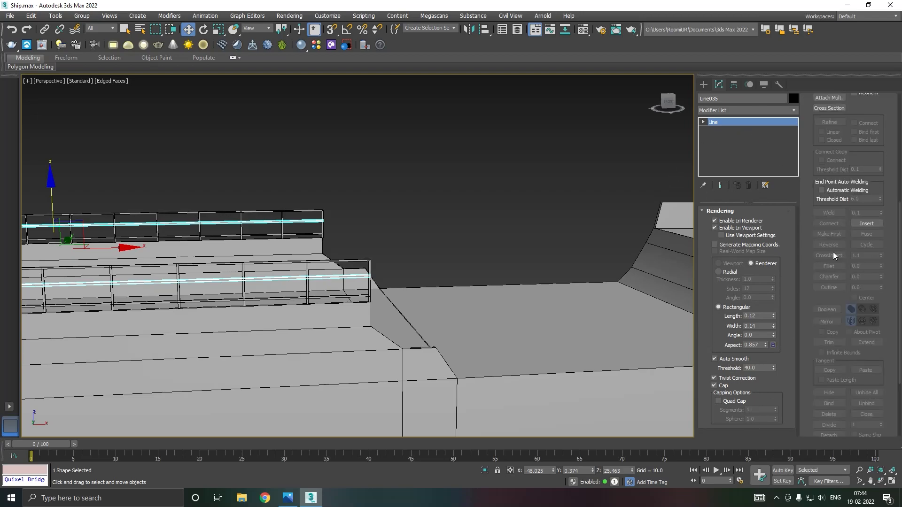
scroll(839, 238, down, 6)
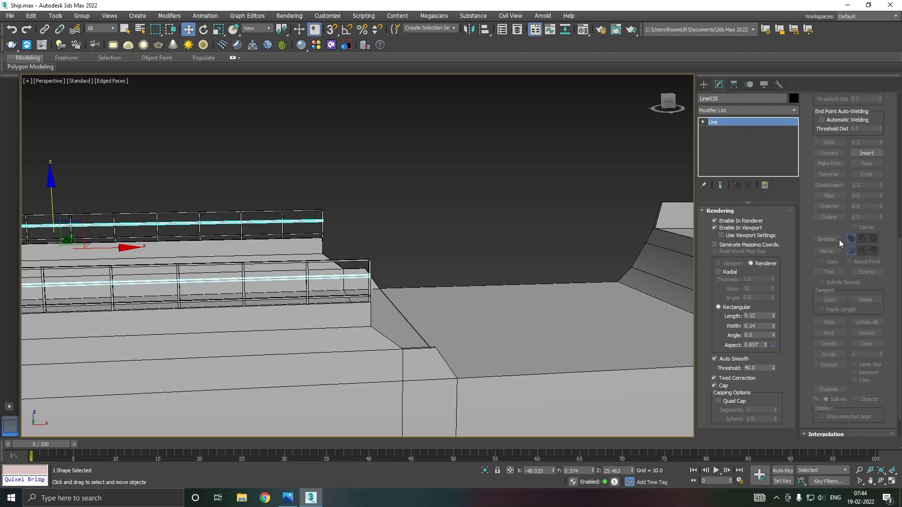
scroll(838, 239, up, 11)
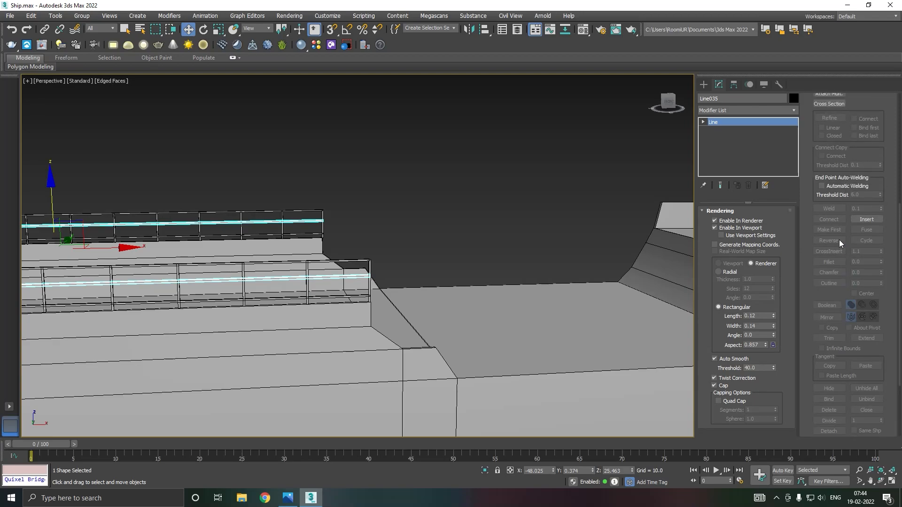
click(829, 182)
click(340, 297)
click(312, 212)
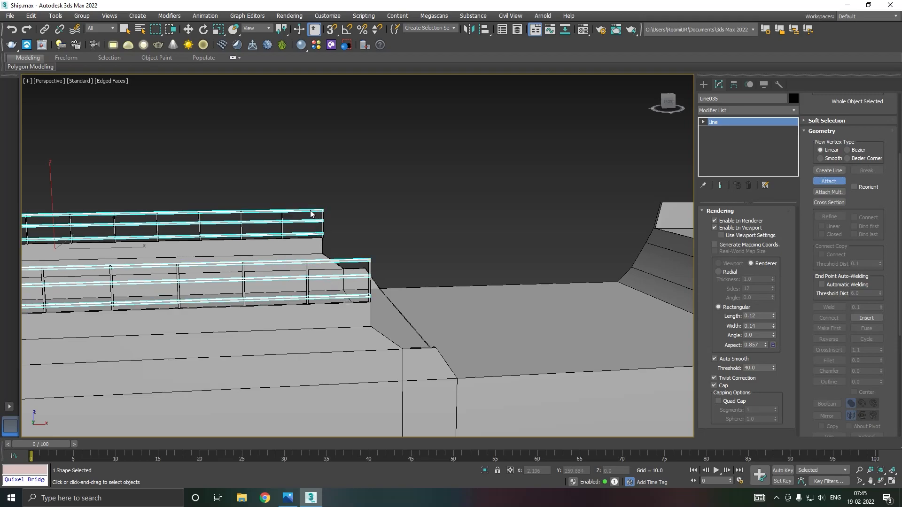
right_click(405, 214)
Move both end vertices of the top rail back along negative X to the previous pair of posts.
key(1)
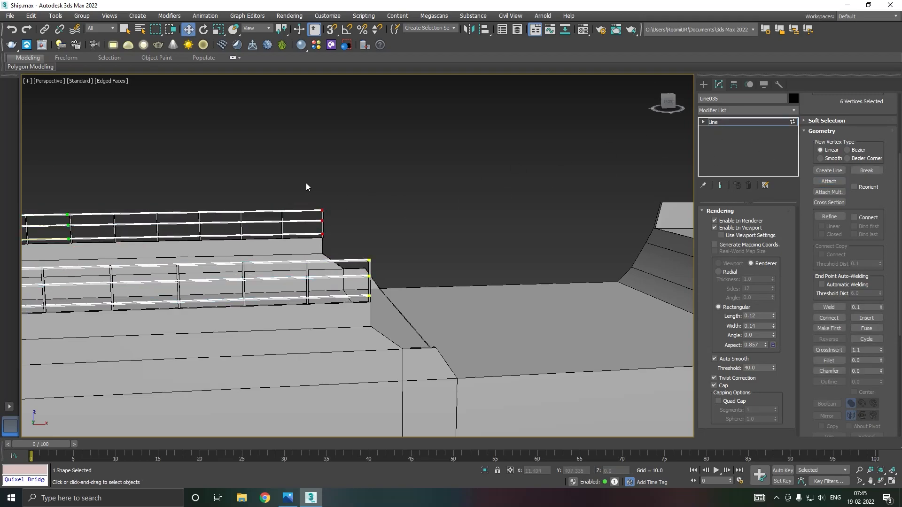
drag(389, 284, 391, 287)
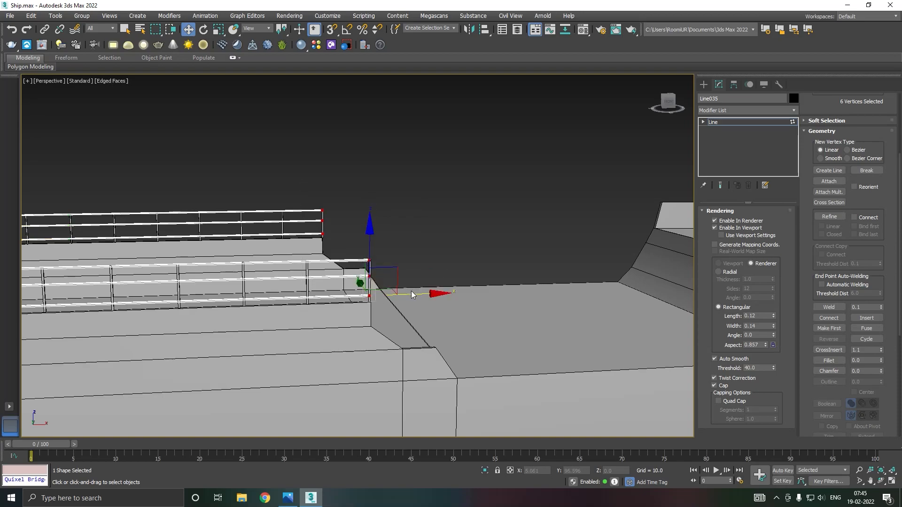
click(369, 259)
click(322, 210)
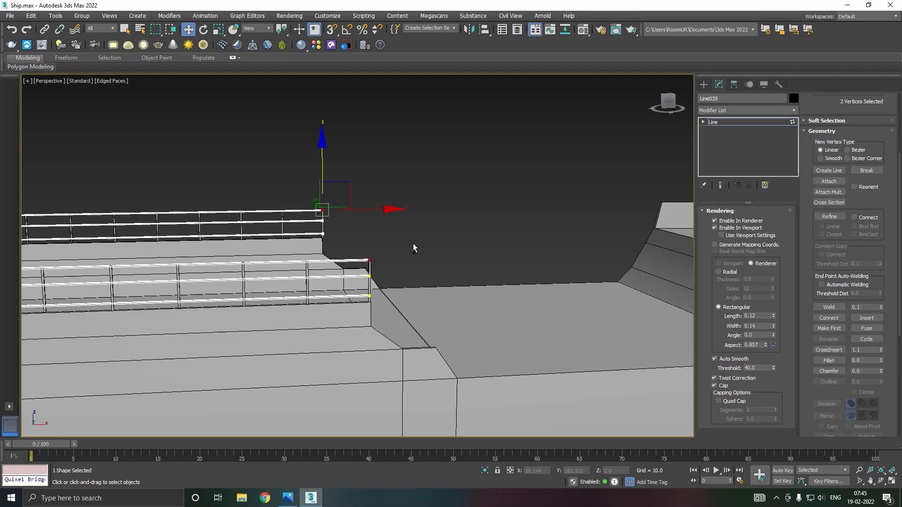
drag(378, 208, 322, 216)
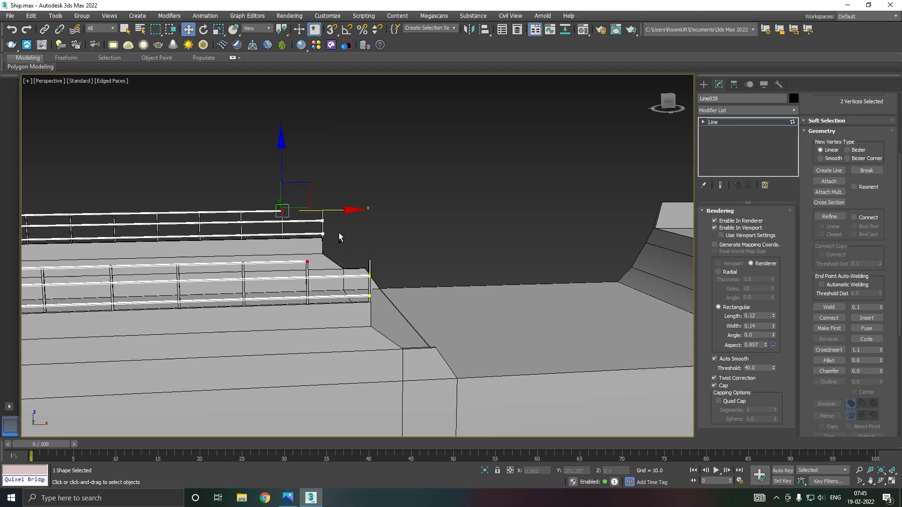
Move both end vertices of the middle rail back along negative X to about halfway between the last two posts, and finish vertex editing.
alt+middle_drag(352, 249, 345, 252)
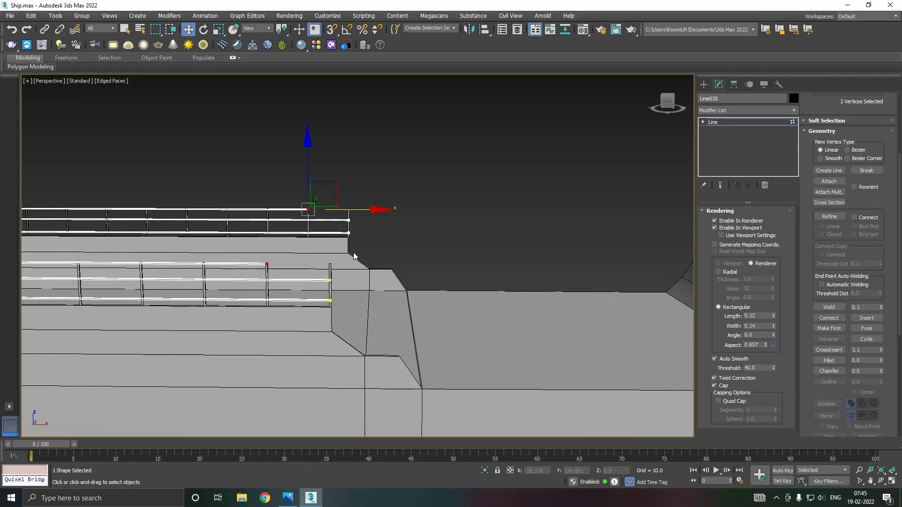
click(330, 280)
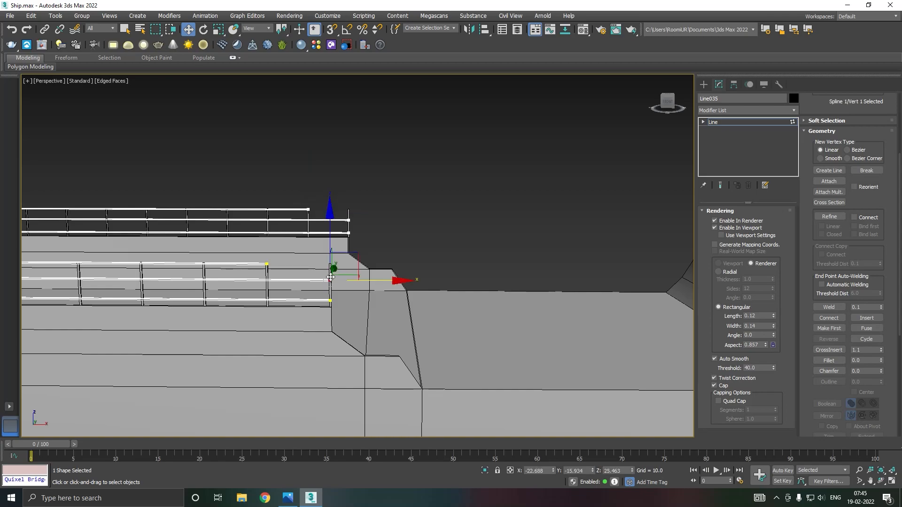
ctrl+click(348, 219)
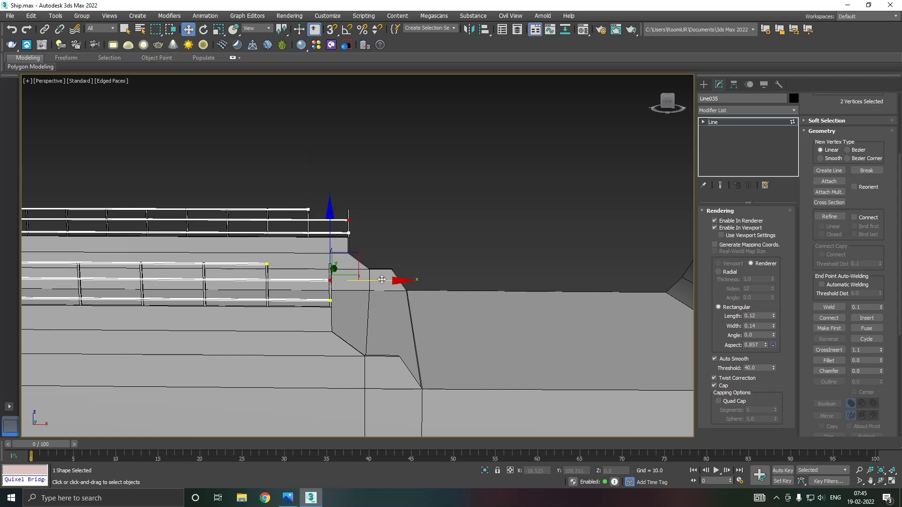
drag(380, 282, 348, 280)
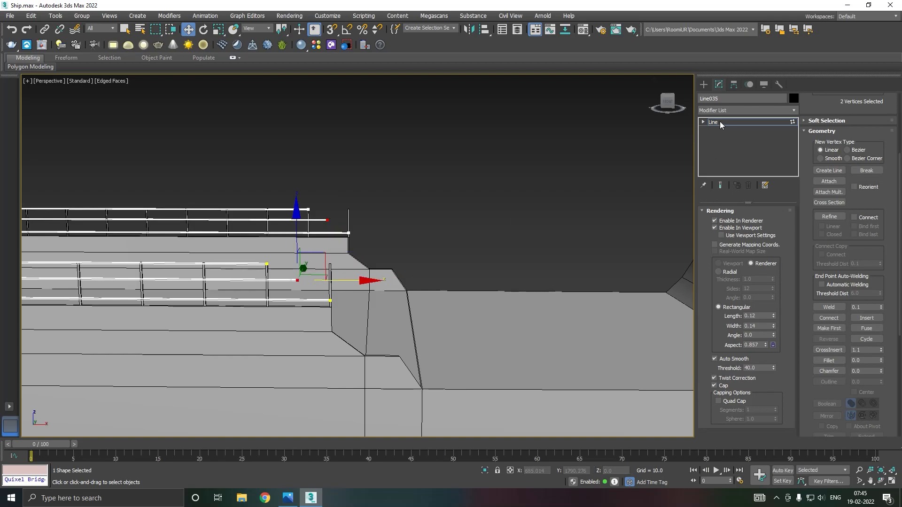
click(721, 123)
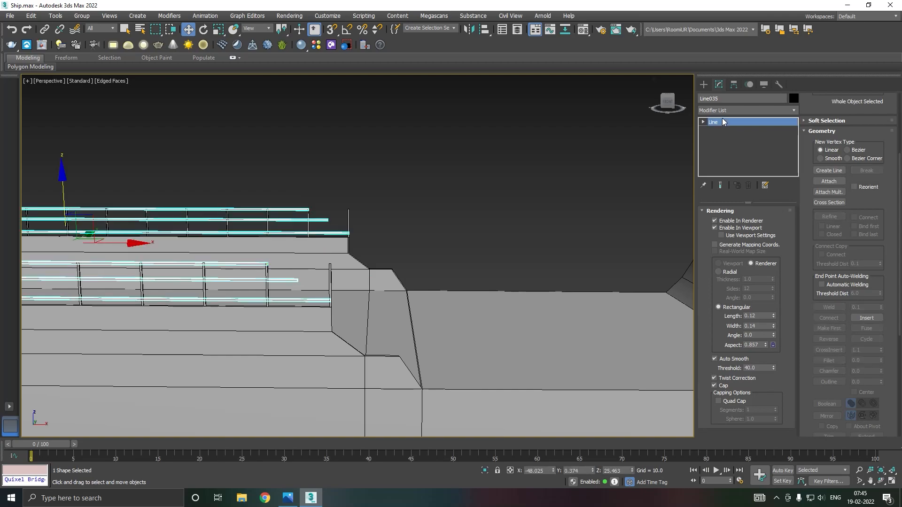
Copy the two end posts so one pair stands at the middle rail's ends and another at the bottom rail's ends.
click(348, 221)
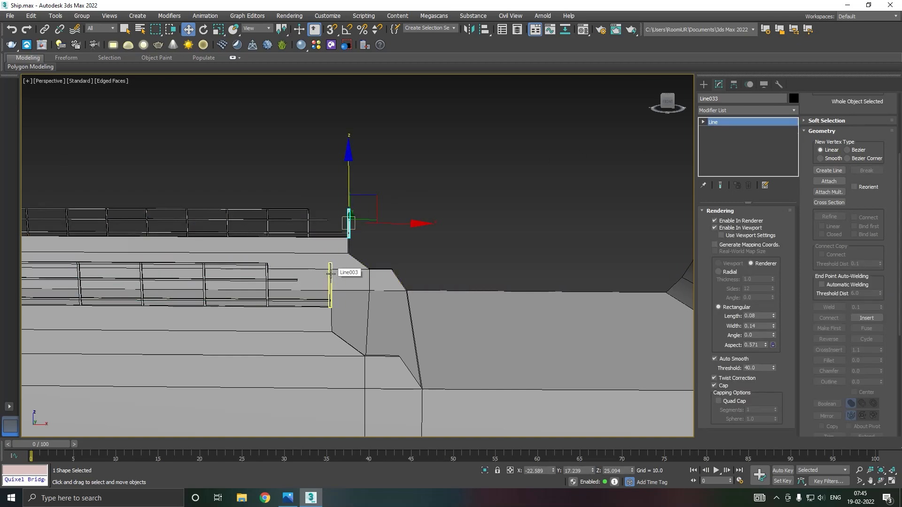
ctrl+click(330, 273)
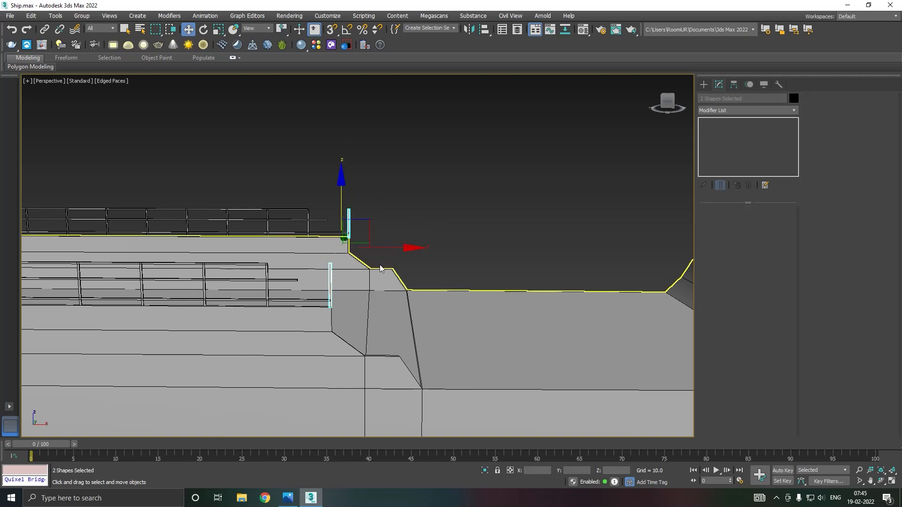
mouse_move(399, 247)
mouse_down()
mouse_move(371, 249)
mouse_move(395, 246)
mouse_up()
click(444, 292)
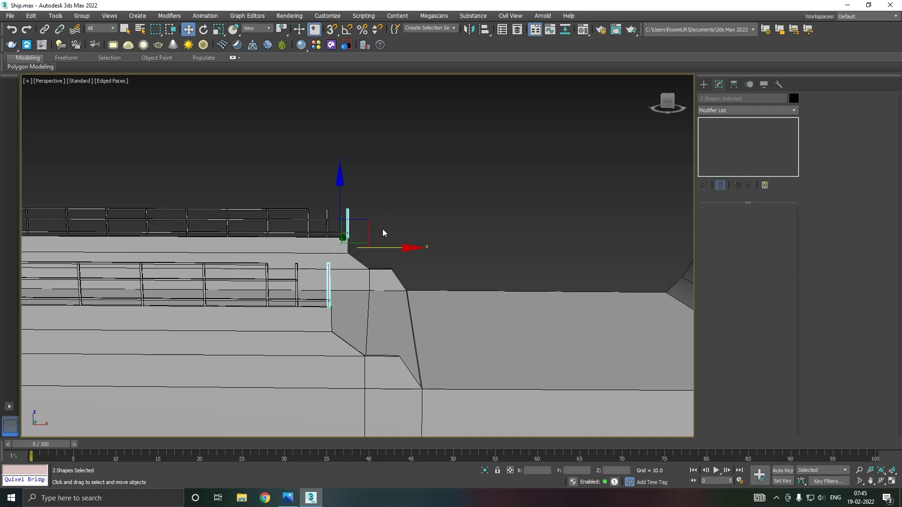
Attach the four posts at the middle and bottom rail ends into one line object.
click(328, 277)
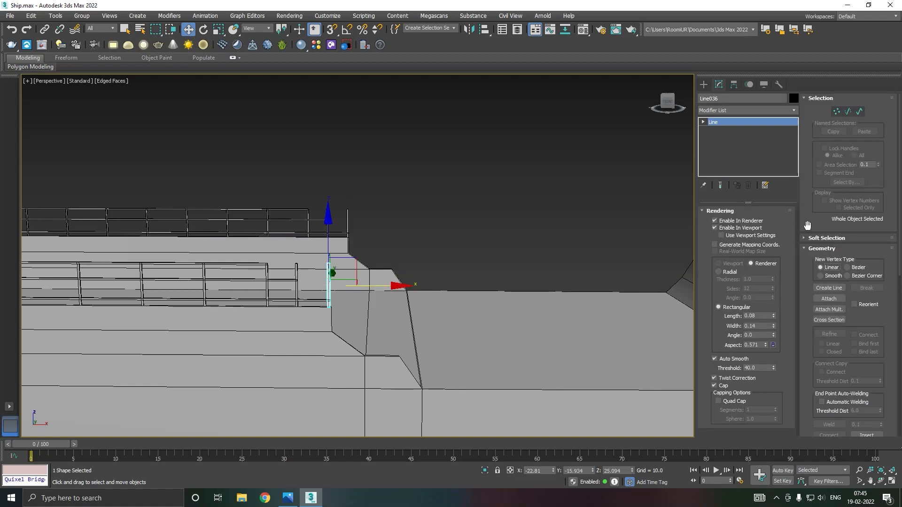
scroll(832, 345, down, 2)
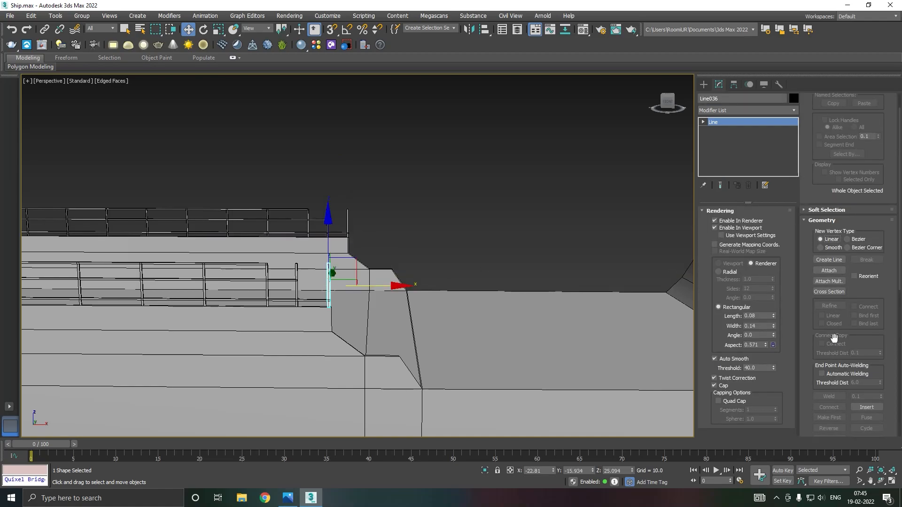
click(823, 269)
click(348, 214)
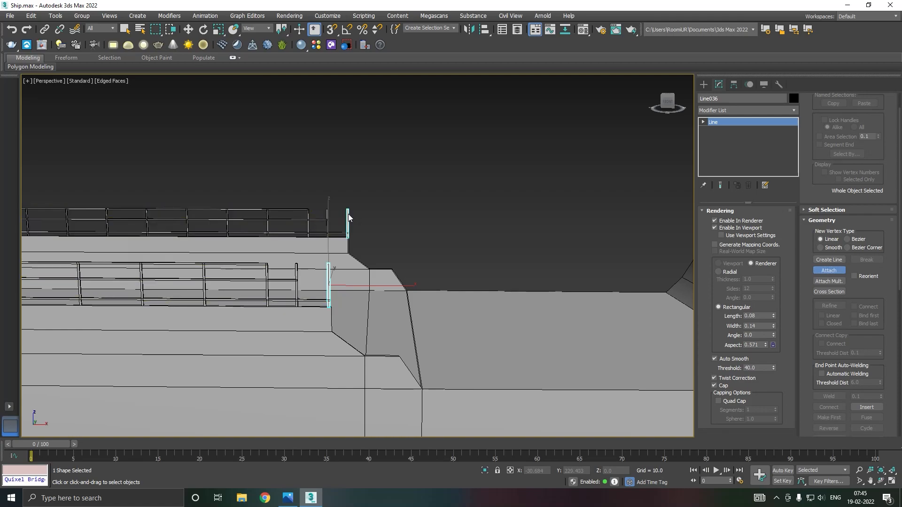
click(327, 217)
click(297, 281)
right_click(463, 249)
Lower the top vertices of the two outermost posts about 2.7 along Z to the bottom rail's height.
key(1)
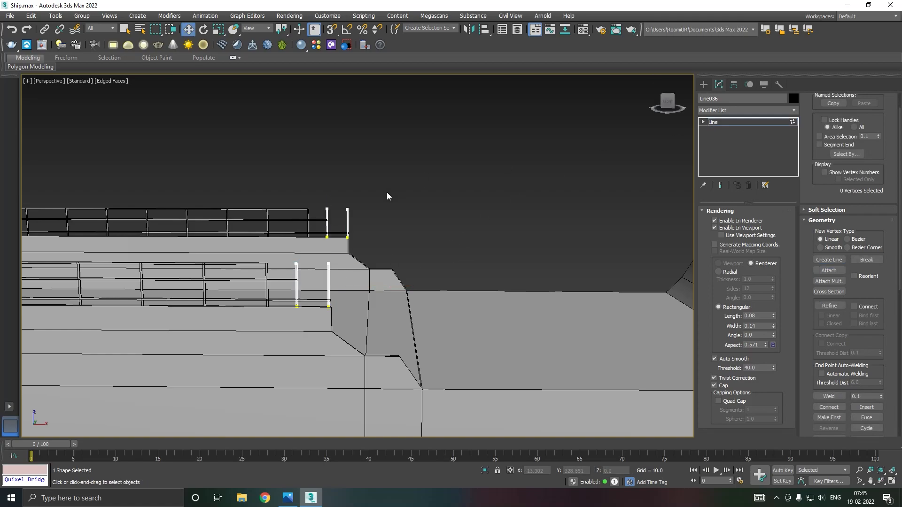
click(347, 208)
ctrl+click(329, 263)
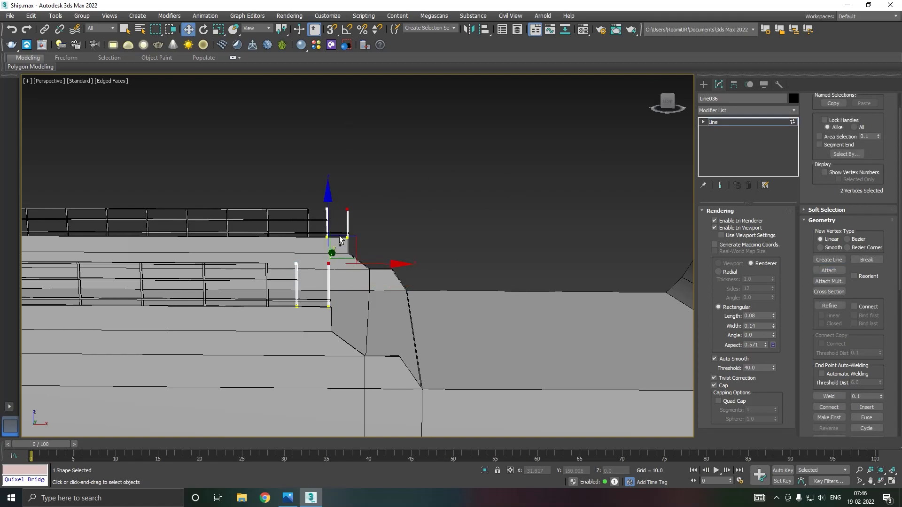
drag(328, 203, 334, 240)
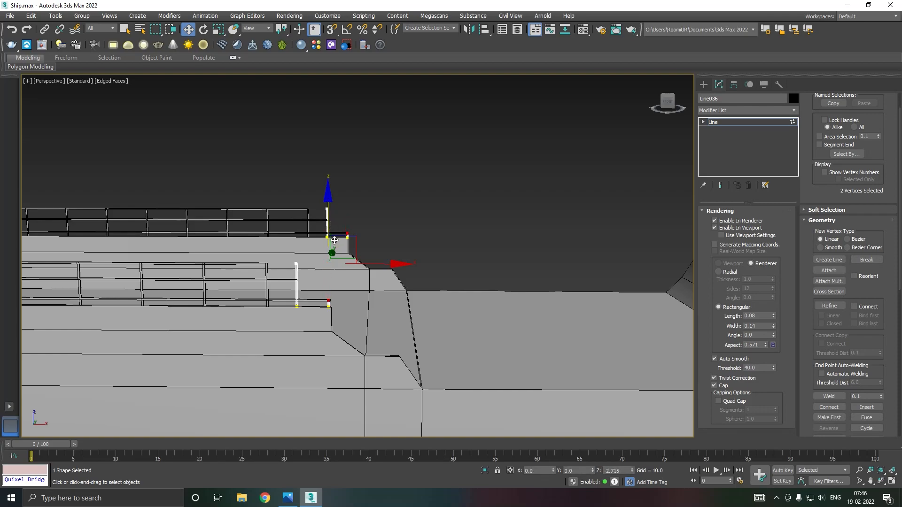
Lower the top vertices of the two inner end posts to the middle rail's height, finish vertex editing and deselect the posts.
click(327, 209)
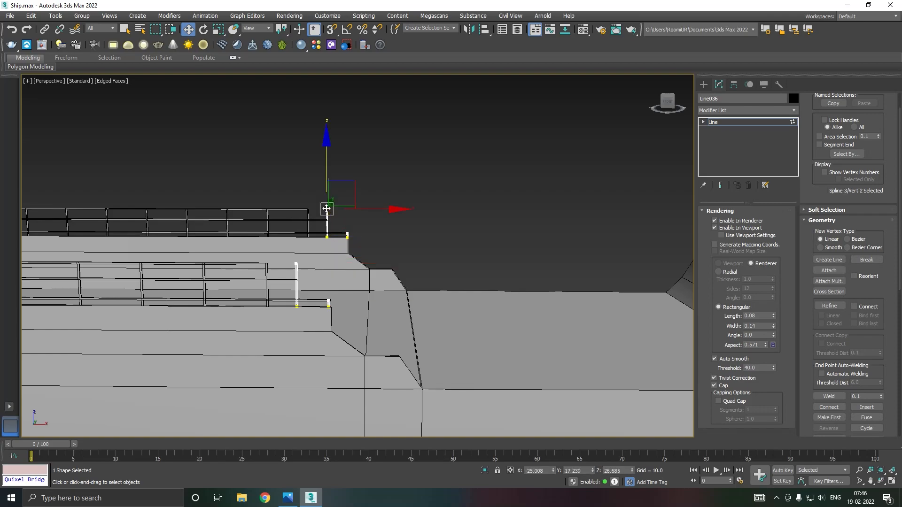
ctrl+click(296, 265)
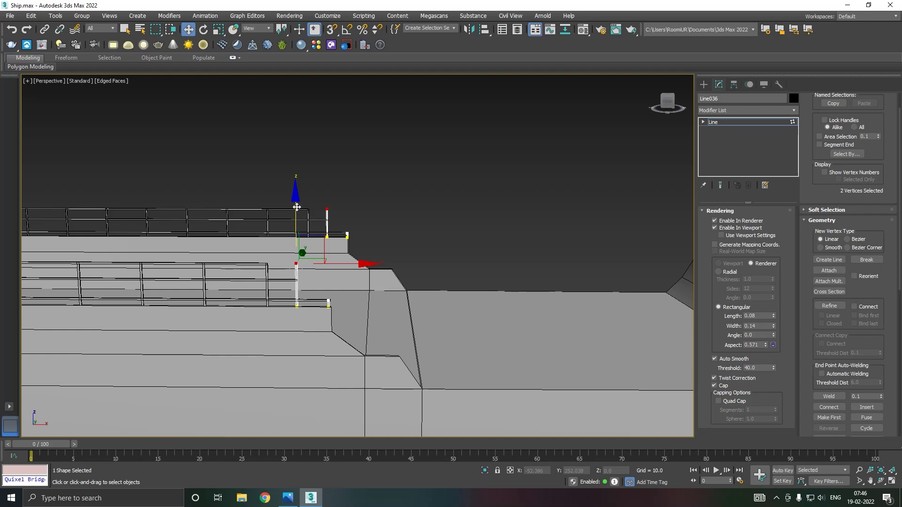
drag(296, 210, 296, 218)
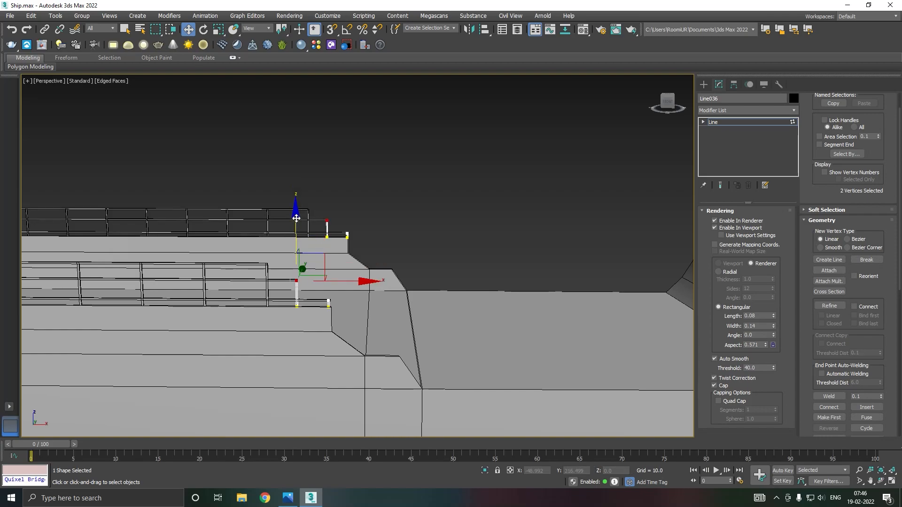
click(722, 123)
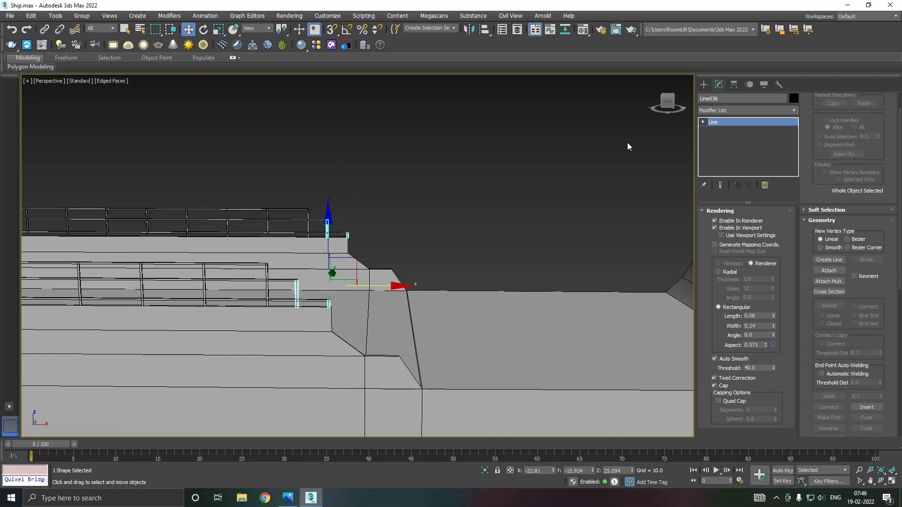
click(485, 190)
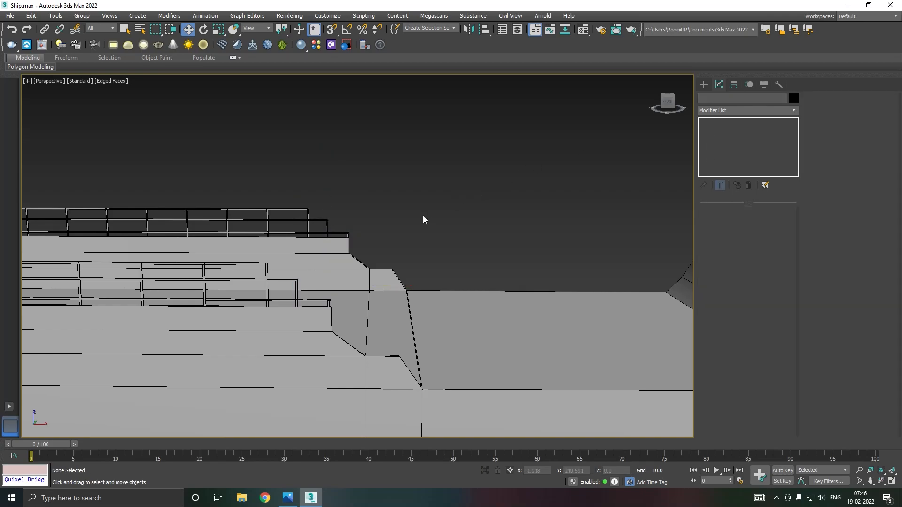
click(382, 276)
mouse_move(400, 269)
alt+middle_down()
mouse_move(431, 261)
mouse_move(433, 280)
mouse_move(325, 285)
mouse_move(385, 267)
mouse_move(424, 269)
mouse_move(403, 253)
alt+middle_up()
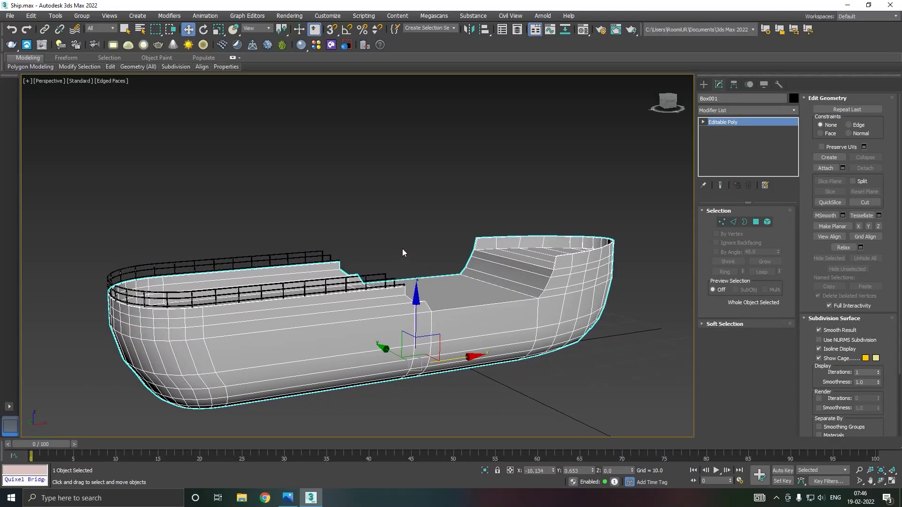
click(402, 250)
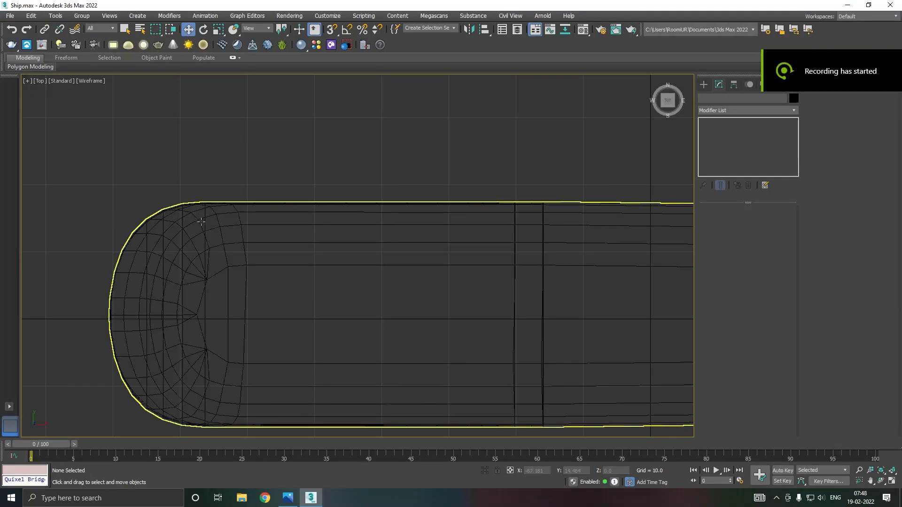
Create a box across the deck near the rounded hull end, about 30.35 long, 8.8 wide and 1.96 high.
scroll(201, 221, down, 3)
click(610, 155)
click(703, 85)
click(726, 160)
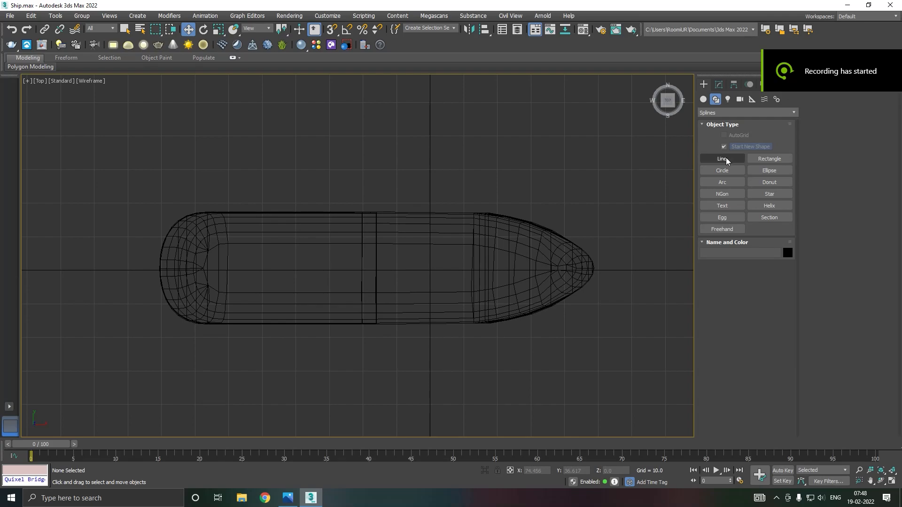
click(703, 100)
click(721, 147)
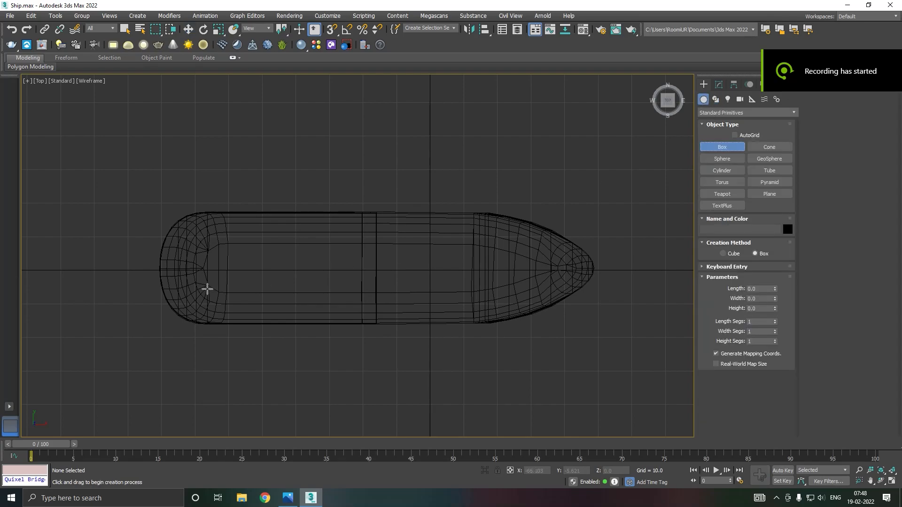
drag(211, 219, 241, 304)
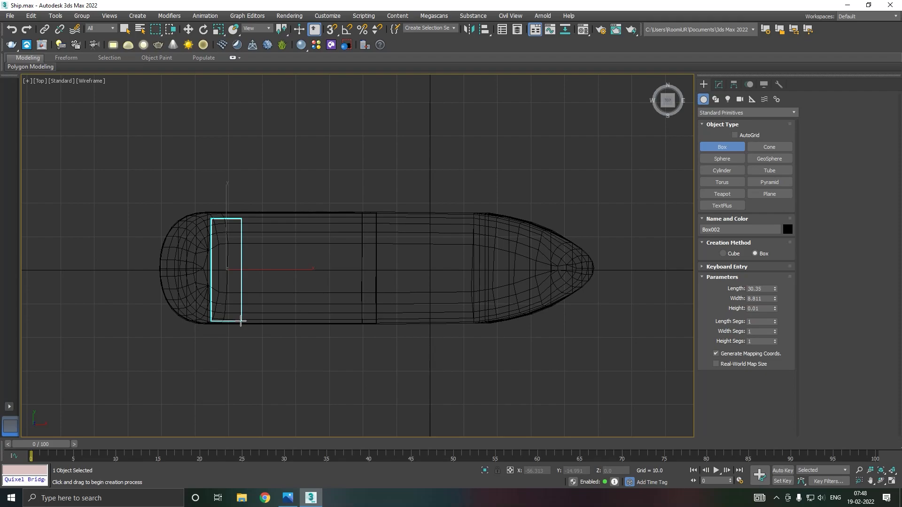
Assign the 01 - Default material to the new box in the perspective view.
key(w)
key(p)
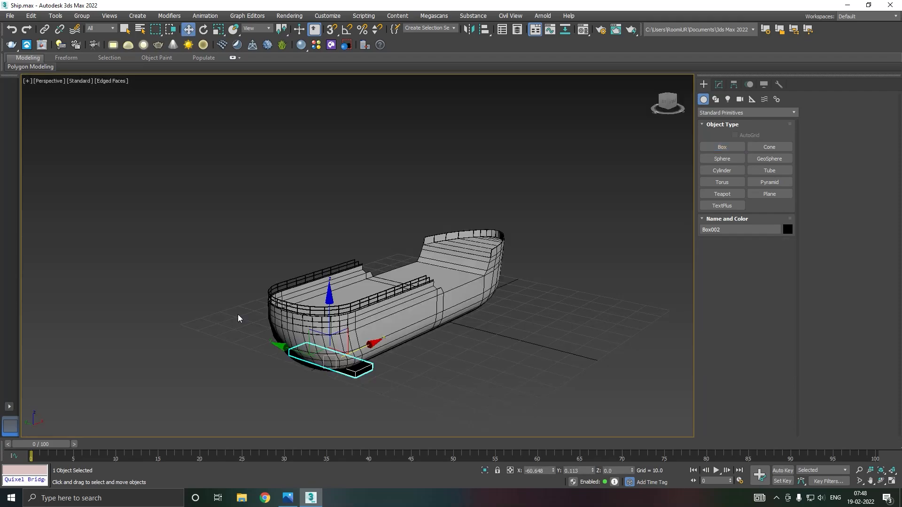
key(m)
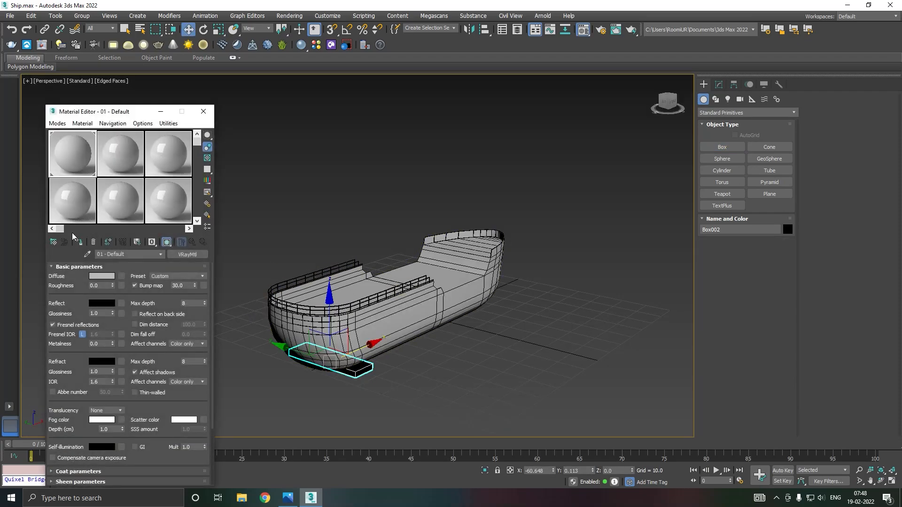
key(m)
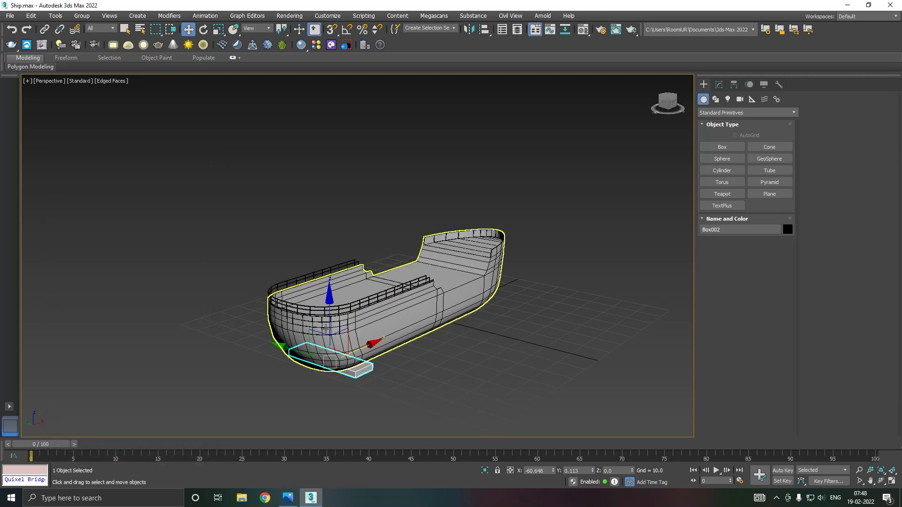
Raise the box onto the deck at about Z 17 and centre it between the side rails at about Y 1.1.
drag(325, 329, 315, 268)
scroll(329, 305, up, 5)
alt+middle_drag(330, 303, 377, 312)
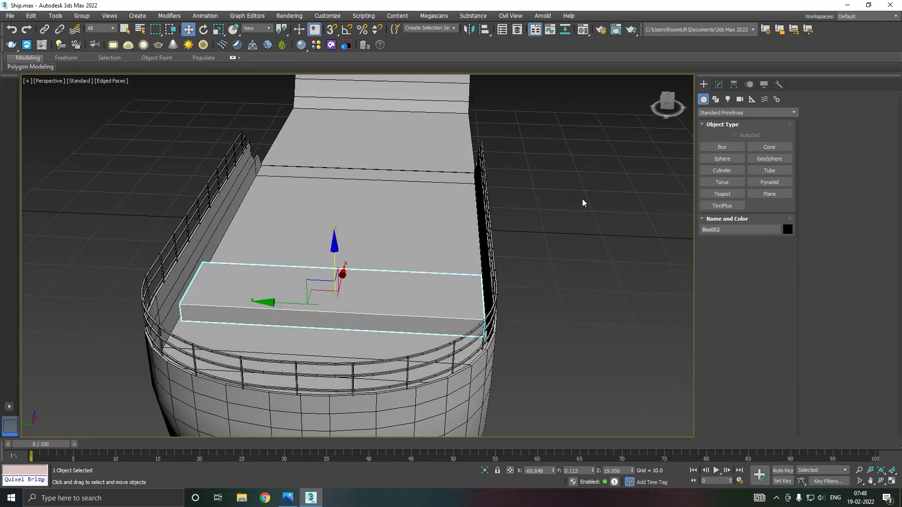
alt+middle_drag(381, 209, 343, 249)
drag(333, 251, 340, 277)
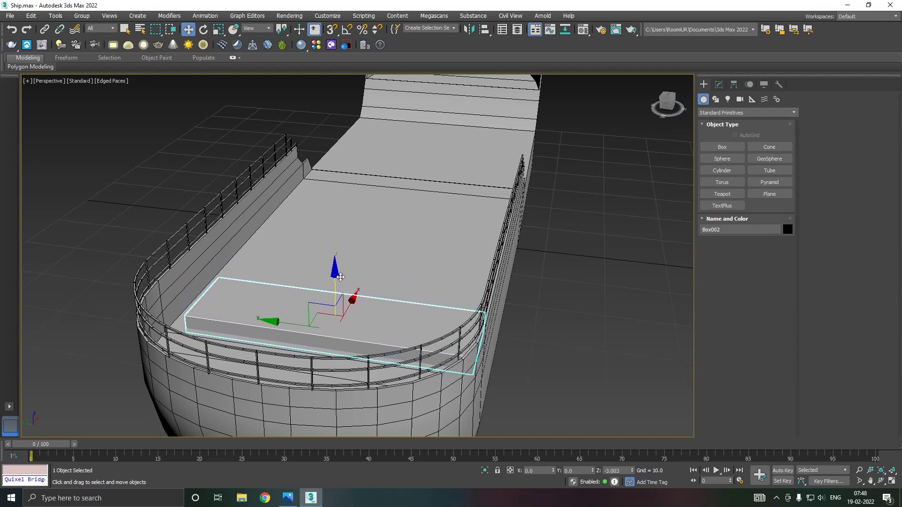
drag(283, 323, 272, 321)
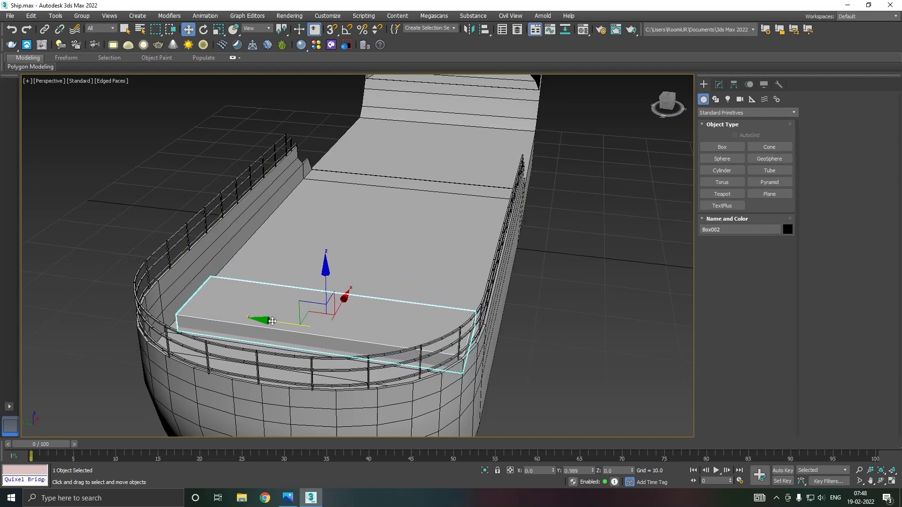
Resize the box to about 17.16 long, 6.49 wide and 5.27 high.
click(719, 84)
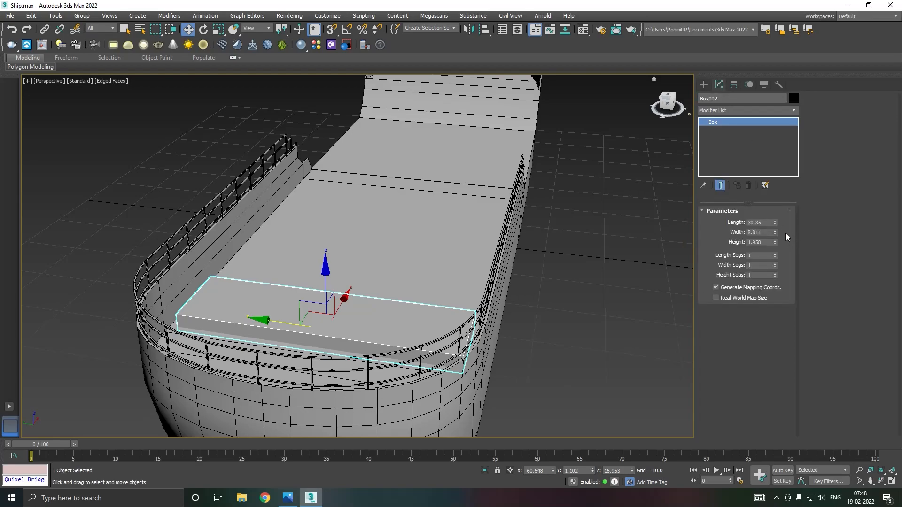
drag(774, 232, 774, 156)
drag(774, 243, 768, 220)
alt+middle_drag(605, 251, 454, 264)
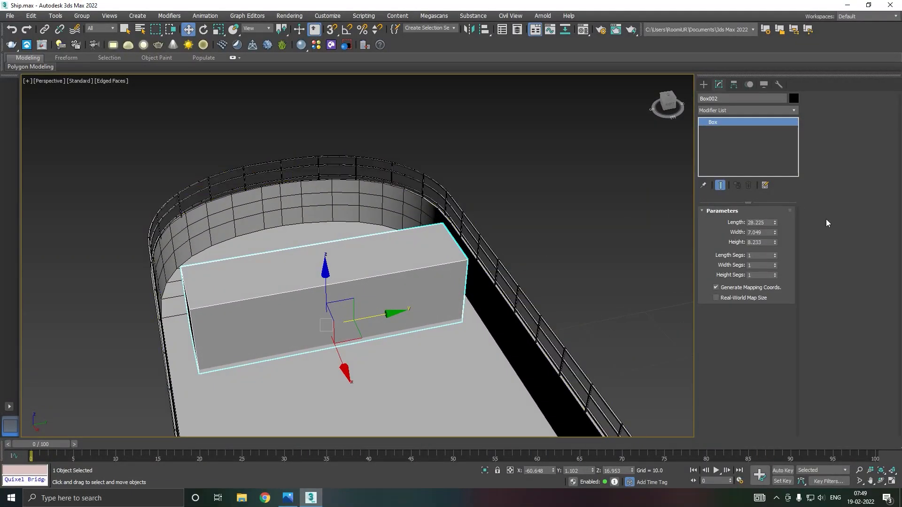
drag(774, 222, 779, 260)
mouse_move(604, 256)
alt+middle_down()
mouse_move(648, 239)
mouse_move(646, 253)
mouse_move(619, 261)
alt+middle_up()
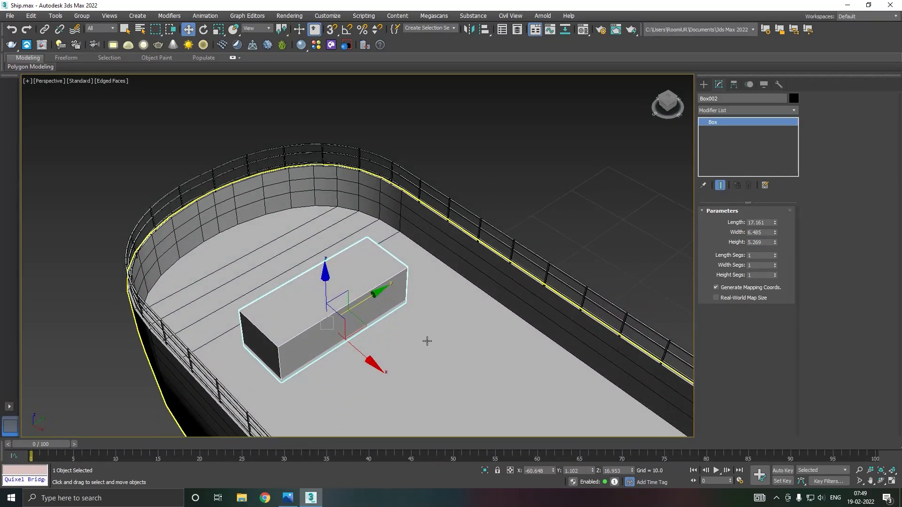
Move the box along X to about -72.6 near the rounded end, and reduce it to about 13.04 long and 4.02 wide.
drag(361, 358, 295, 302)
alt+middle_drag(303, 304, 324, 289)
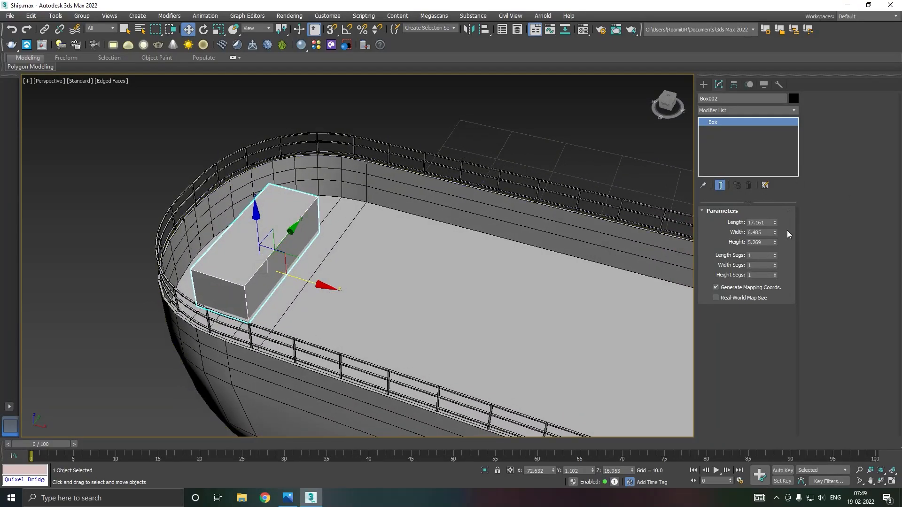
drag(774, 223, 778, 253)
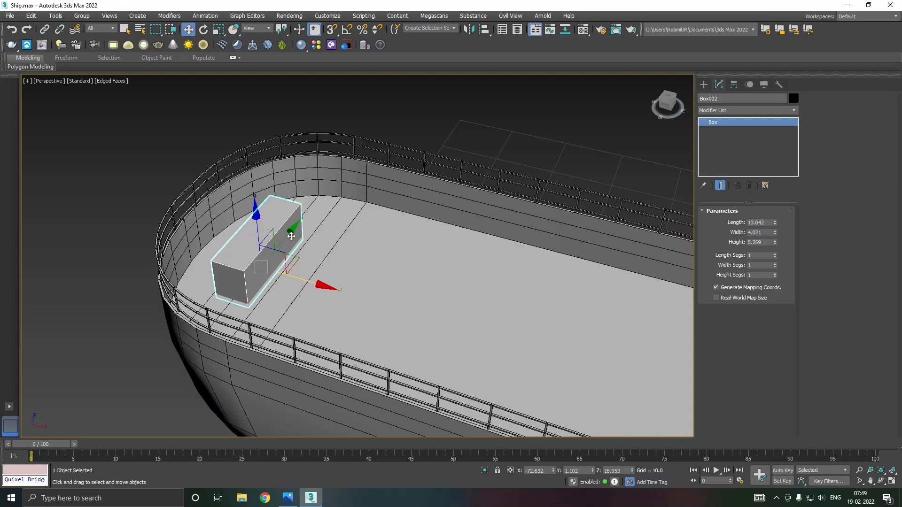
Make one copy of the box beside it along Y, and shift both boxes about 3 units along negative Y.
mouse_move(291, 234)
shift+mouse_down()
mouse_move(275, 256)
mouse_move(344, 203)
shift+mouse_up()
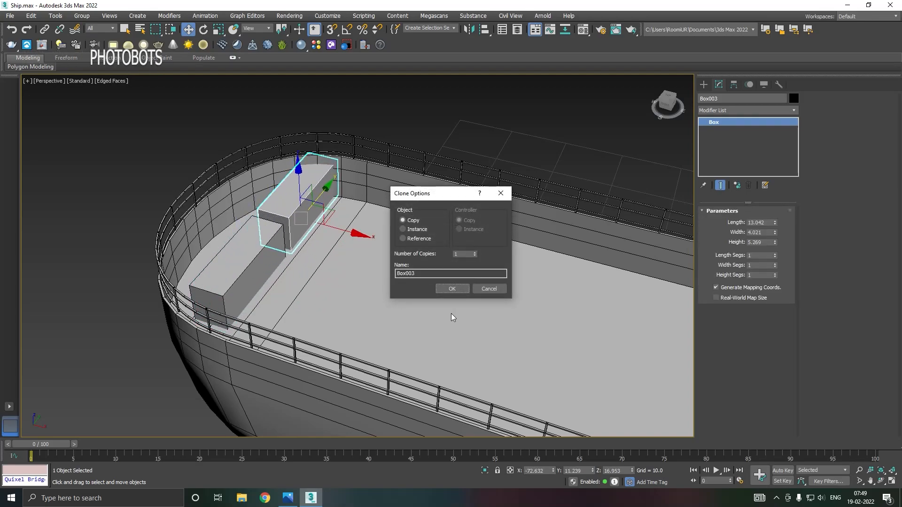
click(452, 288)
alt+middle_drag(409, 268, 364, 280)
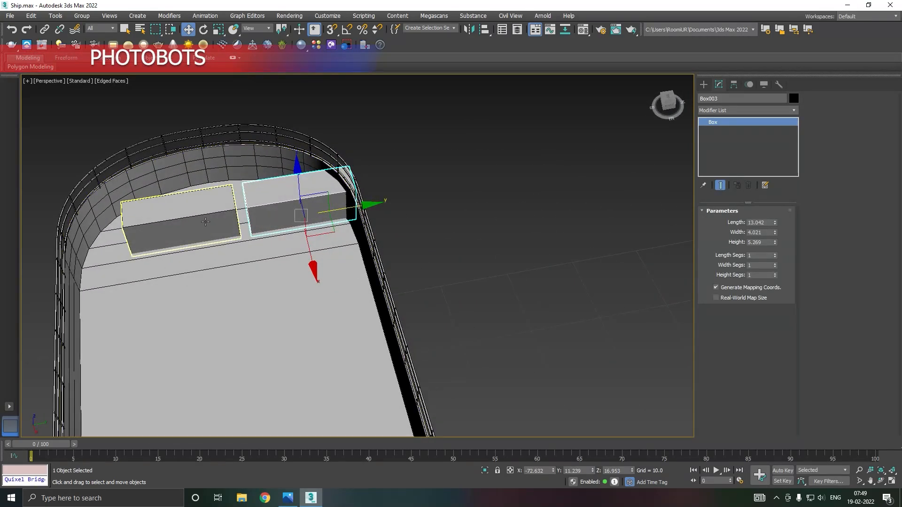
ctrl+click(228, 221)
drag(286, 207, 261, 210)
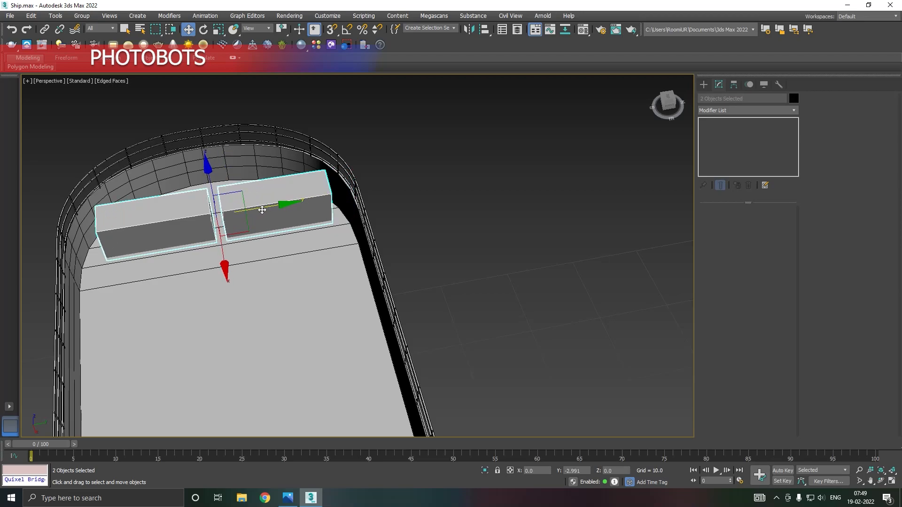
Close the gap between the two boxes along Y and recentre the pair across the deck.
scroll(200, 226, up, 5)
click(296, 224)
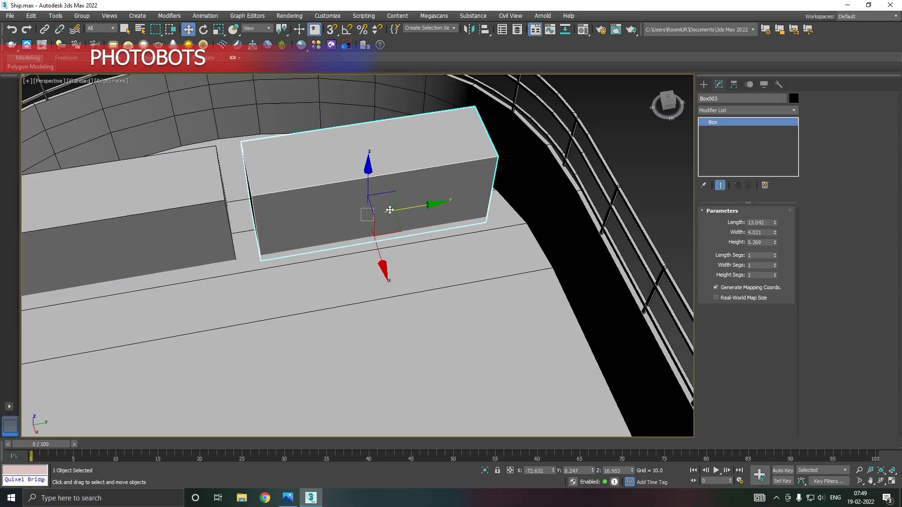
drag(404, 208, 381, 206)
ctrl+click(219, 219)
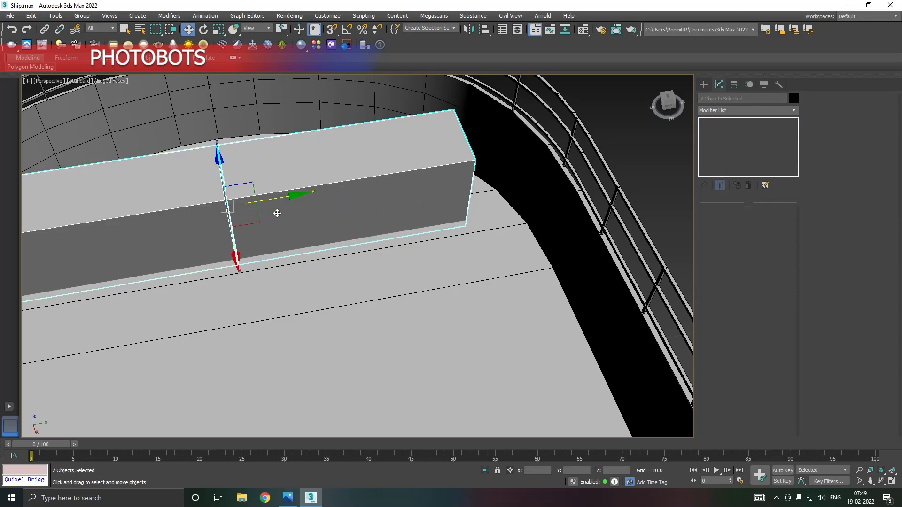
drag(284, 199, 306, 197)
Fine-tune the height of the box pair along Z so that it rests on the deck.
scroll(270, 235, down, 3)
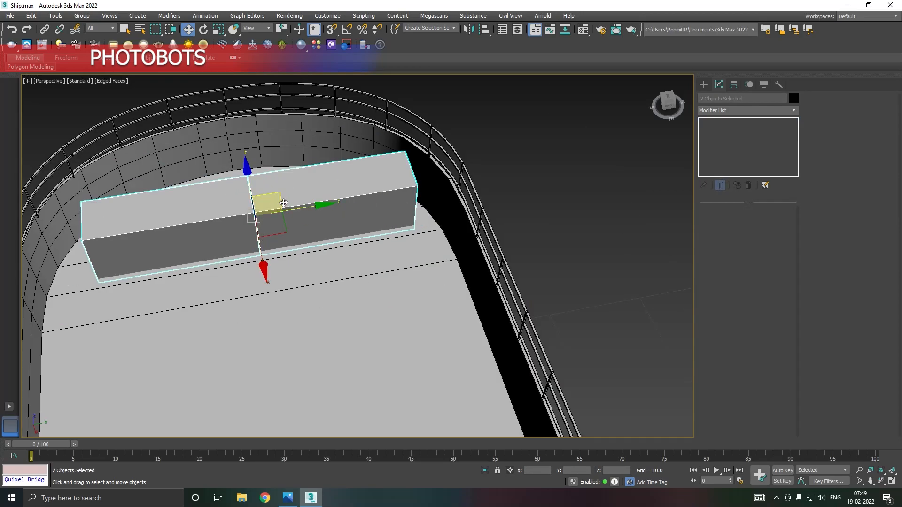
drag(250, 184, 251, 179)
alt+middle_drag(277, 206, 266, 189)
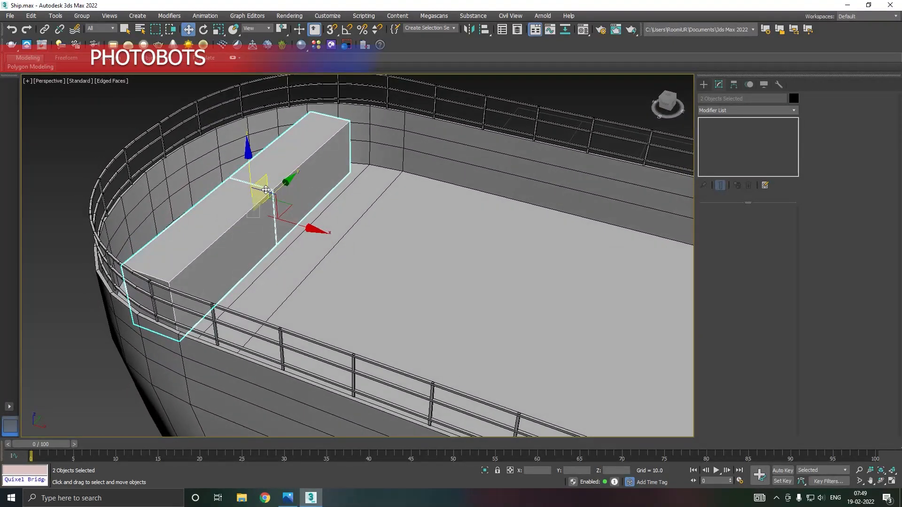
drag(251, 173, 248, 174)
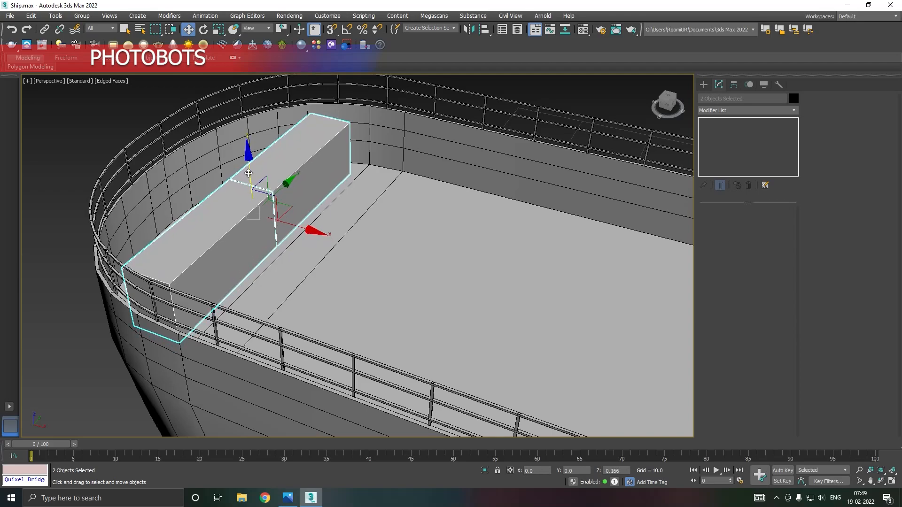
Clone the box pair along X with a small gap, making 7 copies to form rows along the deck.
drag(301, 227, 345, 242)
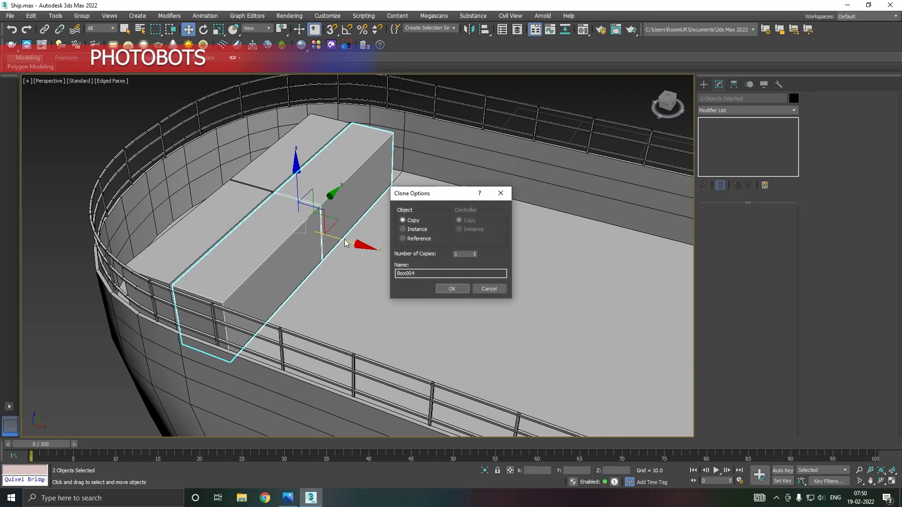
click(475, 253)
click(475, 253)
click(475, 252)
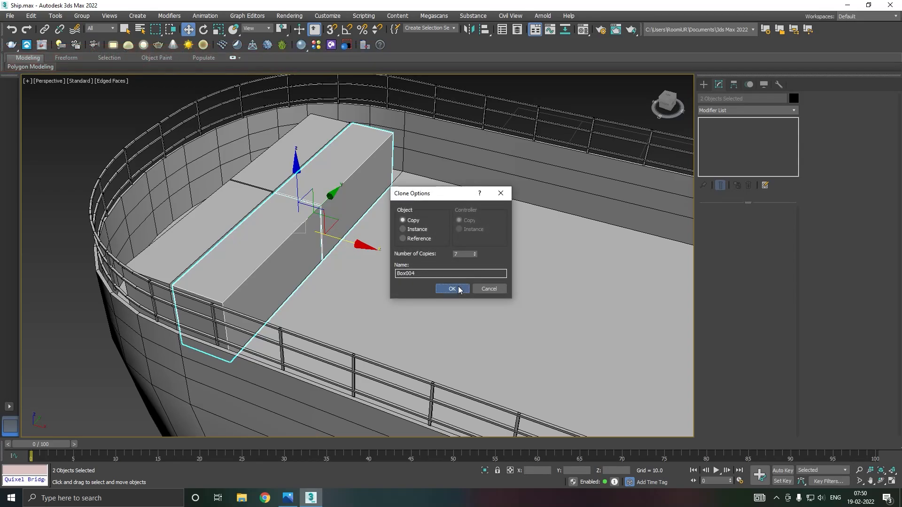
click(454, 288)
scroll(325, 272, down, 5)
scroll(308, 272, down, 1)
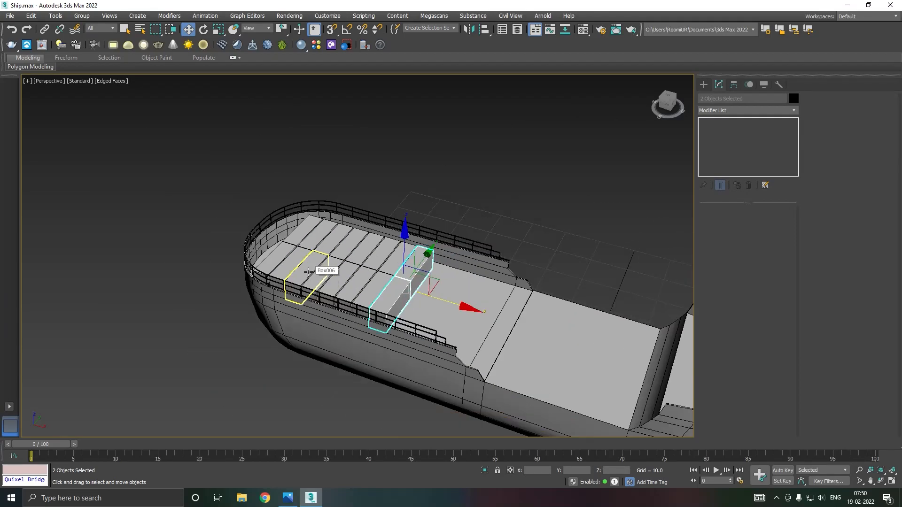
Select all 16 boxes on the deck and copy them upward along Z as a second layer.
scroll(391, 277, up, 3)
ctrl+click(382, 279)
ctrl+click(387, 260)
ctrl+click(343, 269)
ctrl+click(347, 249)
ctrl+click(299, 258)
ctrl+click(301, 216)
ctrl+click(262, 252)
ctrl+click(275, 231)
ctrl+click(260, 235)
ctrl+click(277, 207)
ctrl+click(244, 195)
ctrl+click(224, 209)
ctrl+click(178, 209)
ctrl+click(186, 206)
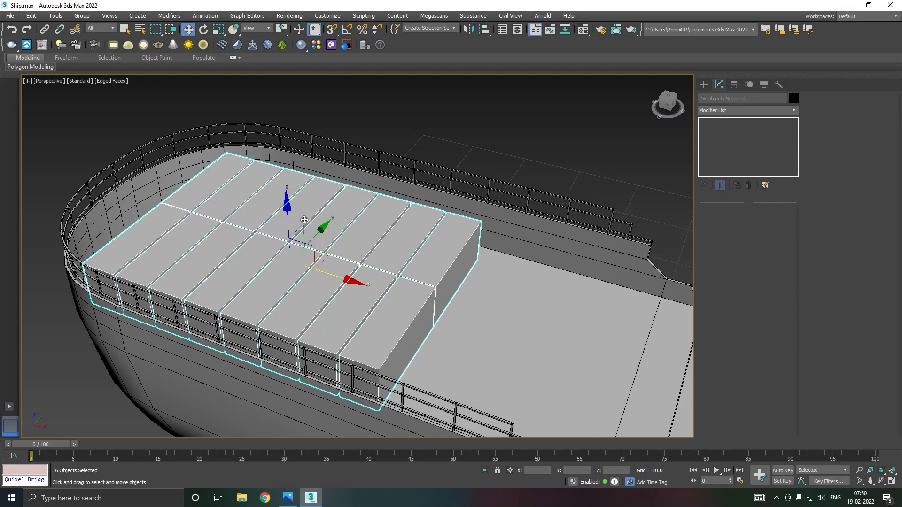
shift+drag(289, 223, 287, 182)
click(461, 288)
Nudge the upper layer of boxes slightly up along Z so that it sits on the lower layer.
alt+middle_drag(407, 265, 319, 263)
scroll(243, 294, up, 3)
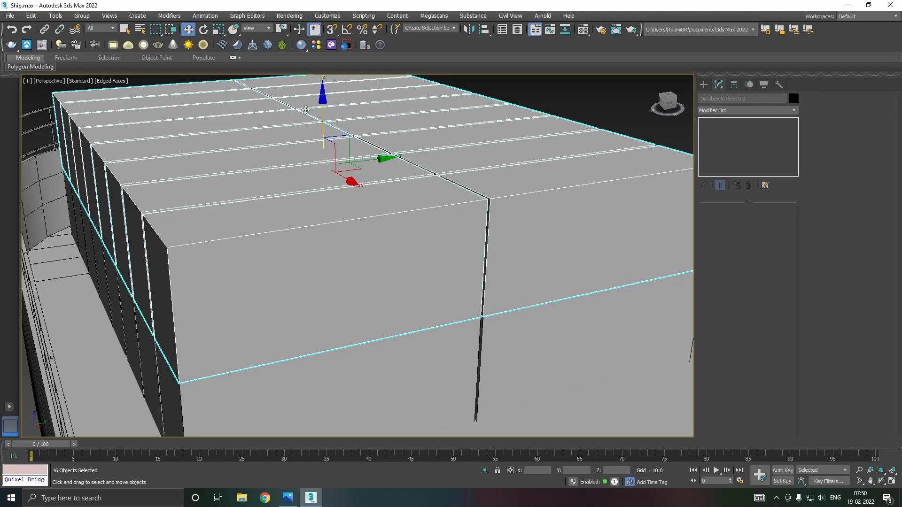
drag(326, 115, 326, 114)
scroll(326, 268, down, 3)
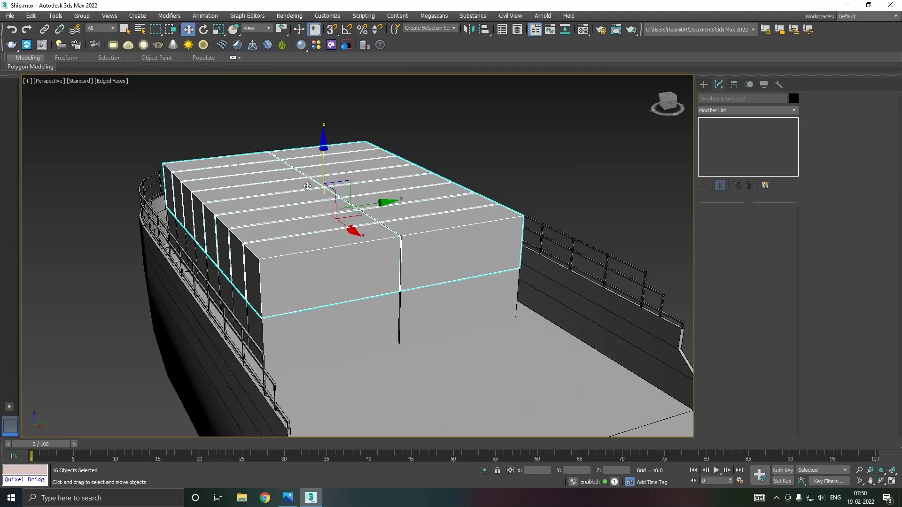
Copy the top box layer upward along Z once and rotate the copy 90° about Z with angle snap on.
drag(324, 168, 325, 121)
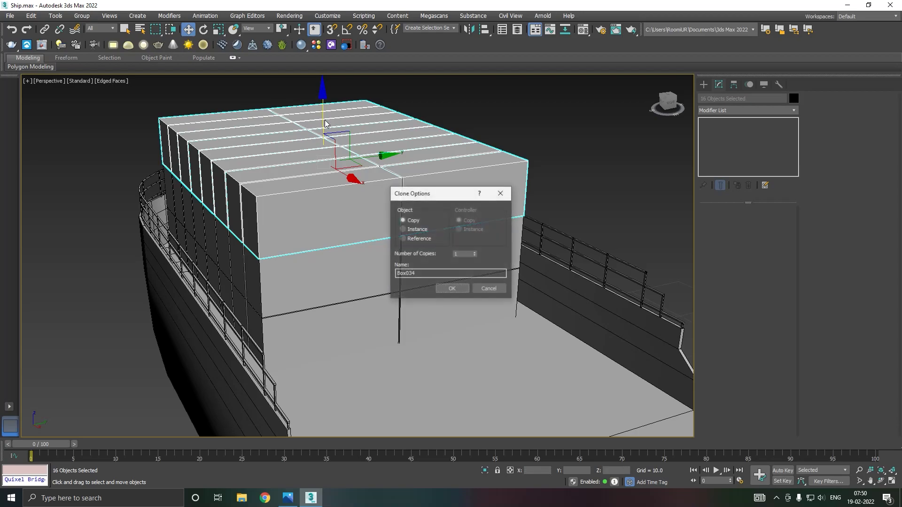
click(451, 288)
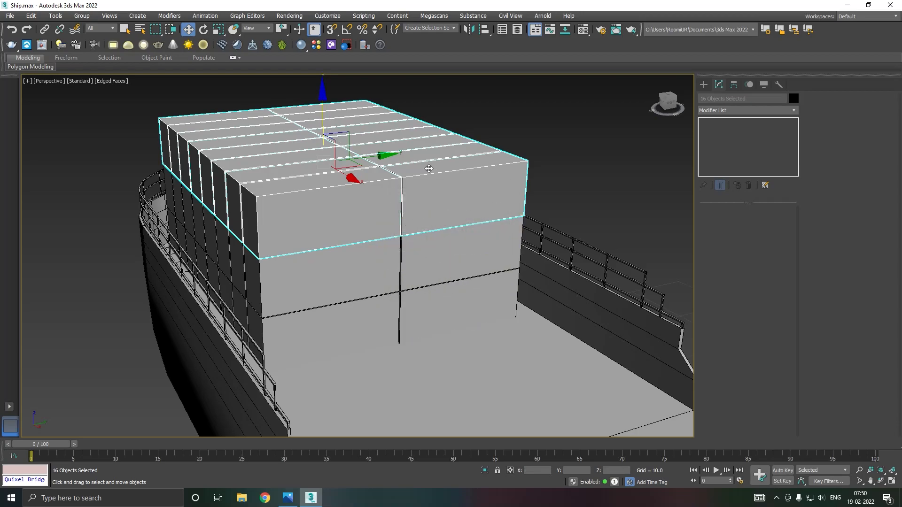
key(e)
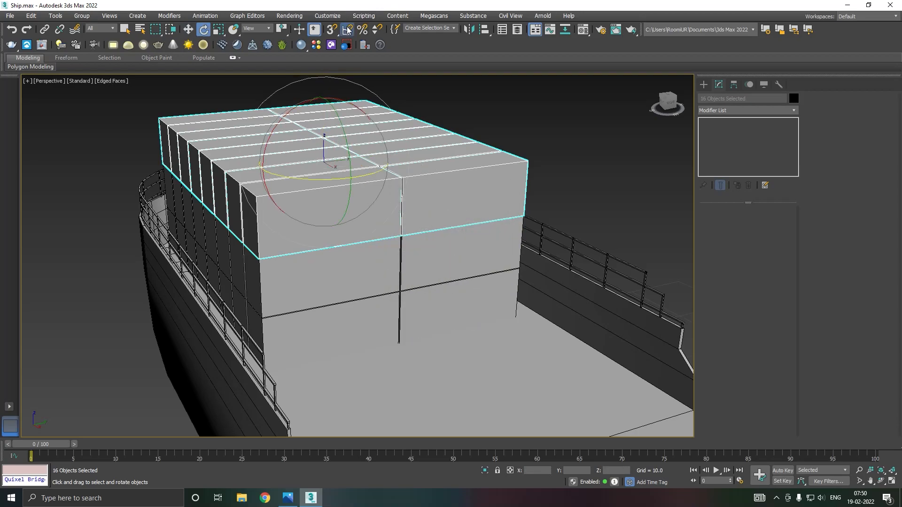
right_click(348, 30)
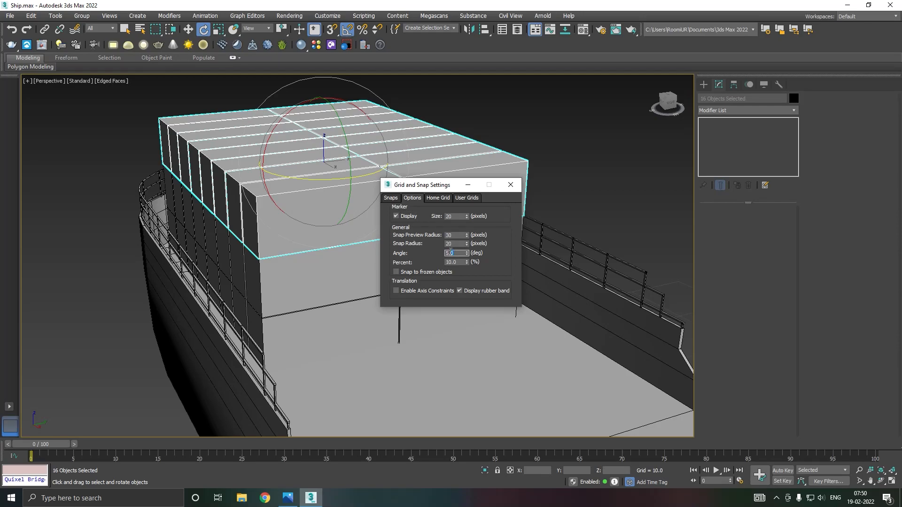
click(510, 185)
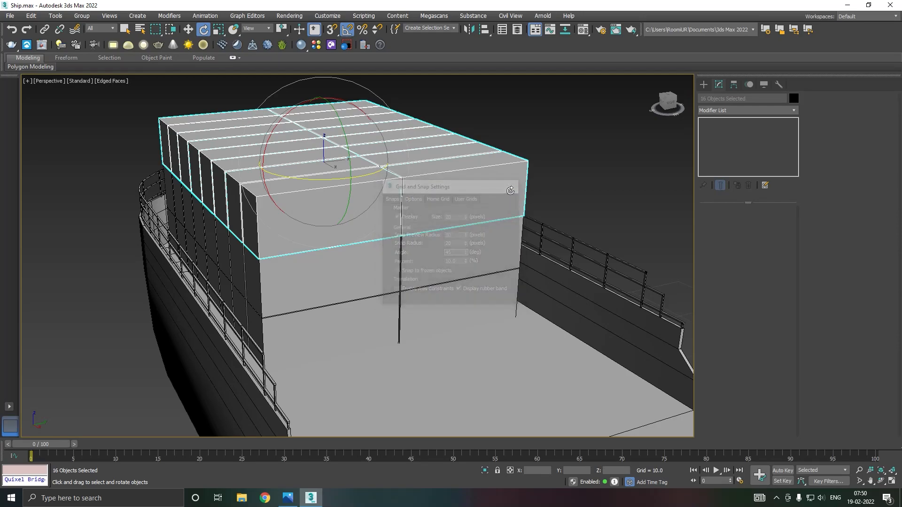
drag(331, 179, 324, 179)
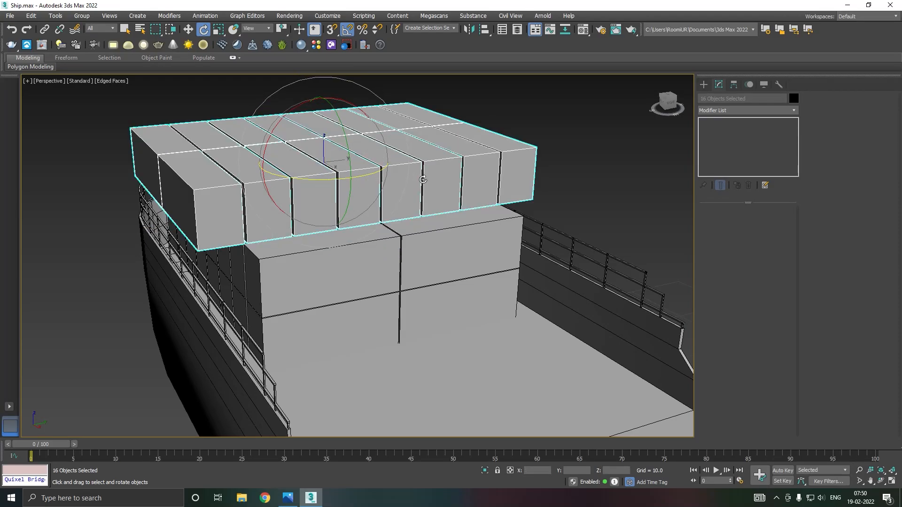
Shift the rotated layer along Y to line up with the stack's edge and delete its two overhanging end columns of boxes.
key(w)
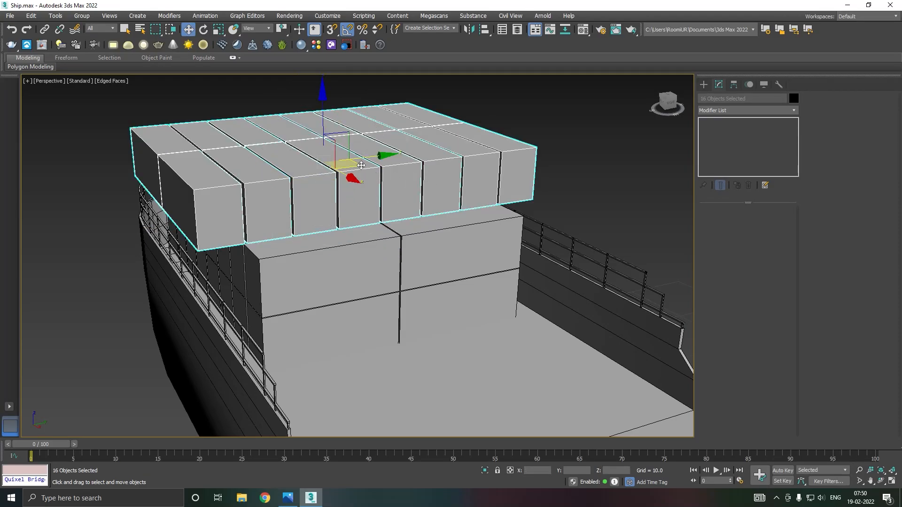
drag(373, 155, 409, 146)
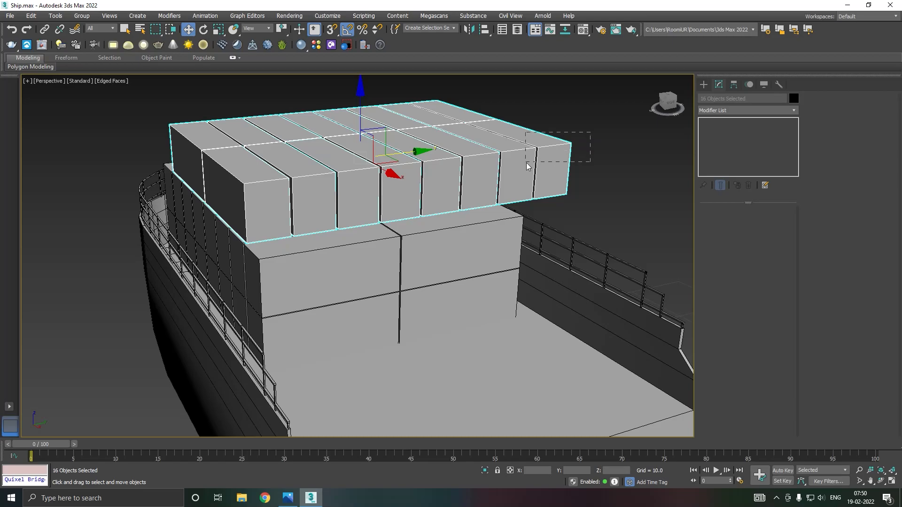
drag(526, 163, 526, 163)
key(Delete)
drag(455, 131, 455, 131)
key(Delete)
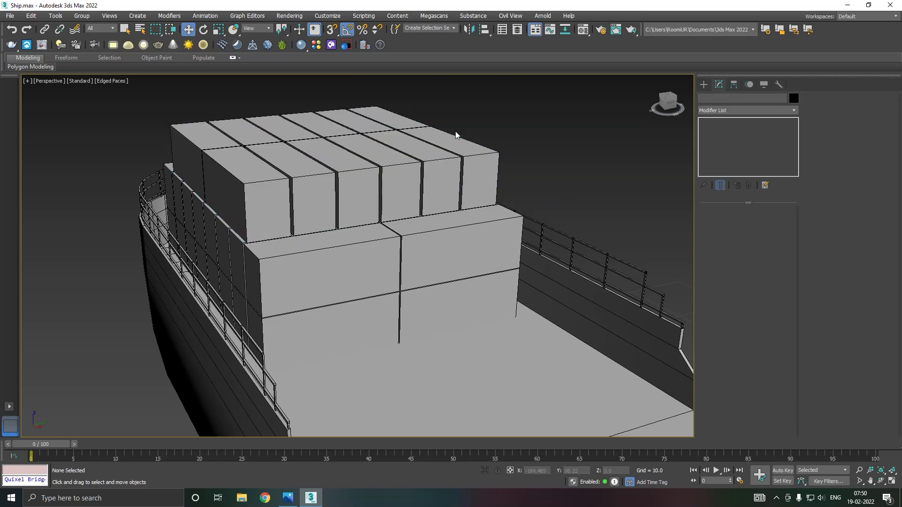
Select the four exposed boxes at the front end of the aft stack and copy them along X onto the forward deck.
click(402, 168)
alt+middle_drag(402, 168, 494, 169)
scroll(304, 210, down, 4)
alt+middle_drag(402, 207, 331, 240)
middle_drag(400, 248, 297, 229)
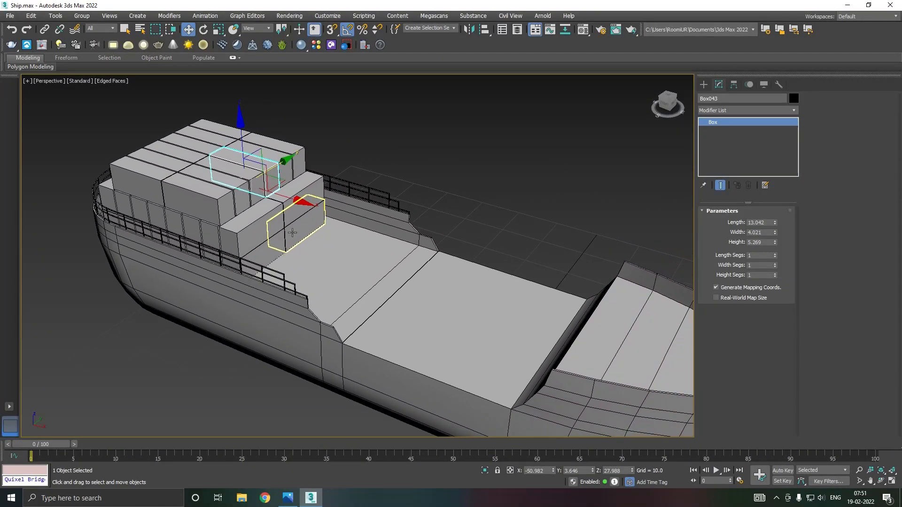
click(276, 241)
ctrl+click(302, 234)
ctrl+click(300, 211)
ctrl+click(273, 223)
mouse_move(310, 235)
mouse_down()
mouse_move(388, 252)
mouse_move(311, 224)
mouse_move(470, 267)
mouse_move(461, 264)
mouse_up()
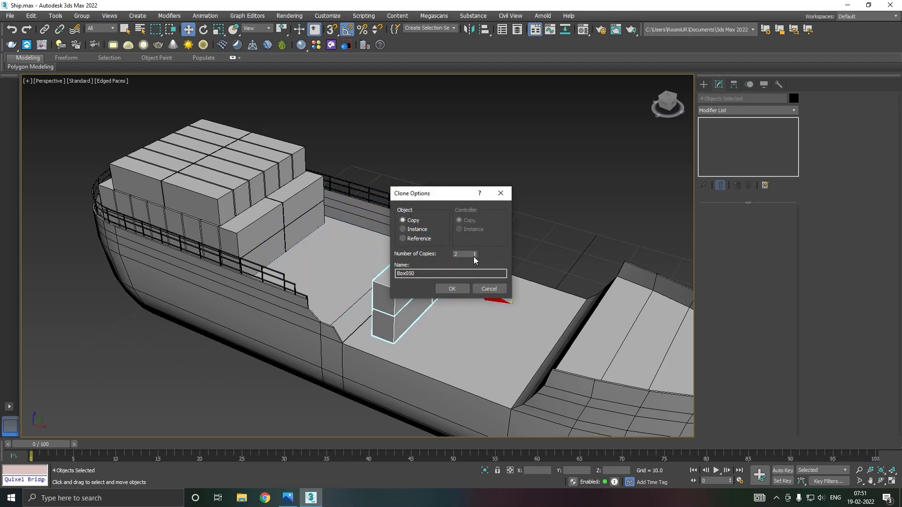
click(463, 287)
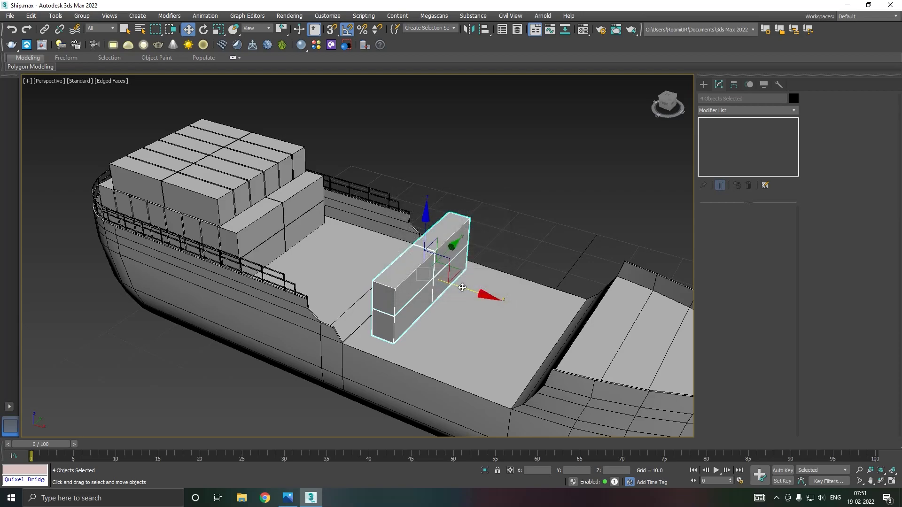
Clone the four-box row on the forward deck along X with a small gap, making 4 copies.
shift+drag(462, 288, 484, 291)
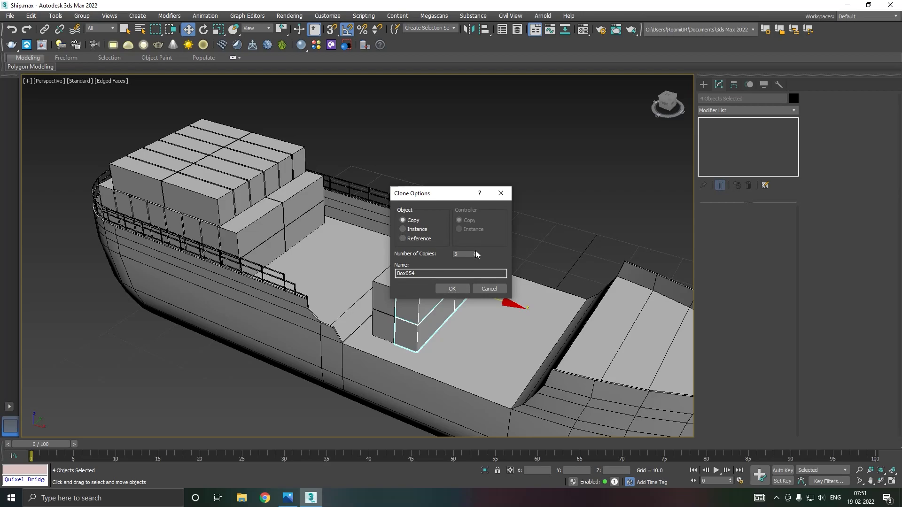
click(452, 288)
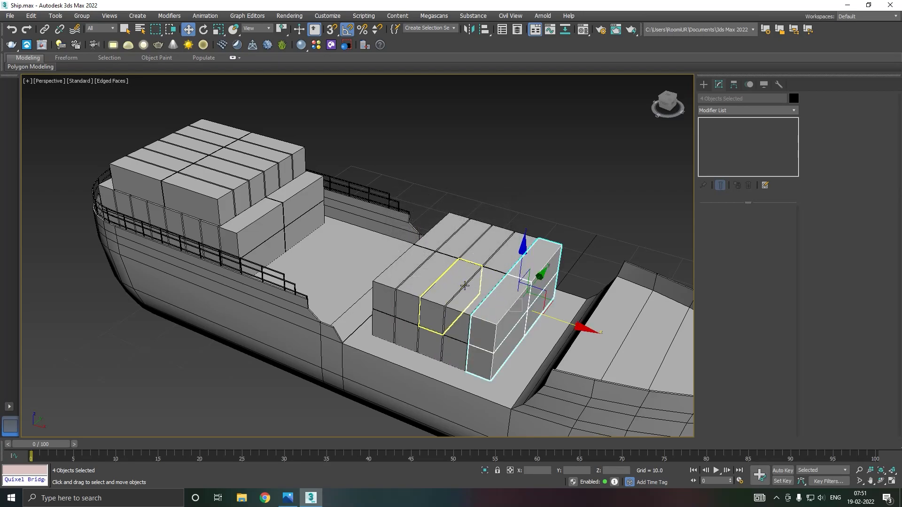
mouse_move(515, 298)
alt+middle_down()
mouse_move(527, 281)
mouse_move(518, 284)
alt+middle_up()
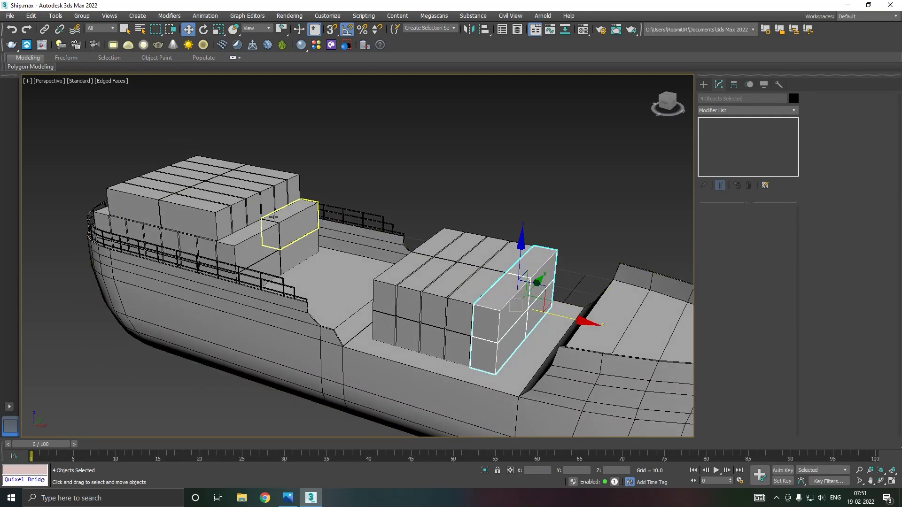
Select the six near-side boxes on the aft stack's top layer and copy them along X onto the forward stack.
click(207, 212)
ctrl+click(249, 195)
ctrl+click(257, 193)
ctrl+click(264, 190)
ctrl+click(280, 187)
ctrl+click(292, 183)
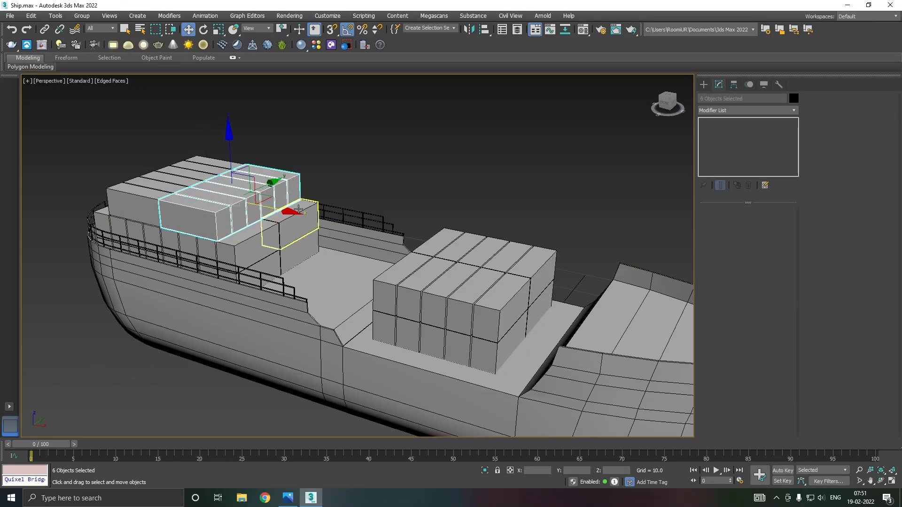
mouse_move(278, 212)
mouse_down()
mouse_move(409, 198)
mouse_move(524, 223)
mouse_up()
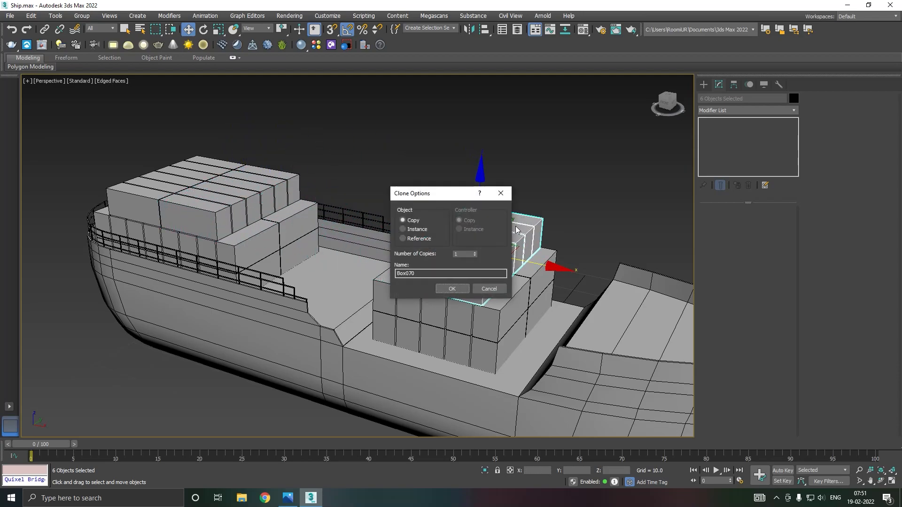
click(455, 290)
mouse_move(425, 269)
alt+middle_down()
mouse_move(463, 247)
mouse_move(506, 270)
mouse_move(474, 265)
mouse_move(489, 268)
alt+middle_up()
scroll(489, 268, down, 8)
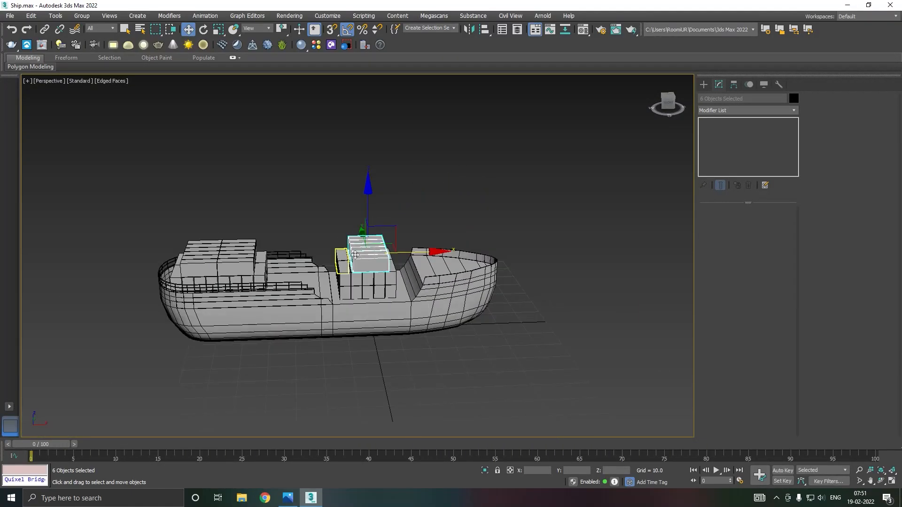
alt+middle_drag(389, 255, 381, 251)
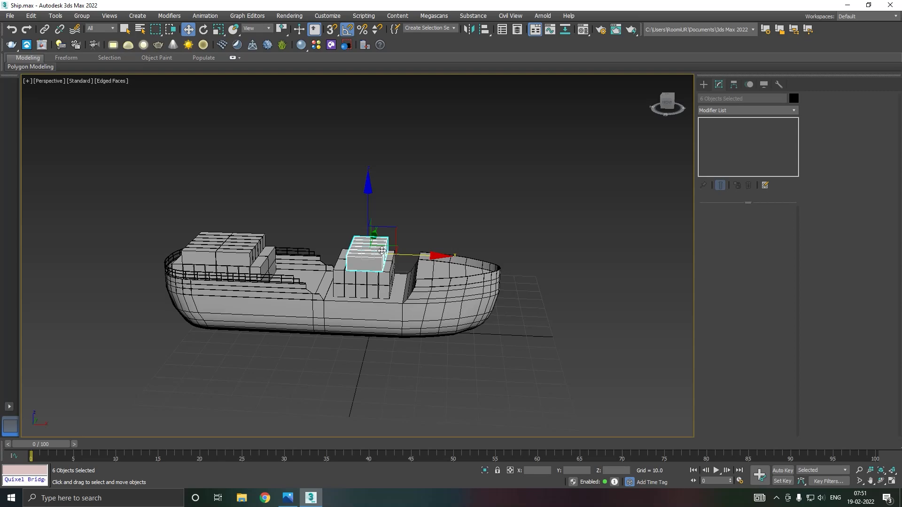
Select the ship's hull and show it in the Top view.
click(439, 230)
click(411, 304)
alt+middle_drag(414, 301, 390, 293)
scroll(396, 291, up, 2)
scroll(395, 292, up, 2)
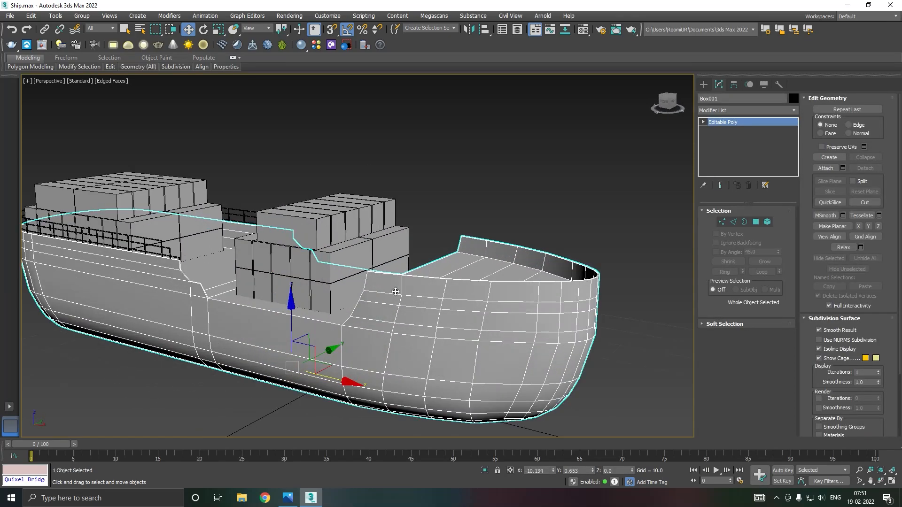
key(t)
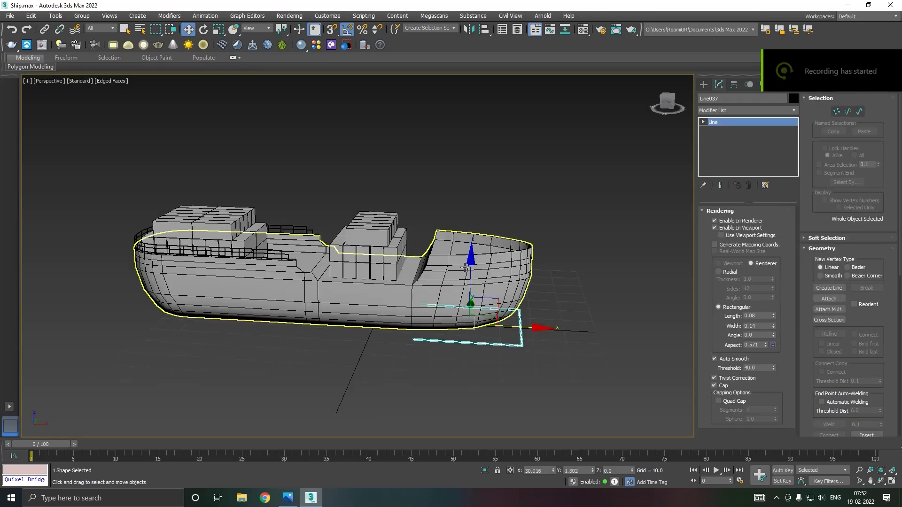
Raise the U-shaped rail line along Z to the bow rim and open its vertices for editing in the Top view.
drag(454, 269, 460, 182)
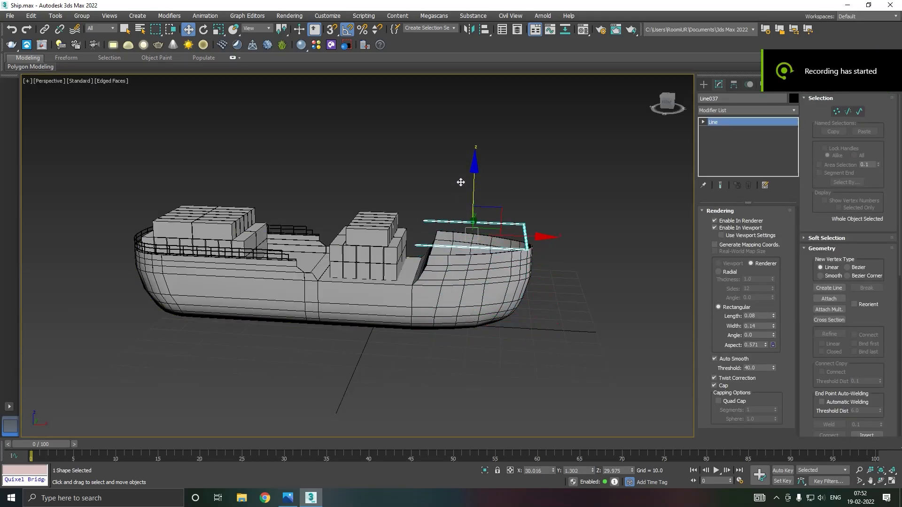
key(t)
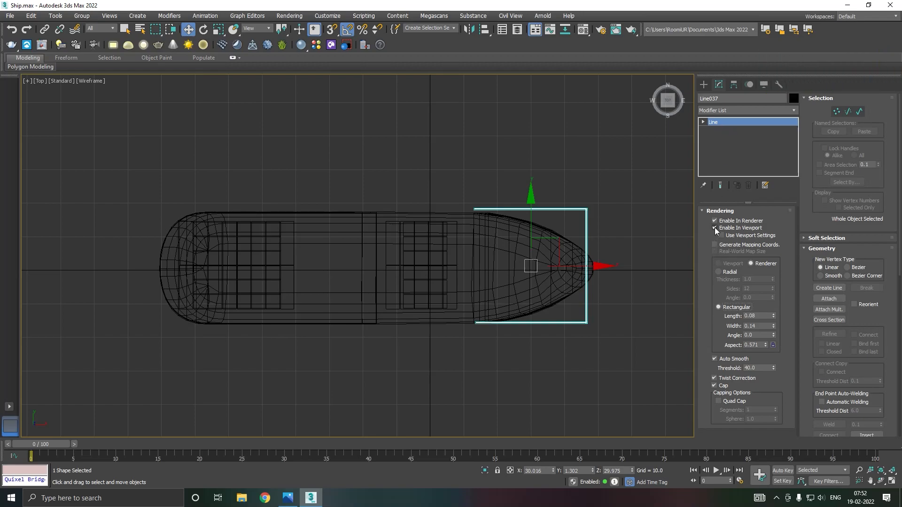
key(1)
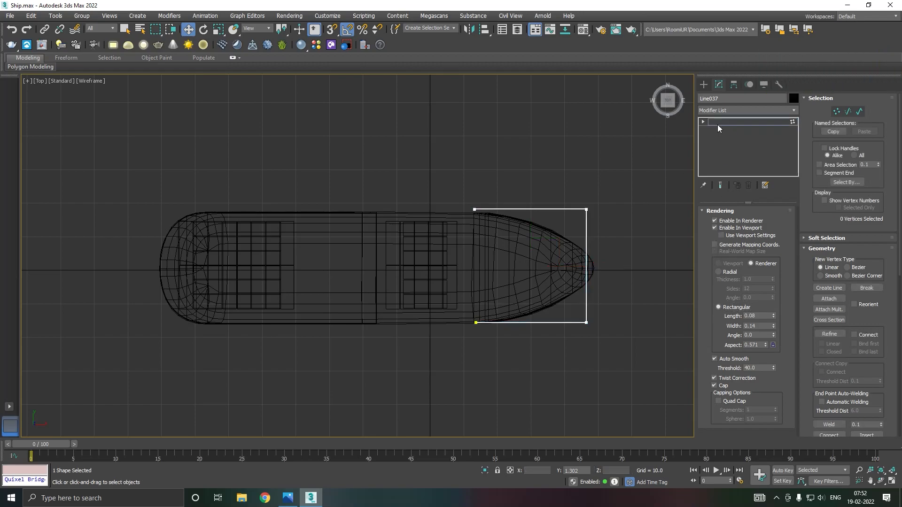
Try a fillet on the rail line's two front corner vertices, then undo it.
drag(572, 191, 640, 382)
scroll(851, 369, down, 2)
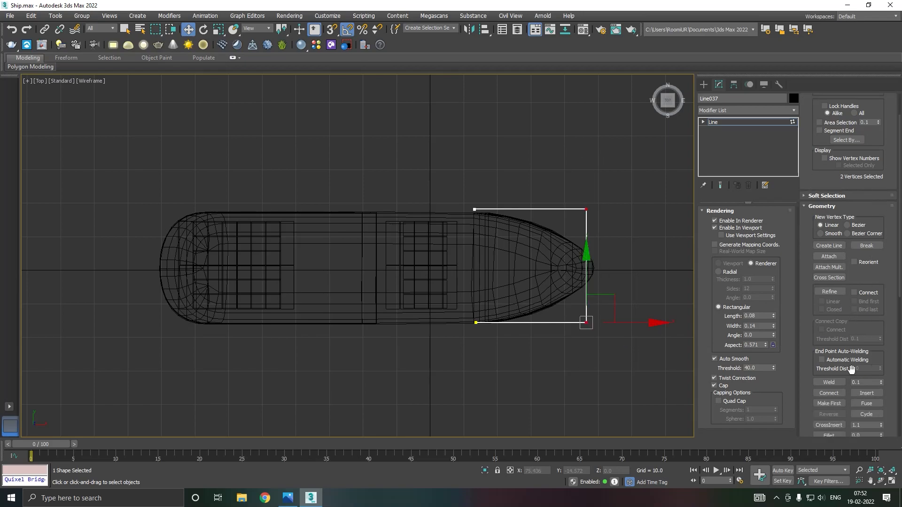
drag(882, 440, 880, 429)
click(11, 29)
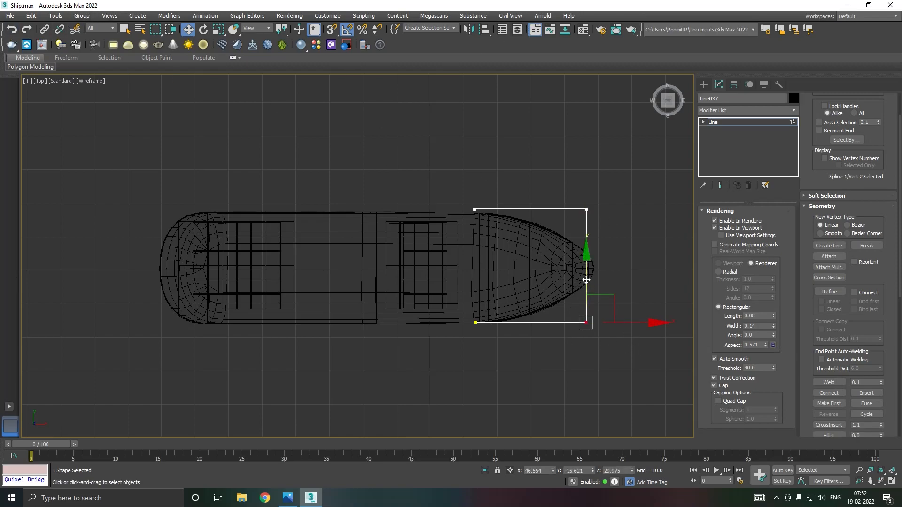
Move the line's two front corner vertices inward along Y to narrow it at the bow tip, and select both.
drag(585, 276, 610, 227)
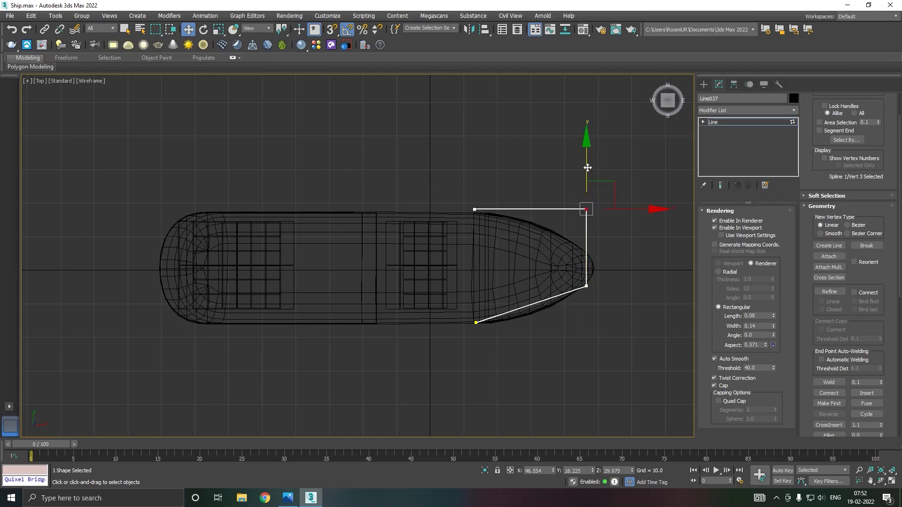
drag(583, 162, 606, 205)
ctrl+drag(567, 300, 603, 277)
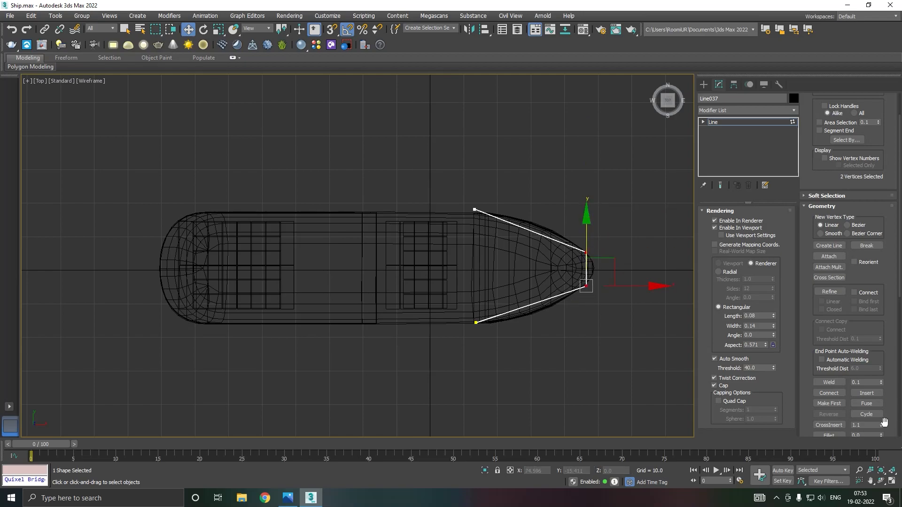
Try rounding the narrowed bow end with a fillet on both vertices, then undo it.
drag(881, 438, 880, 427)
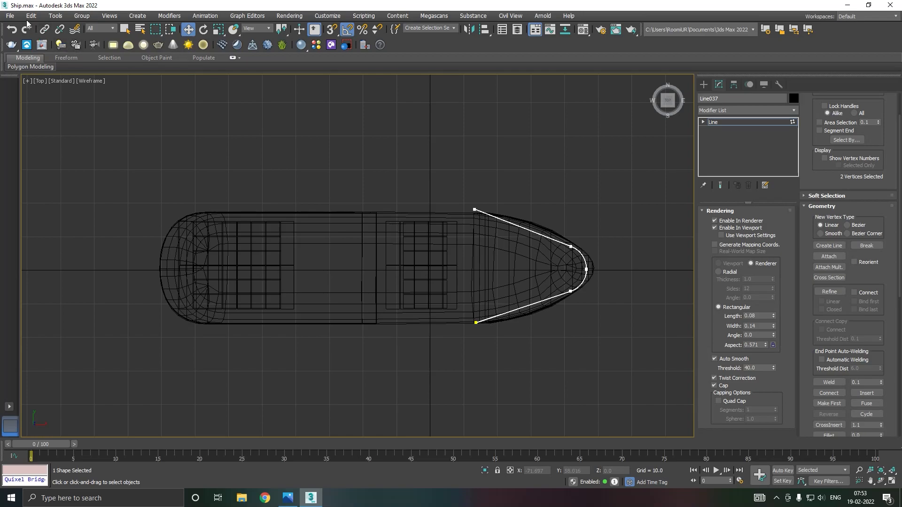
click(12, 29)
Move both front vertices aft along X and spread them outward along Y to meet the hull edge, then select both.
drag(613, 240, 555, 320)
drag(635, 287, 573, 266)
drag(551, 212, 551, 190)
click(551, 284)
drag(556, 236, 558, 257)
drag(574, 210, 539, 341)
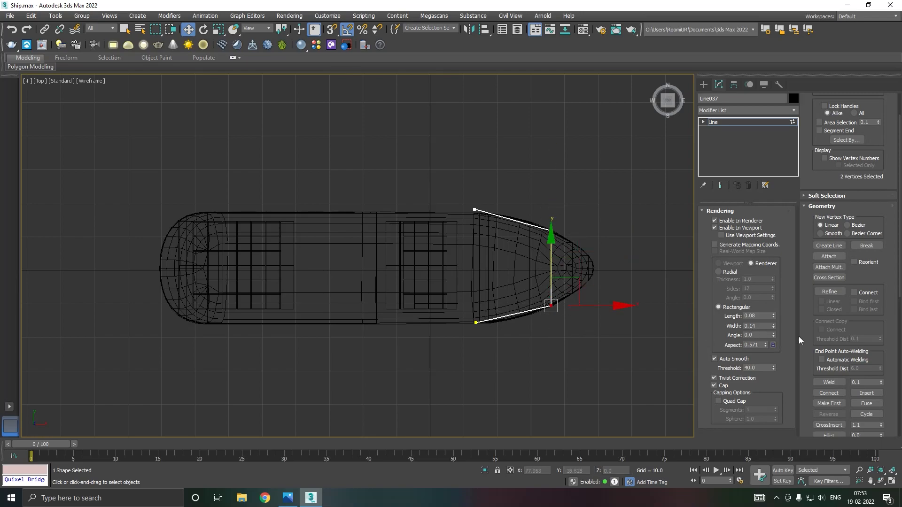
Try a fillet on the two spread vertices, then undo it together with the preceding vertex moves.
mouse_move(881, 434)
mouse_down()
mouse_move(880, 424)
mouse_move(883, 432)
mouse_up()
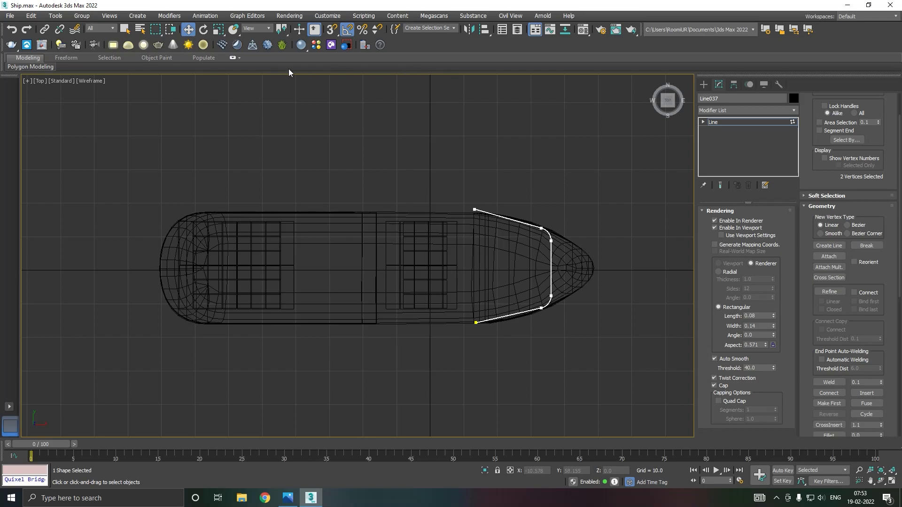
click(13, 30)
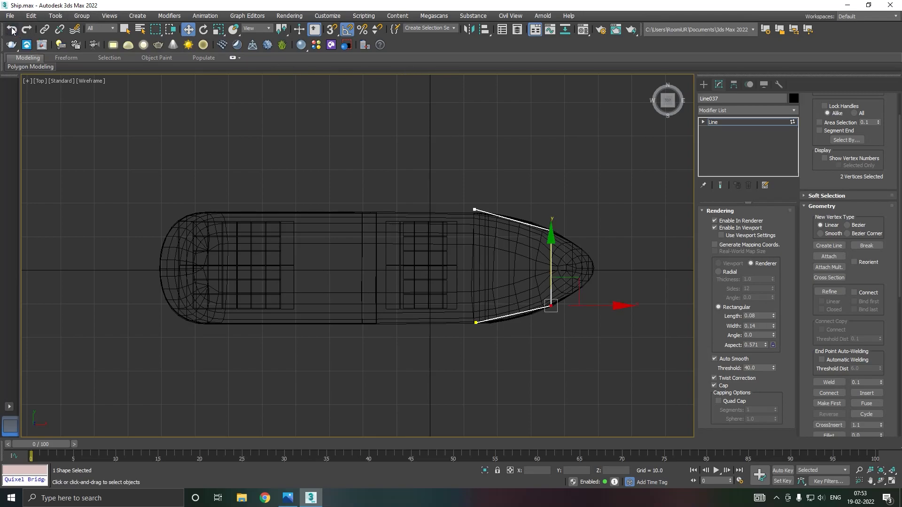
click(12, 29)
click(12, 30)
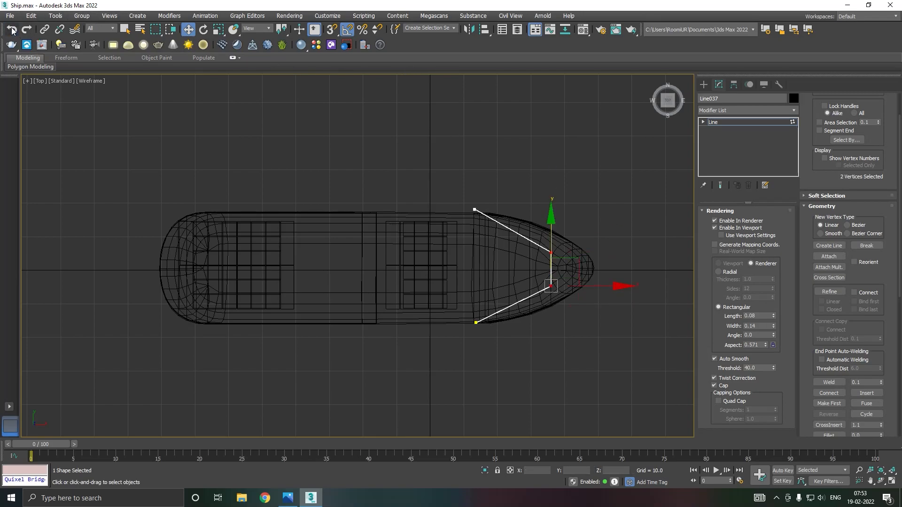
click(12, 30)
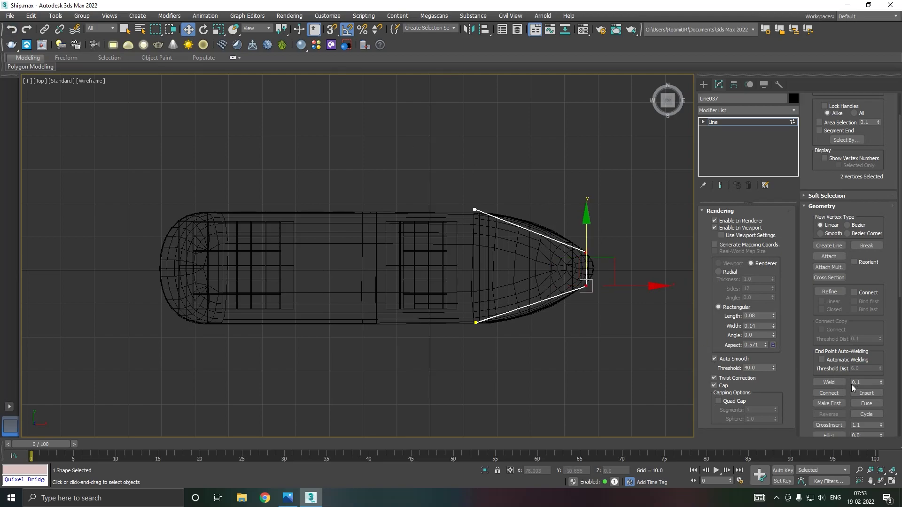
Fillet the two front vertices of the rail line into a rounded bow end.
scroll(853, 387, down, 1)
drag(882, 409, 881, 399)
Bend the rail line's segment behind the rounded end on the negative Y side so that it follows the hull's curve.
scroll(567, 290, up, 2)
click(573, 292)
drag(574, 259, 569, 266)
drag(530, 310, 527, 326)
click(641, 242)
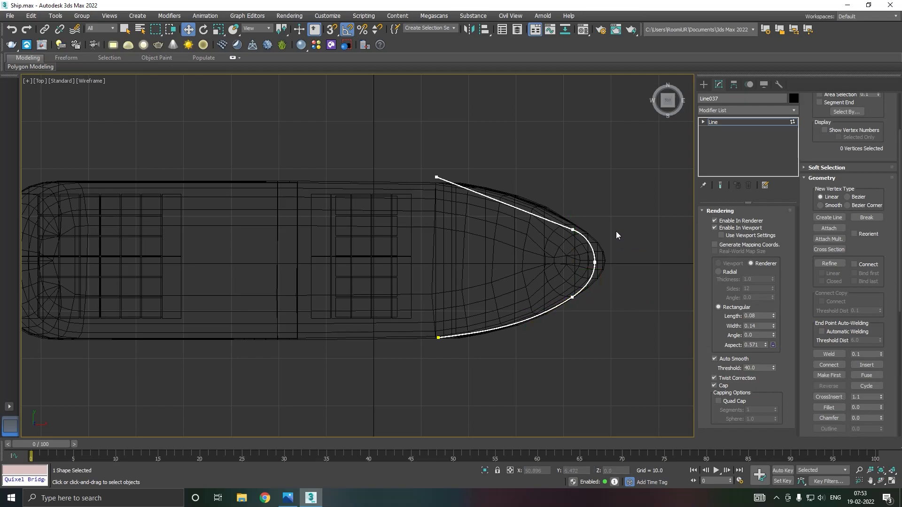
Bend the rail line's segment behind the rounded end on the positive Y side so that it follows the hull's curve.
click(572, 230)
drag(573, 191, 571, 186)
drag(526, 208, 524, 198)
click(650, 237)
Nudge the rounded bow vertices along X to match the hull and move the positive Y end vertex inward to the hull edge.
drag(583, 313, 556, 334)
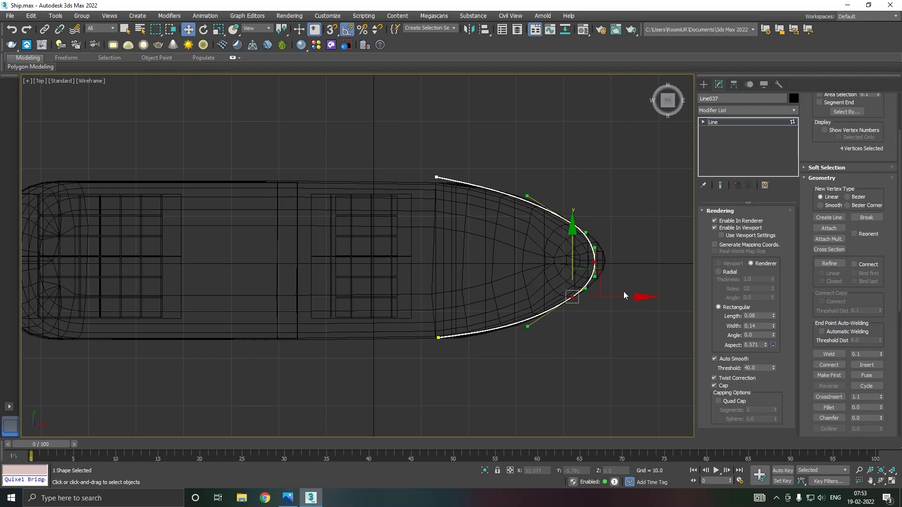
mouse_move(622, 295)
mouse_down()
mouse_move(631, 289)
mouse_move(583, 296)
mouse_move(619, 296)
mouse_up()
click(580, 224)
drag(624, 223, 620, 223)
drag(593, 267, 636, 260)
click(436, 177)
drag(436, 138, 439, 147)
Move the rail line's two aft end vertices forward along X to line up with the raised bow edge's aft corner.
key(p)
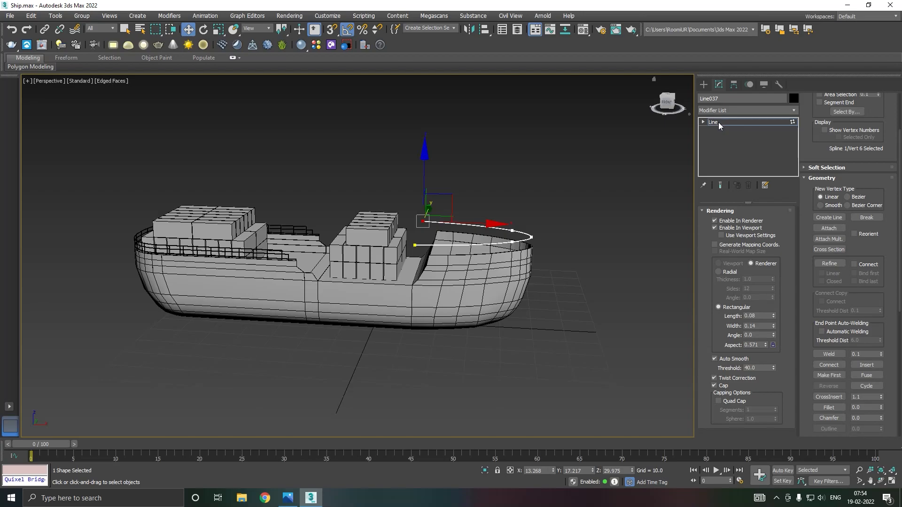
key(f)
scroll(172, 246, down, 5)
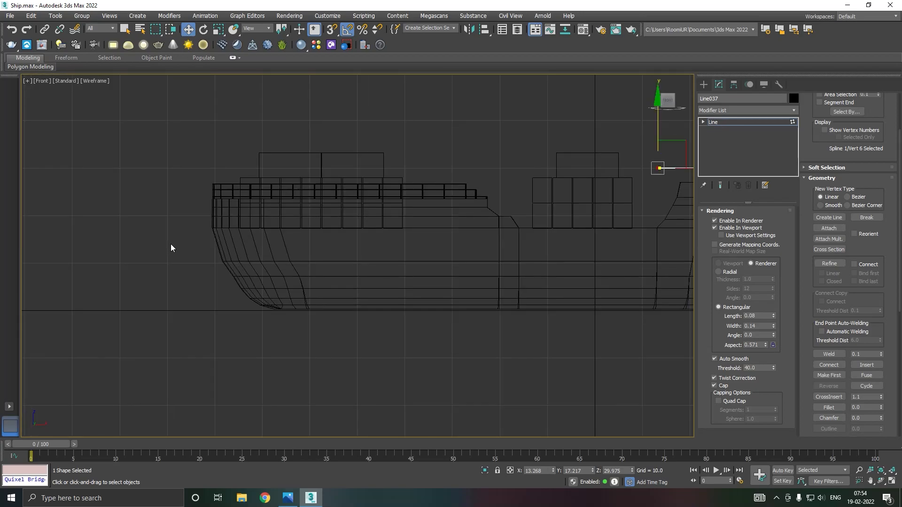
scroll(360, 215, up, 8)
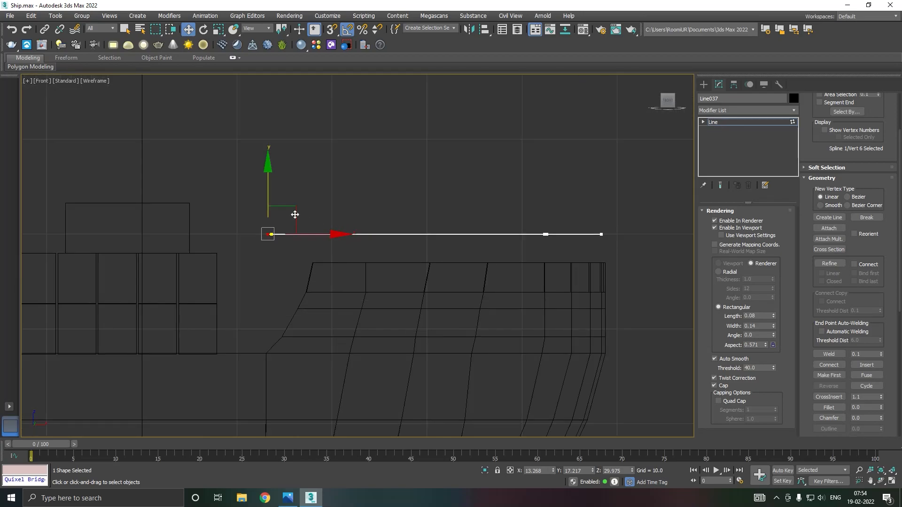
drag(307, 262, 309, 259)
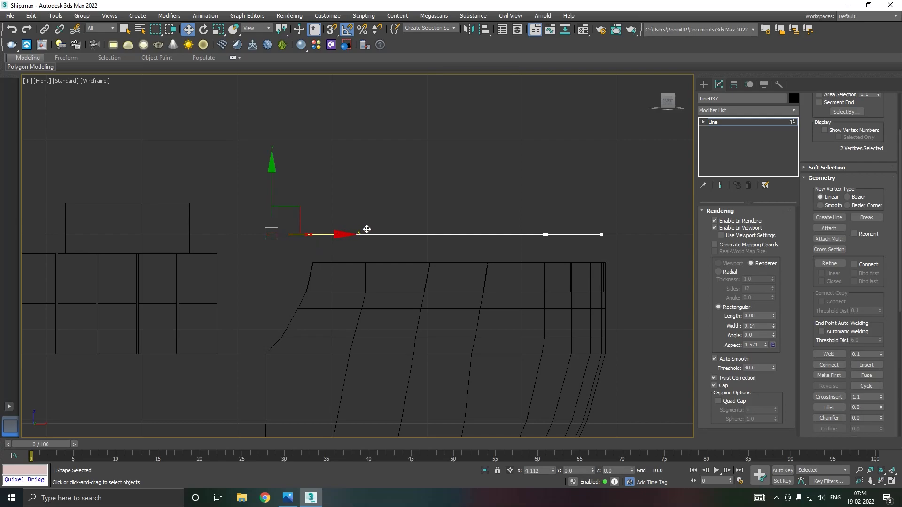
drag(372, 228, 528, 230)
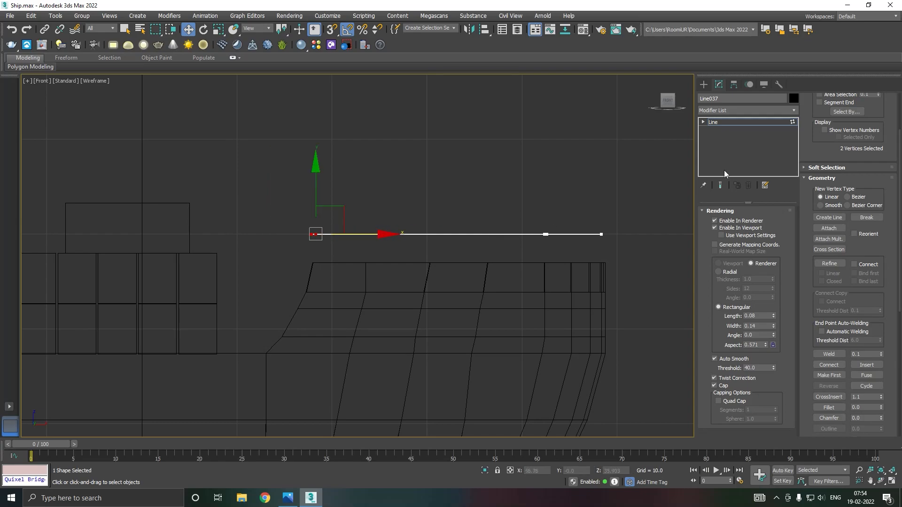
Shift the four rail vertices behind the bow tip slightly forward along X.
drag(495, 280, 493, 281)
click(601, 234)
click(611, 234)
drag(572, 210, 542, 260)
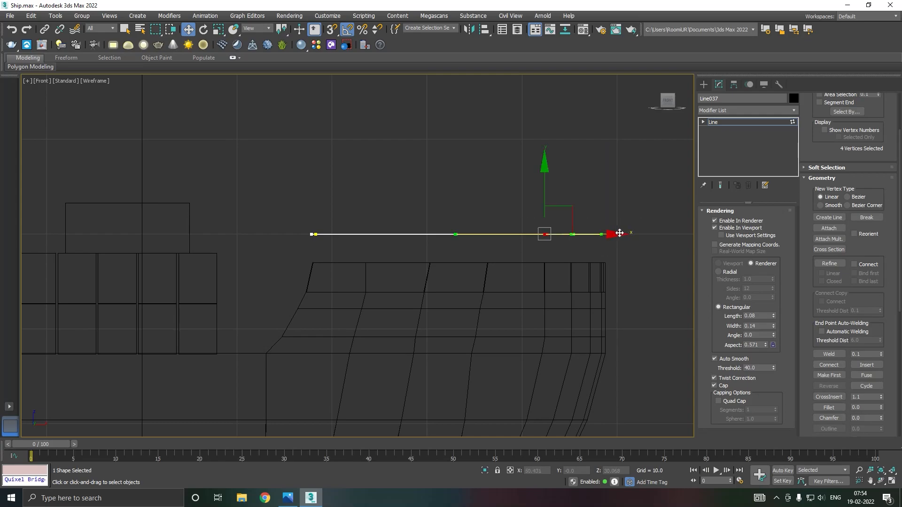
drag(621, 234, 624, 234)
Lower the whole rail line in the front view so that it sits closer above the bow's upper edge.
click(718, 123)
drag(428, 188, 431, 196)
key(p)
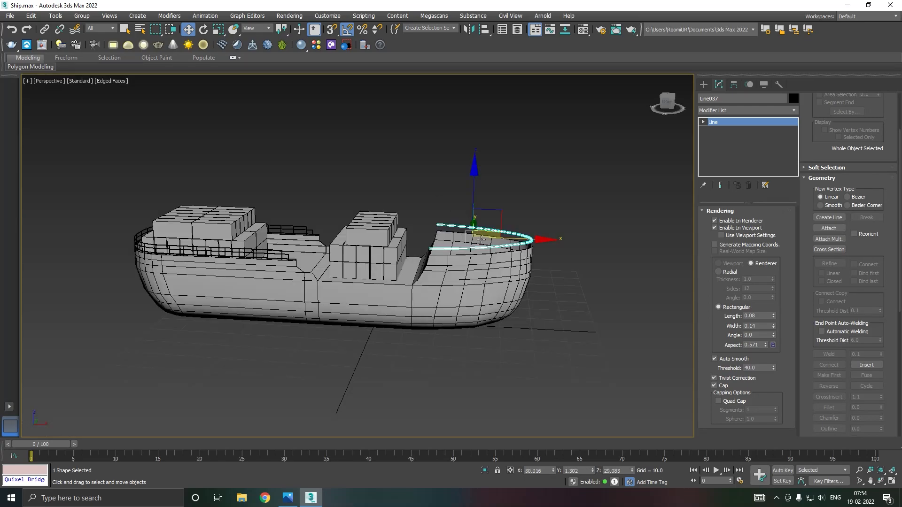
scroll(457, 251, up, 4)
scroll(455, 247, up, 4)
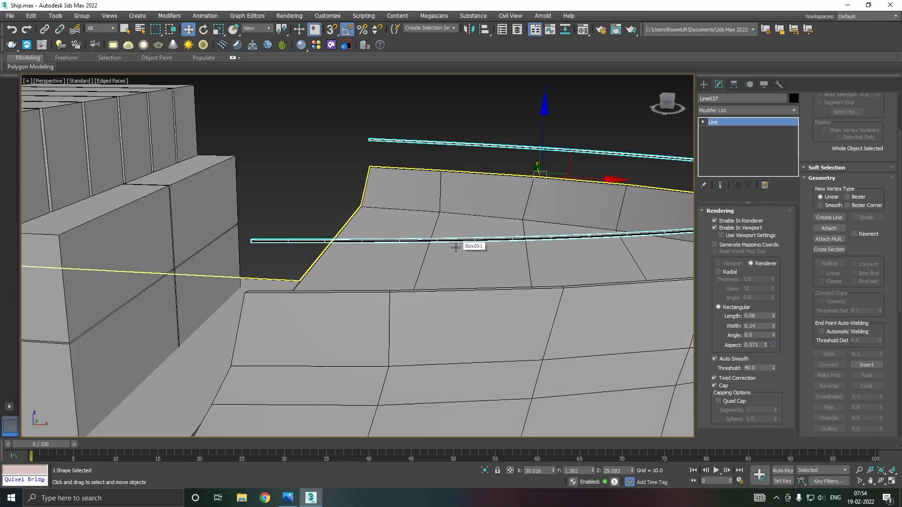
Assign the 01 - Default material to the curved bow rail.
key(m)
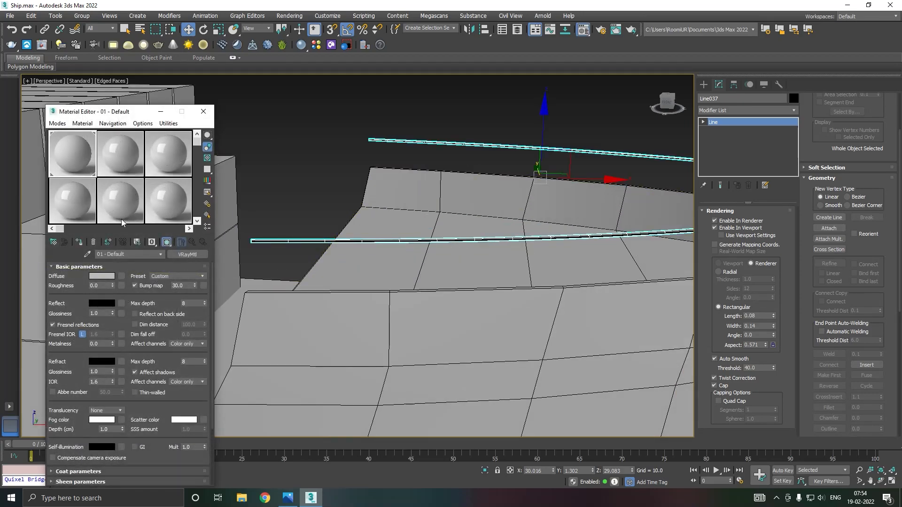
click(79, 242)
click(203, 111)
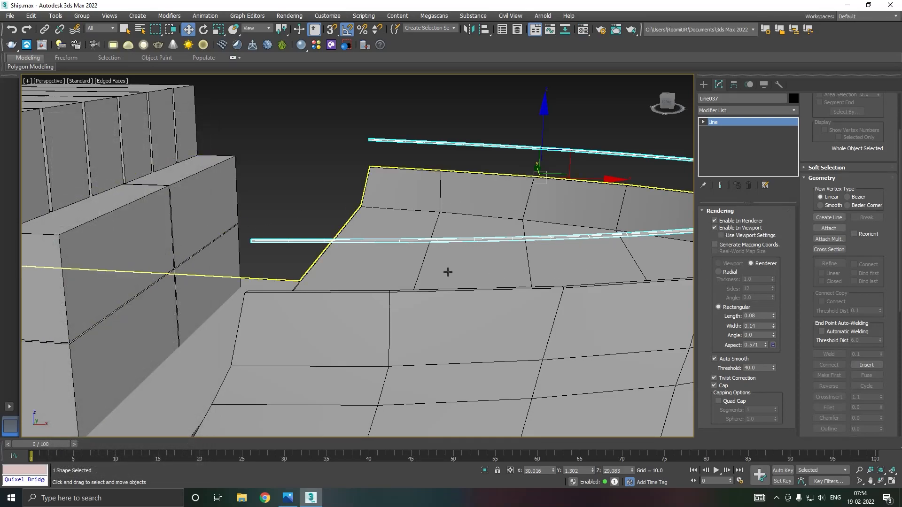
Draw a short vertical line as a rail post from the bow's upper edge to the rail near its aft end.
key(f)
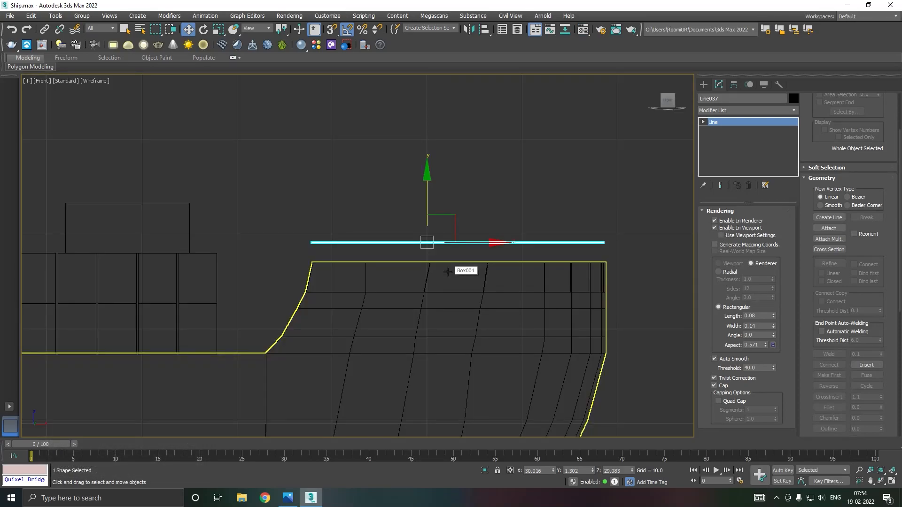
click(703, 84)
click(722, 159)
scroll(312, 251, up, 3)
click(318, 272)
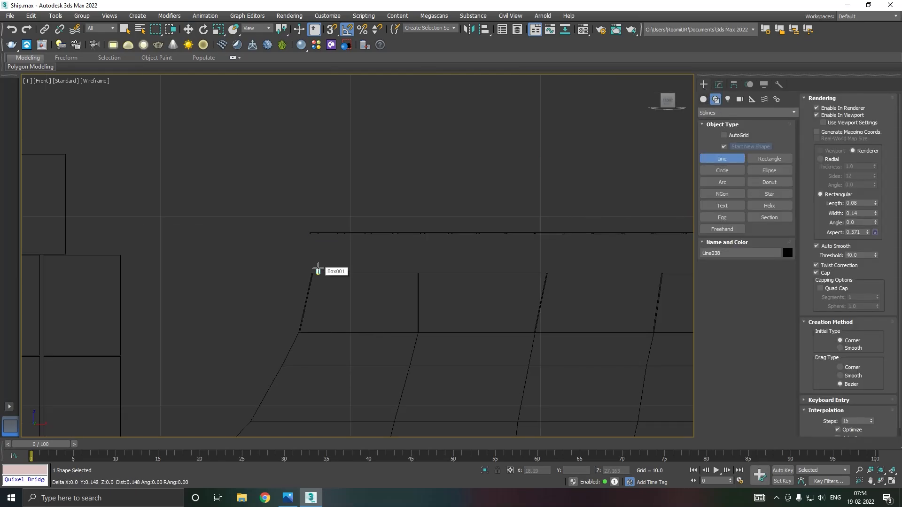
click(317, 233)
right_click(358, 208)
right_click(352, 204)
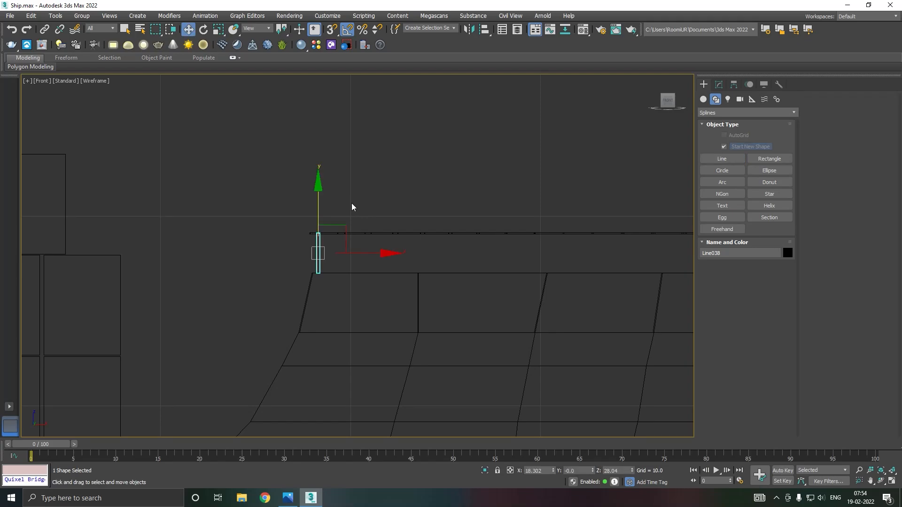
Assign the 01 - Default material to the new rail post.
key(p)
key(m)
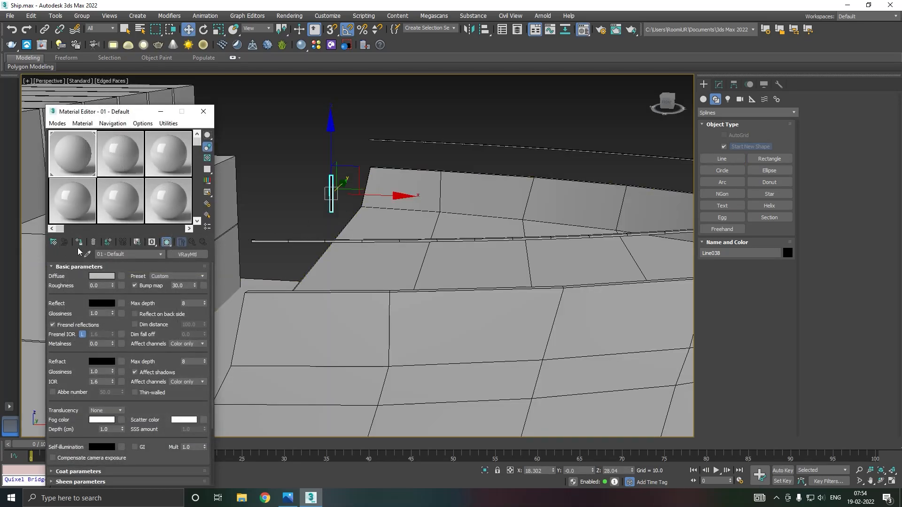
key(m)
Position the post under the aft end of the bow rail on the negative Y side, standing on the hull edge.
drag(346, 179, 270, 249)
alt+middle_drag(288, 249, 247, 270)
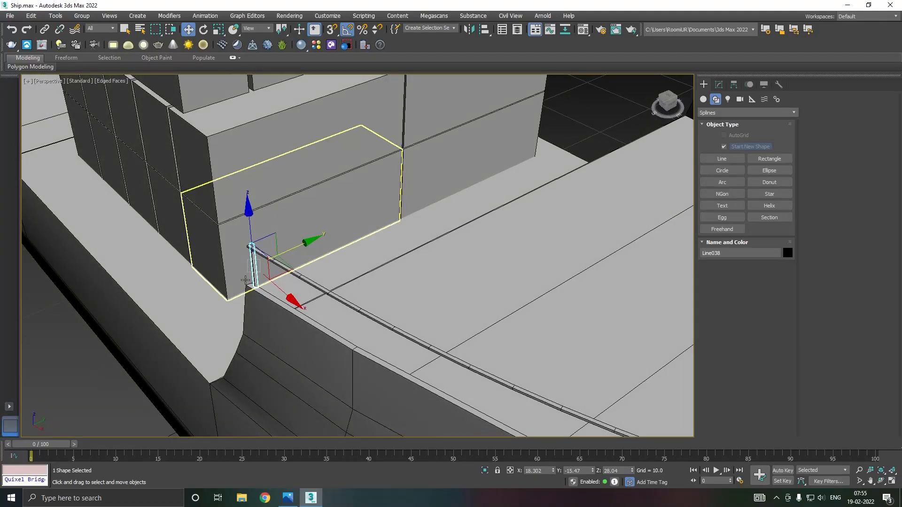
scroll(245, 279, up, 5)
drag(336, 181, 328, 186)
scroll(291, 187, down, 2)
alt+middle_drag(291, 187, 317, 180)
drag(317, 180, 333, 173)
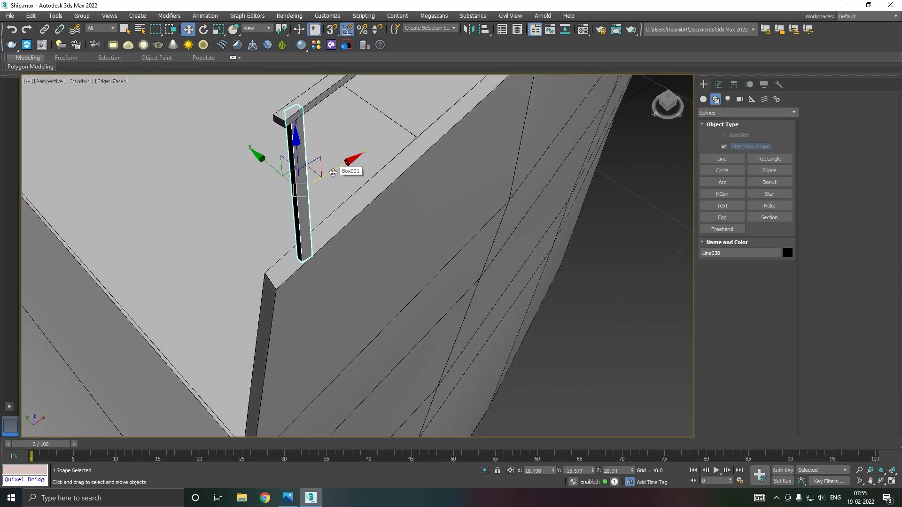
Move the post outward along Y so that it stands clear of the hull on the negative Y side.
scroll(284, 173, down, 3)
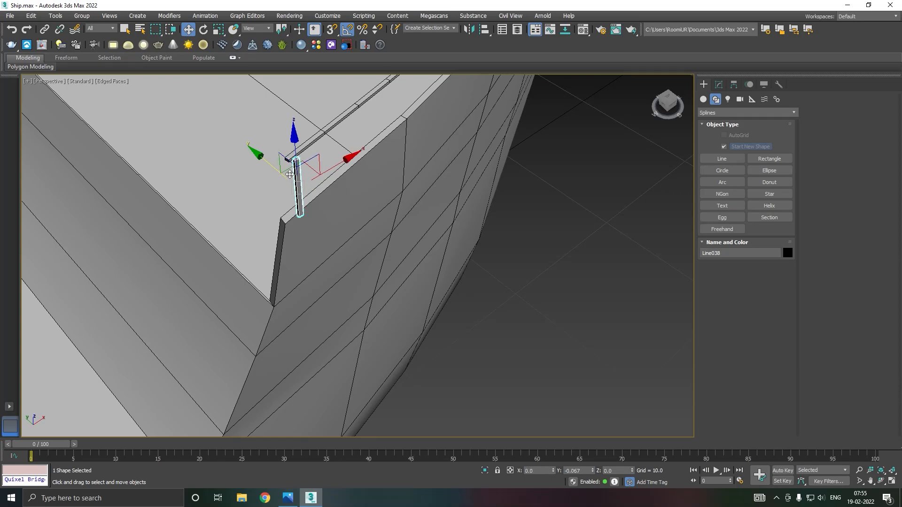
drag(257, 151, 415, 216)
scroll(400, 253, down, 4)
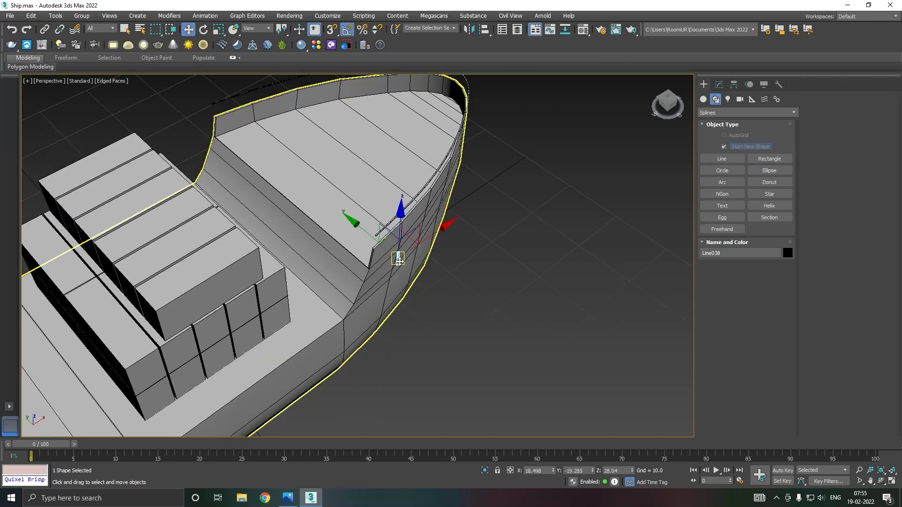
alt+middle_drag(465, 246, 441, 200)
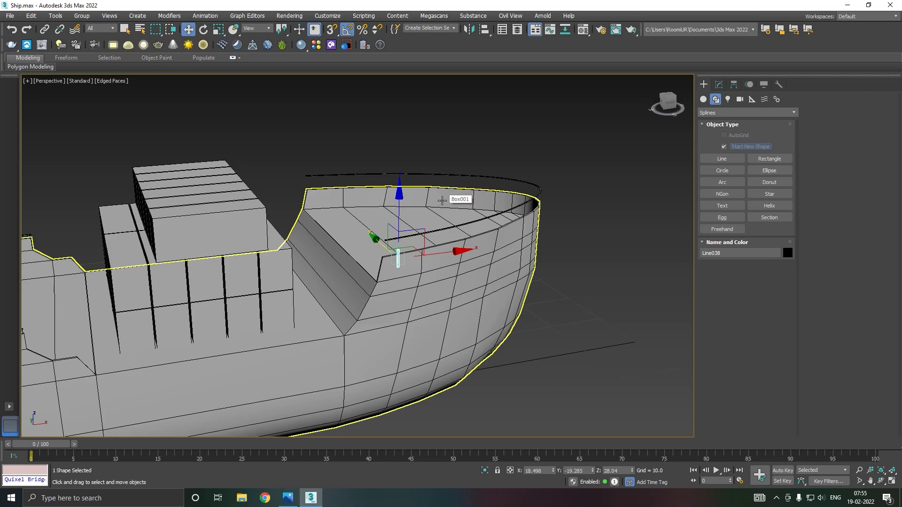
Distribute 17 copies of the post evenly along the curved bow rail with the Spacing Tool.
key(shift+i)
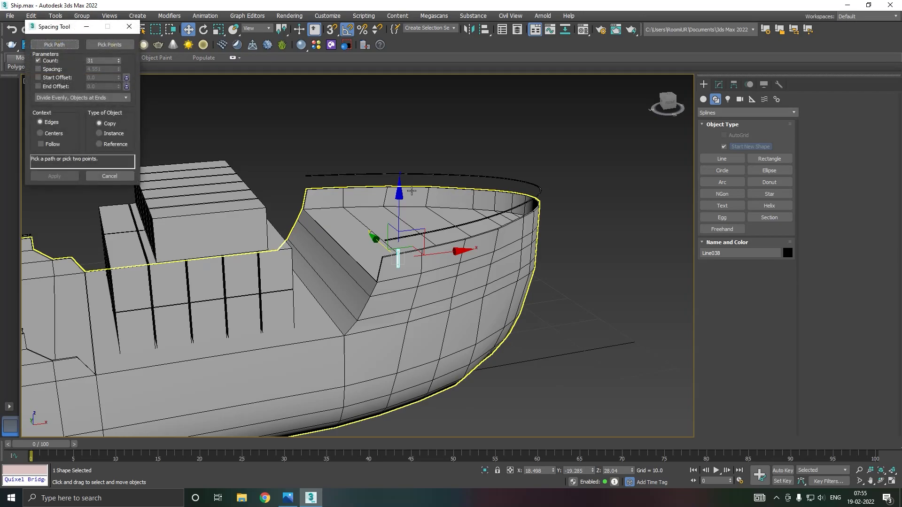
click(54, 44)
click(333, 175)
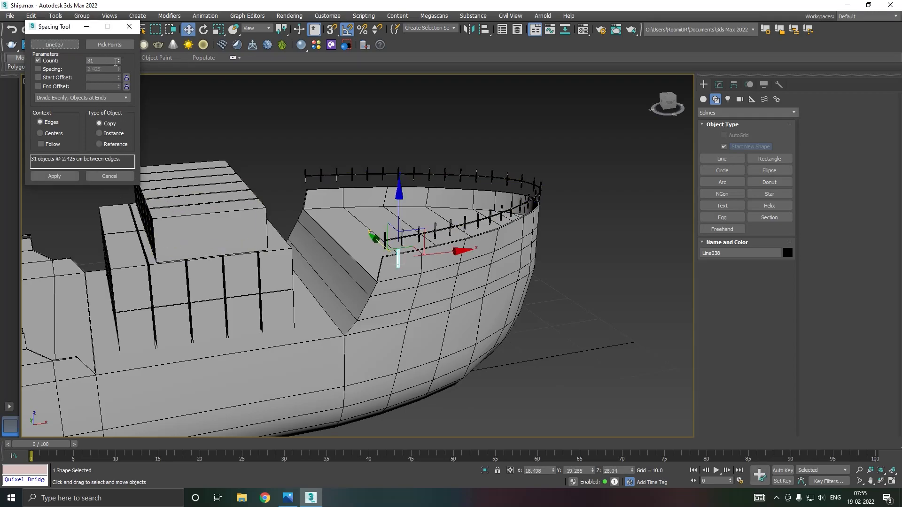
click(118, 63)
click(118, 63)
click(119, 63)
click(119, 63)
click(118, 63)
click(118, 63)
click(118, 63)
click(118, 63)
click(118, 63)
click(119, 63)
click(118, 63)
click(118, 63)
click(119, 63)
click(118, 63)
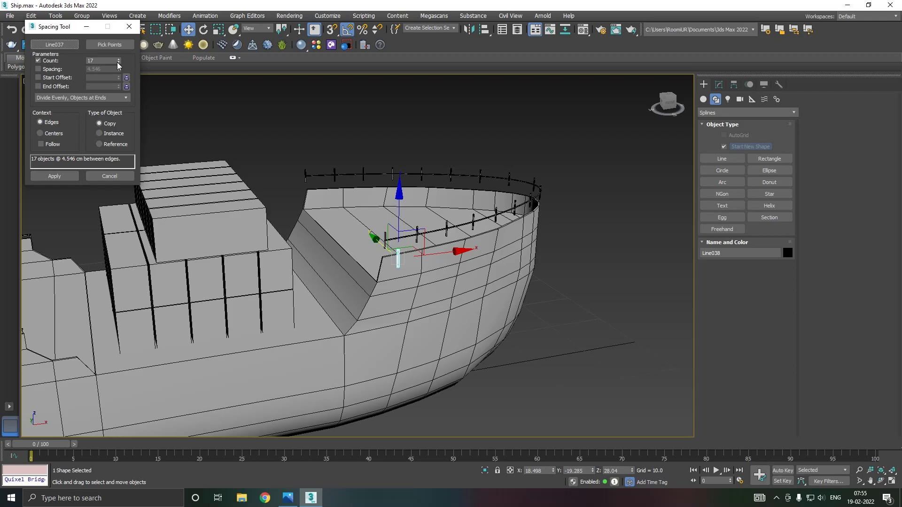
click(56, 176)
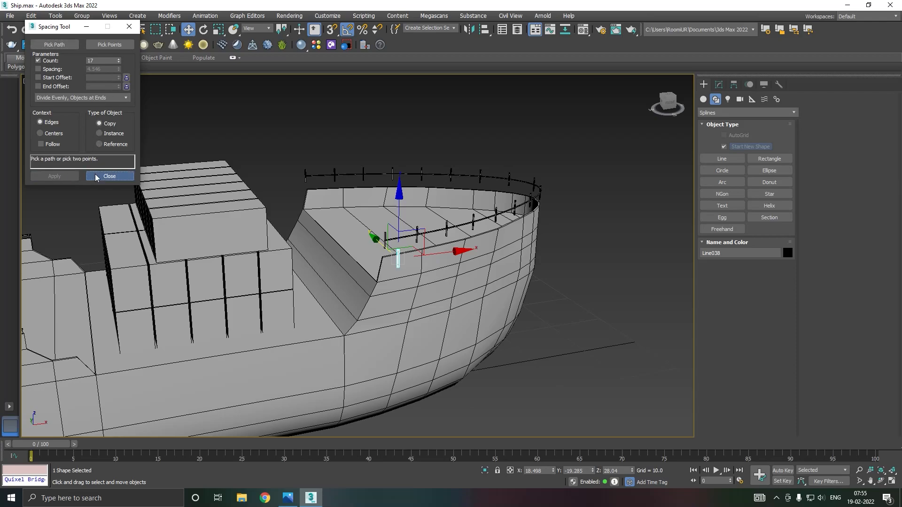
click(109, 176)
Move the original post aft along X, away from the row of copied posts.
key(f)
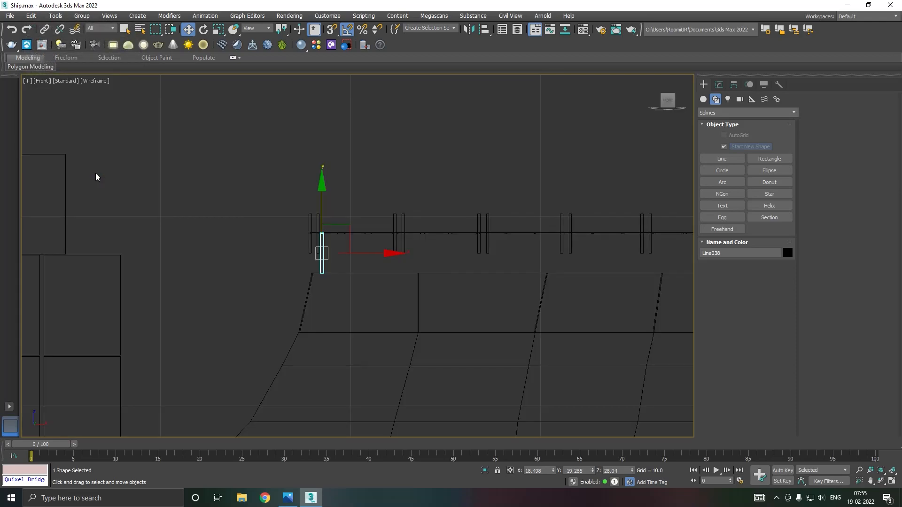
scroll(291, 240, down, 5)
drag(322, 244, 289, 244)
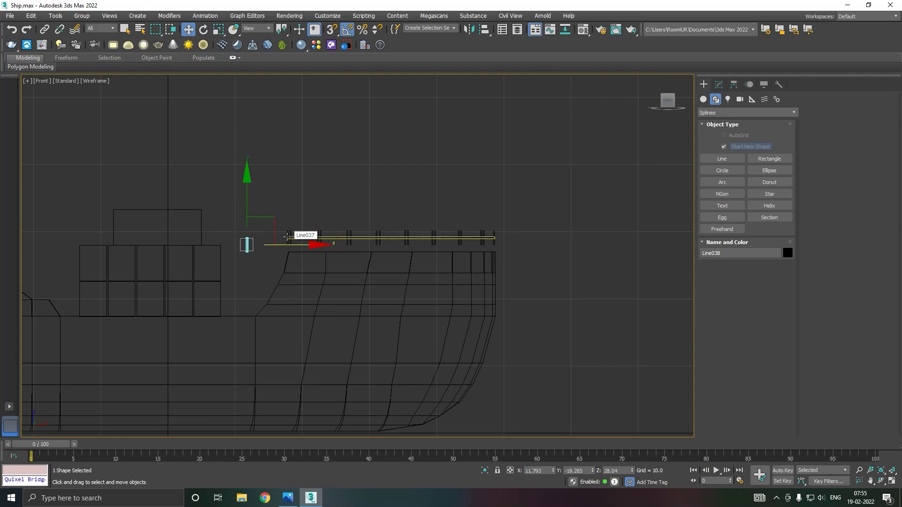
Select the 17 copied posts and lower them so that they stand between the rail and the bow's upper edge.
scroll(292, 231, up, 4)
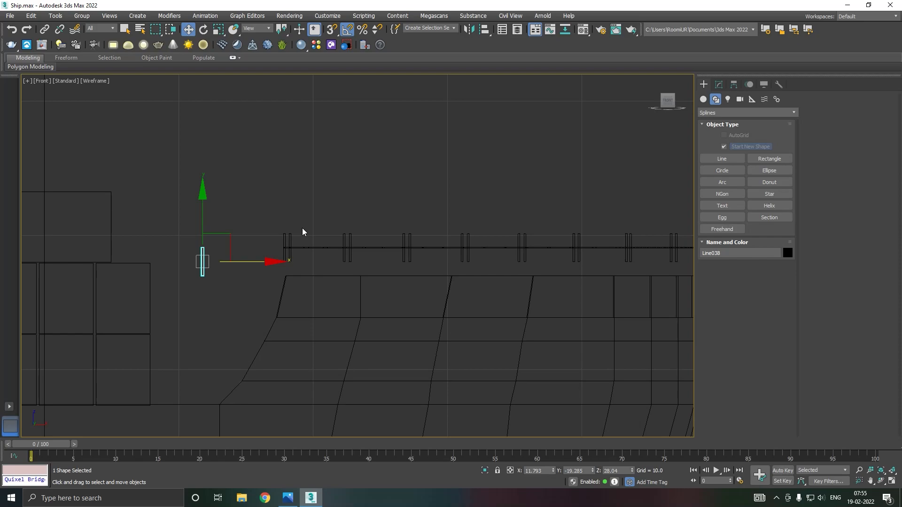
middle_drag(328, 227, 226, 234)
drag(178, 233, 665, 252)
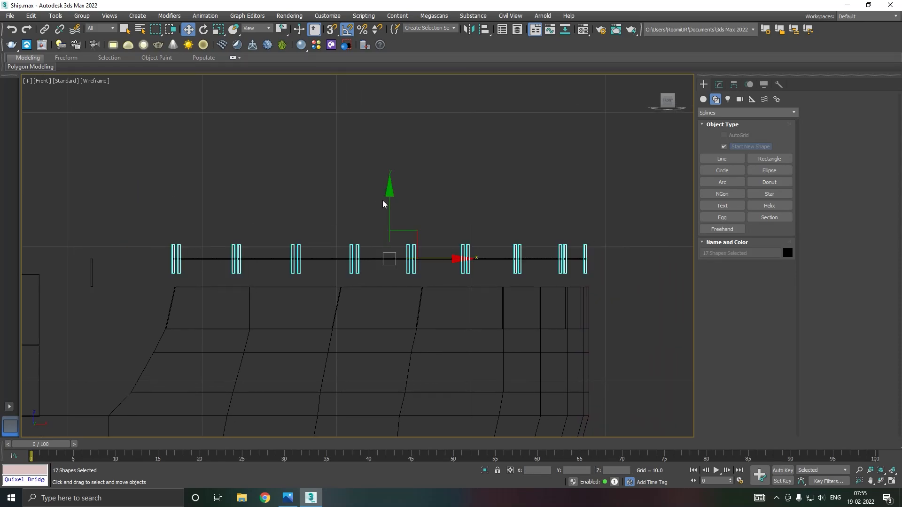
drag(390, 202, 395, 221)
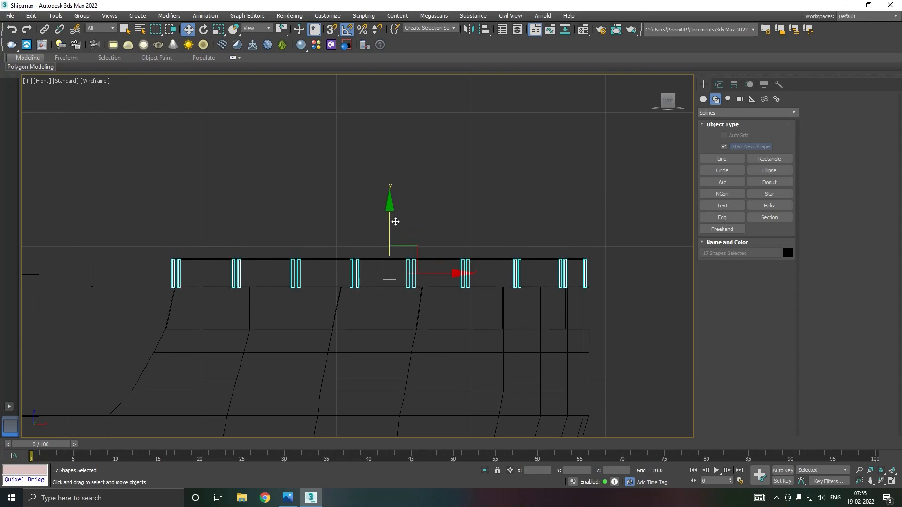
key(p)
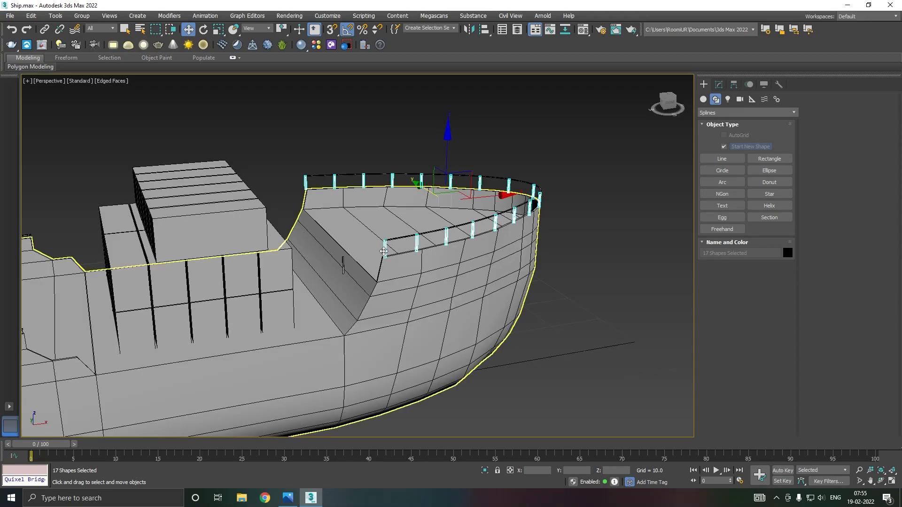
scroll(379, 250, up, 10)
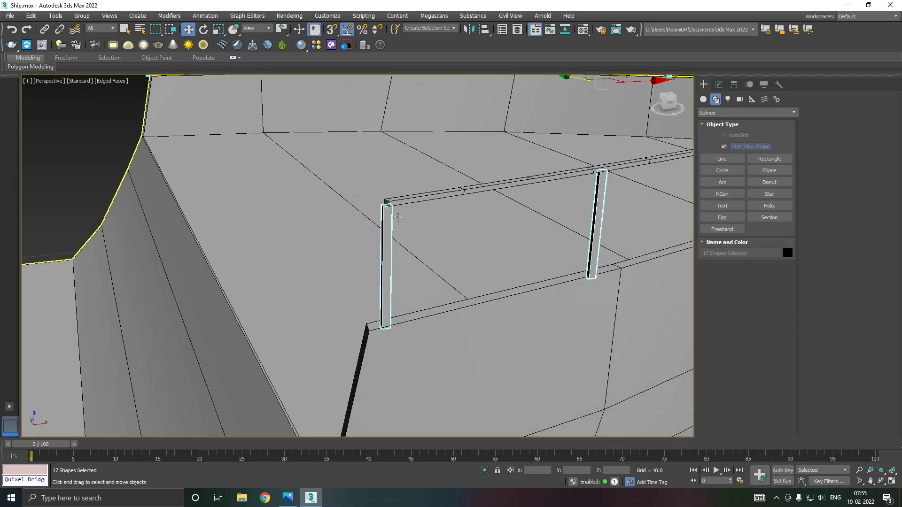
scroll(395, 222, down, 4)
Move the bow rail's two aft end vertices slightly aft along X so that the rail extends past the end posts.
click(406, 199)
scroll(406, 201, down, 6)
key(f)
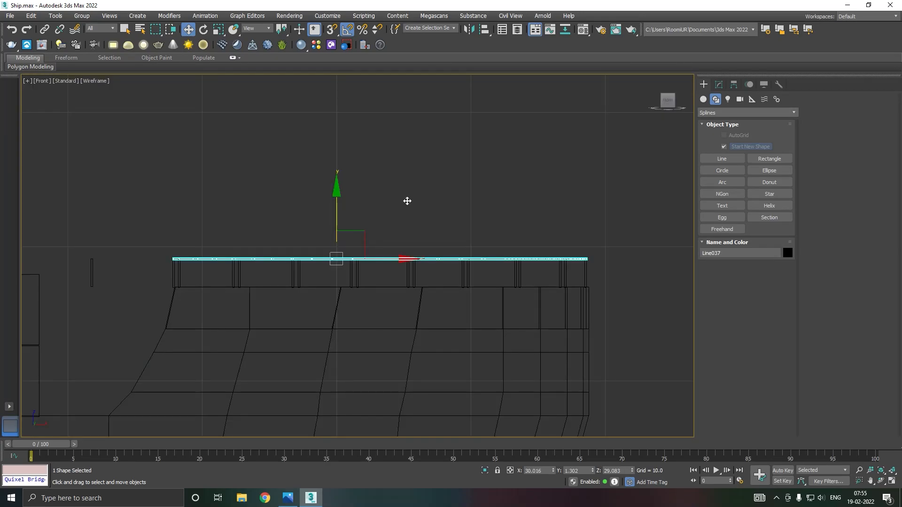
click(717, 88)
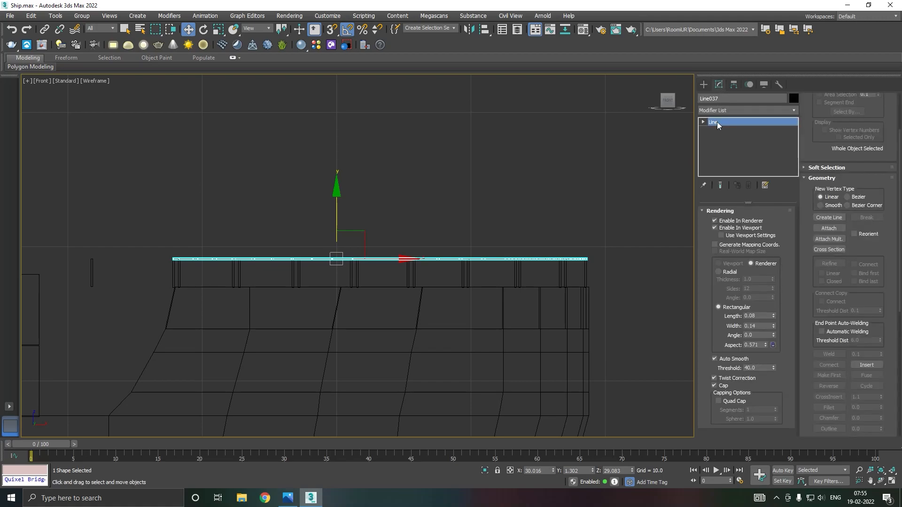
key(1)
drag(182, 256, 199, 278)
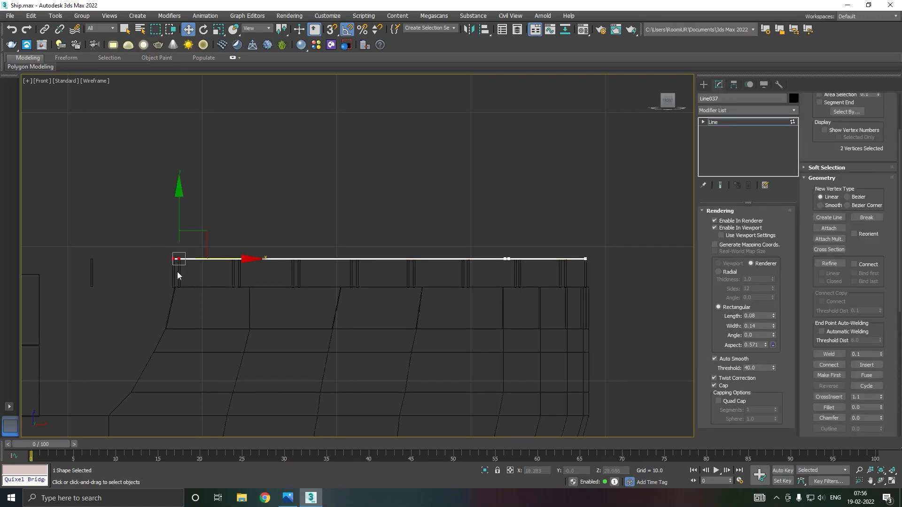
scroll(169, 268, up, 5)
drag(228, 242, 222, 241)
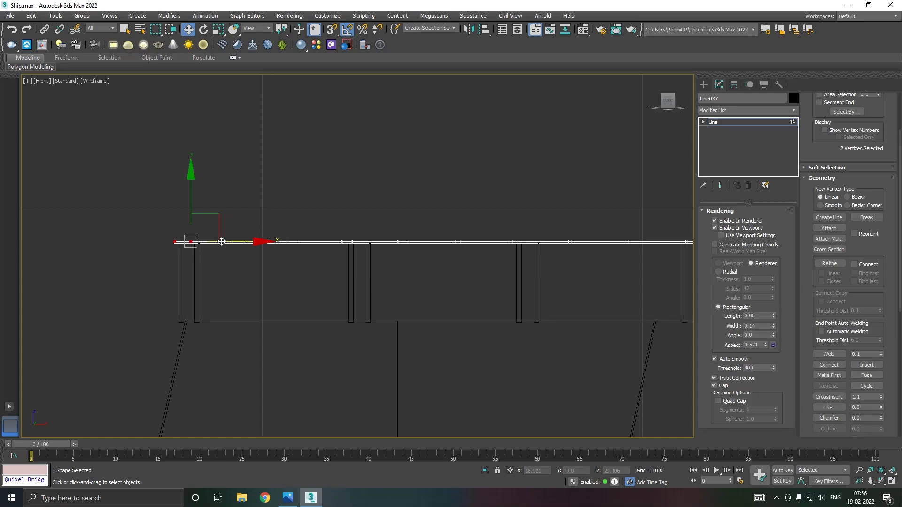
Finish editing the rail's vertices and move the far-side aft end post inward so that it stands over the bow's upper edge.
key(p)
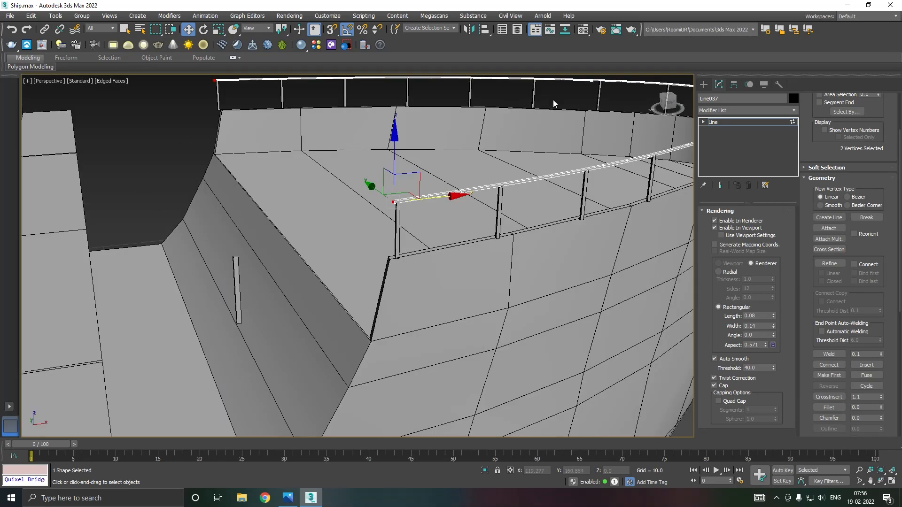
click(713, 123)
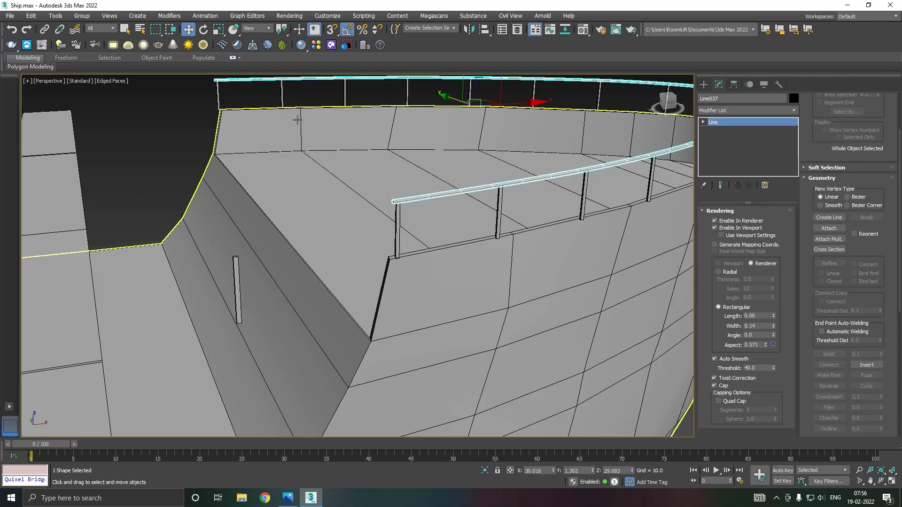
click(219, 101)
middle_drag(236, 106, 335, 257)
scroll(271, 228, up, 3)
drag(210, 244, 224, 246)
alt+middle_drag(311, 238, 278, 236)
drag(294, 229, 309, 222)
click(287, 184)
alt+middle_drag(324, 192, 349, 172)
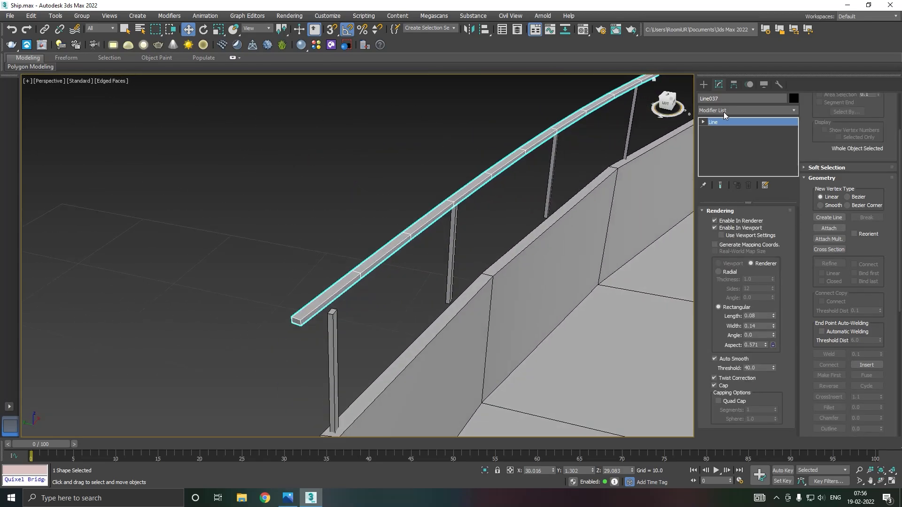
Move the bow rail's far-side end vertex inward along Y and forward along X so that the rail ends over its post.
key(1)
drag(252, 283, 324, 352)
drag(253, 314, 268, 315)
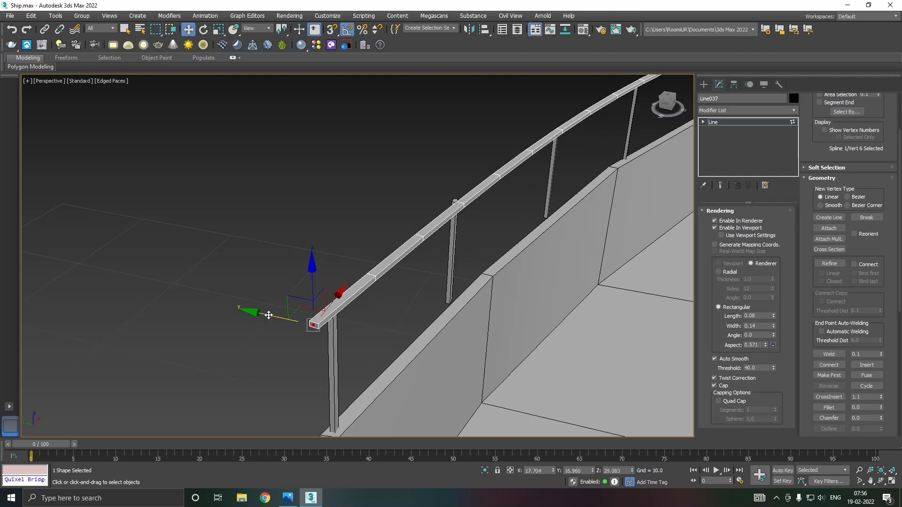
drag(332, 302, 357, 290)
drag(282, 302, 286, 304)
Move the rail's opposite end vertex slightly along X to line up with its end post, and finish vertex editing.
alt+middle_drag(368, 316, 282, 335)
drag(380, 324, 379, 323)
scroll(314, 310, down, 8)
mouse_move(318, 323)
alt+middle_down()
mouse_move(334, 280)
mouse_move(302, 326)
alt+middle_up()
click(298, 317)
scroll(301, 315, up, 8)
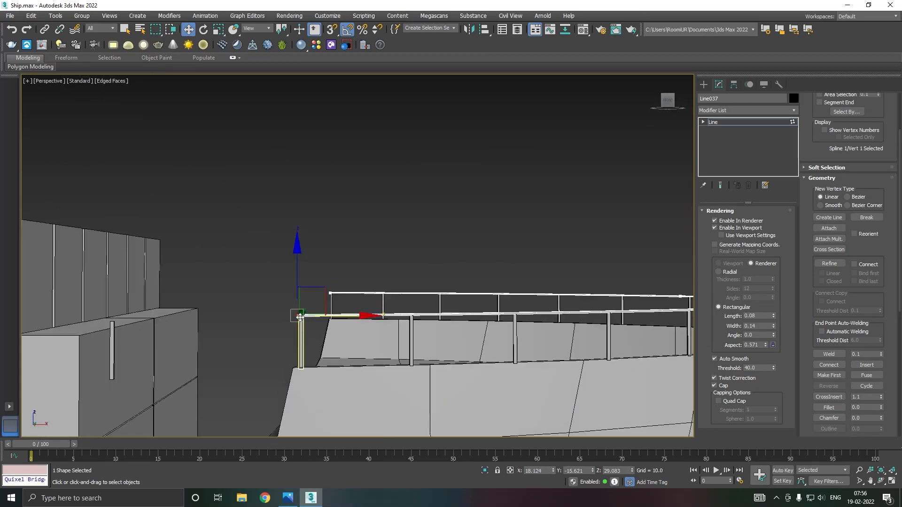
alt+middle_drag(335, 309, 364, 338)
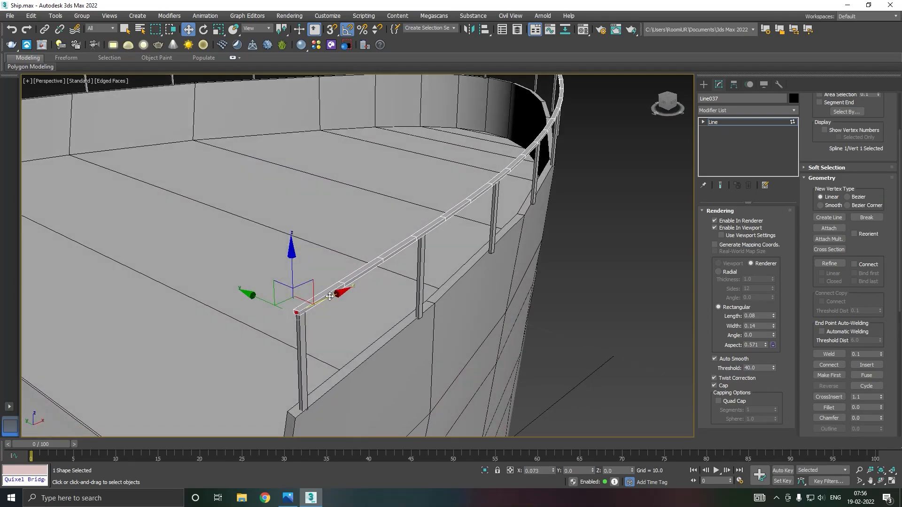
drag(330, 296, 325, 295)
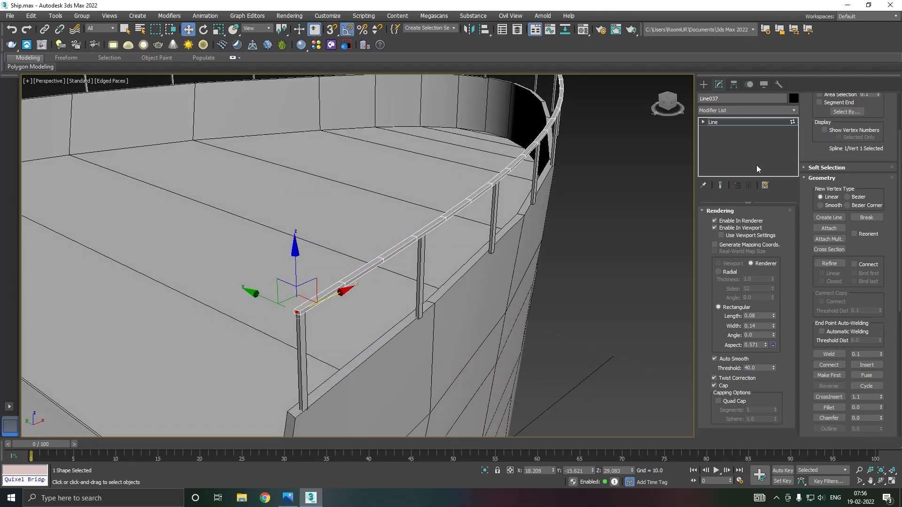
click(727, 122)
Copy the bow rail down to just above the bow edge, and copy that lower rail up about 1.1 units as a middle rail.
scroll(432, 301, down, 4)
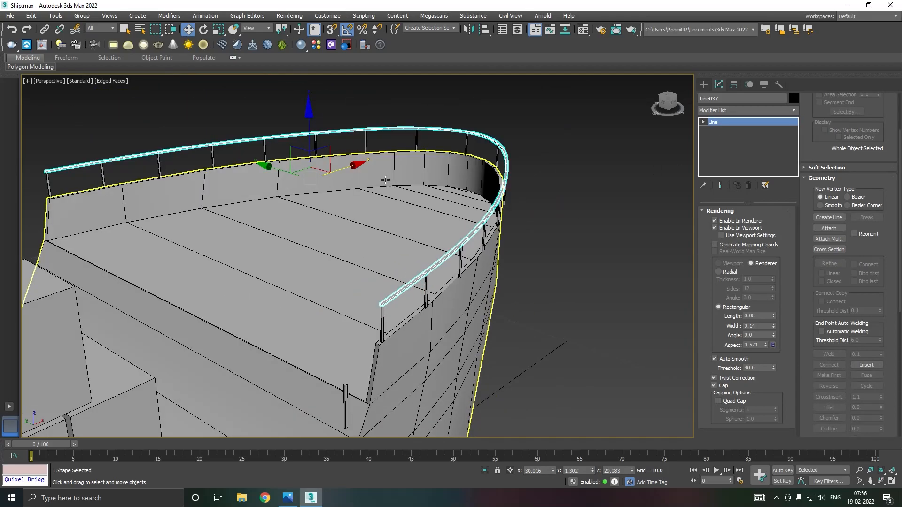
shift+drag(312, 134, 311, 155)
click(458, 288)
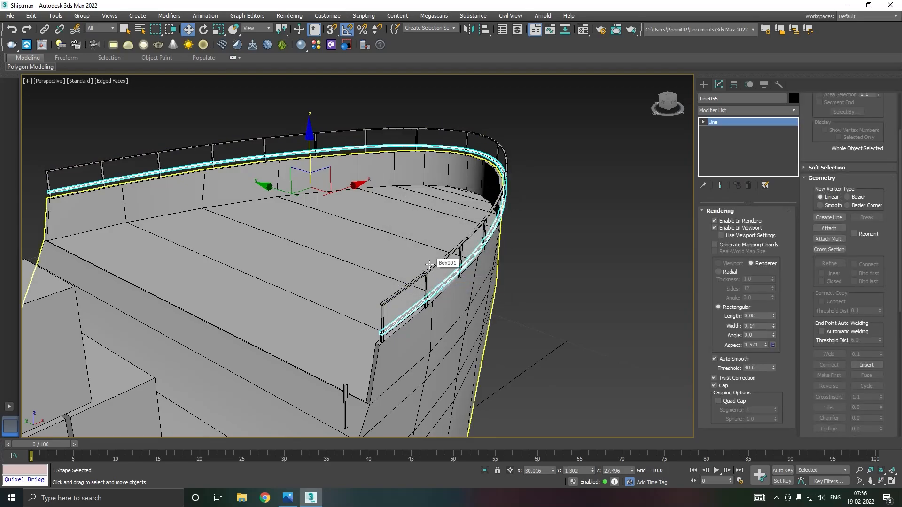
scroll(494, 232, down, 3)
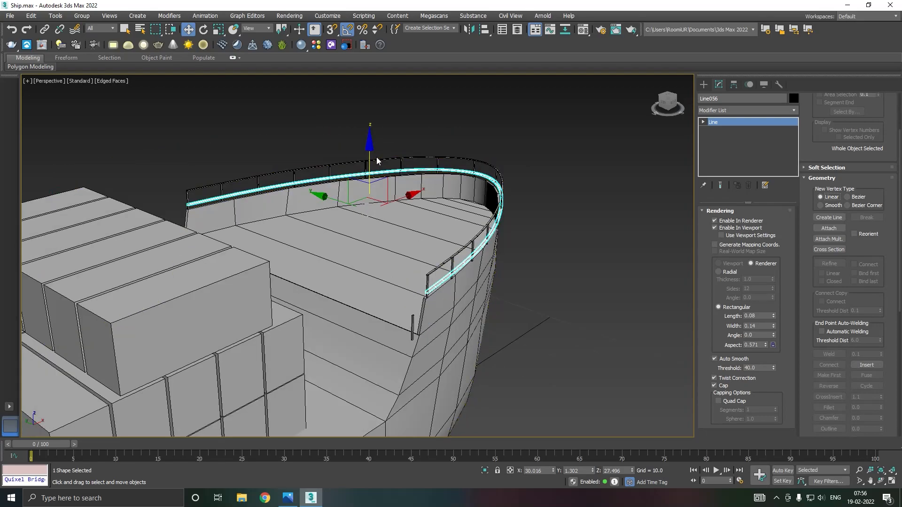
shift+drag(369, 159, 366, 149)
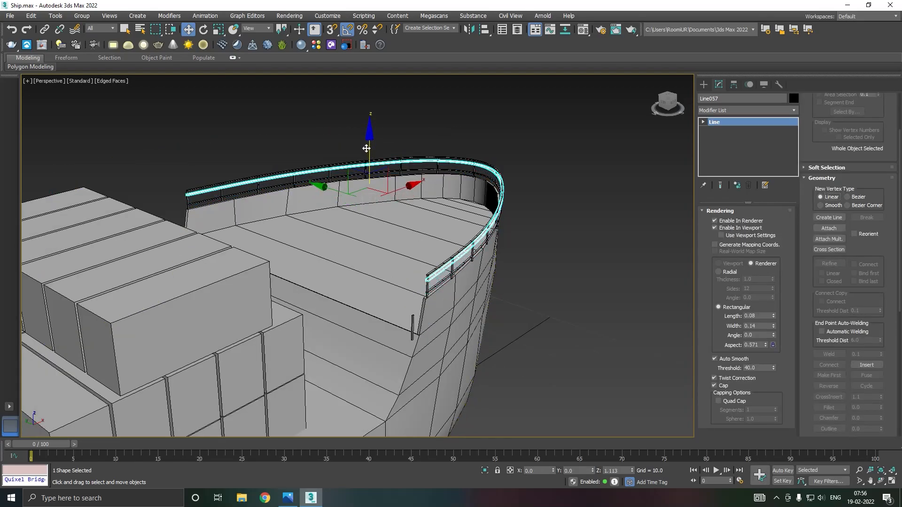
click(450, 287)
Delete the leftover original post standing aft of the bow rail.
click(413, 326)
key(Delete)
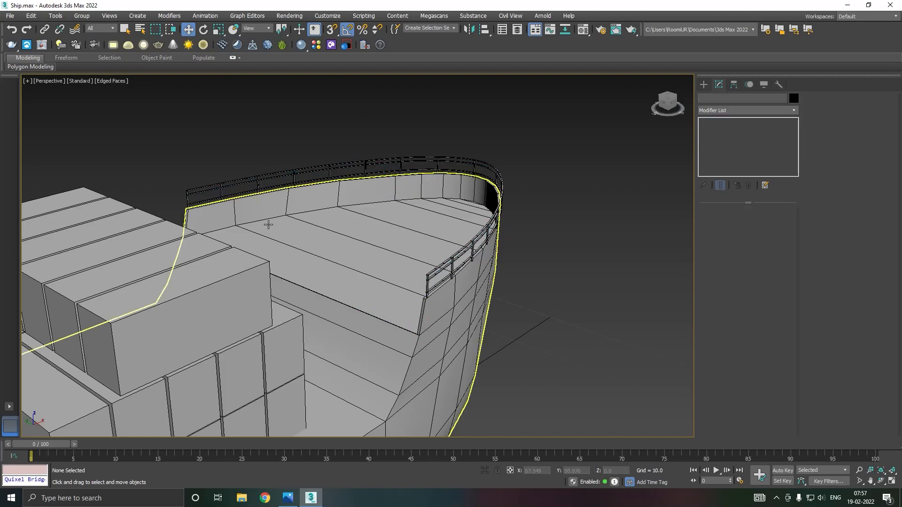
Raise the middle bow rail slightly along Z, closer to the top rail.
scroll(276, 182, up, 3)
click(272, 180)
scroll(268, 177, down, 4)
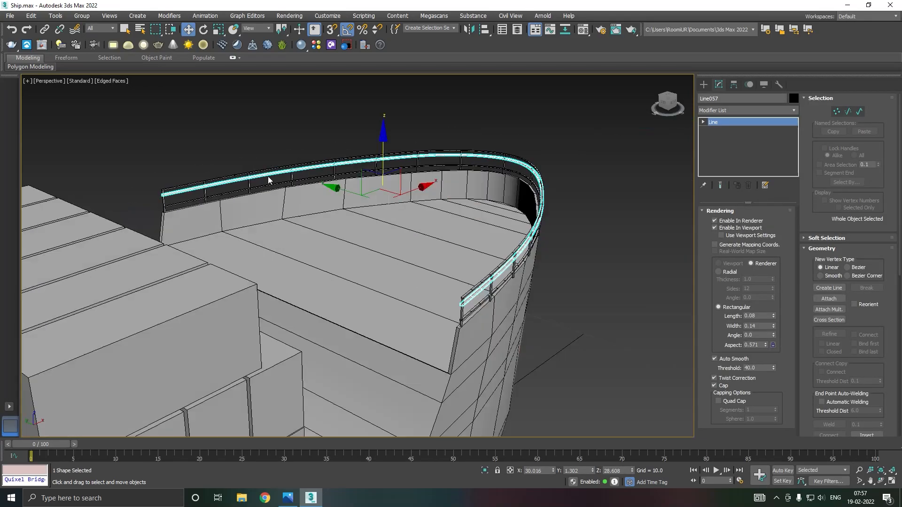
scroll(365, 148, up, 4)
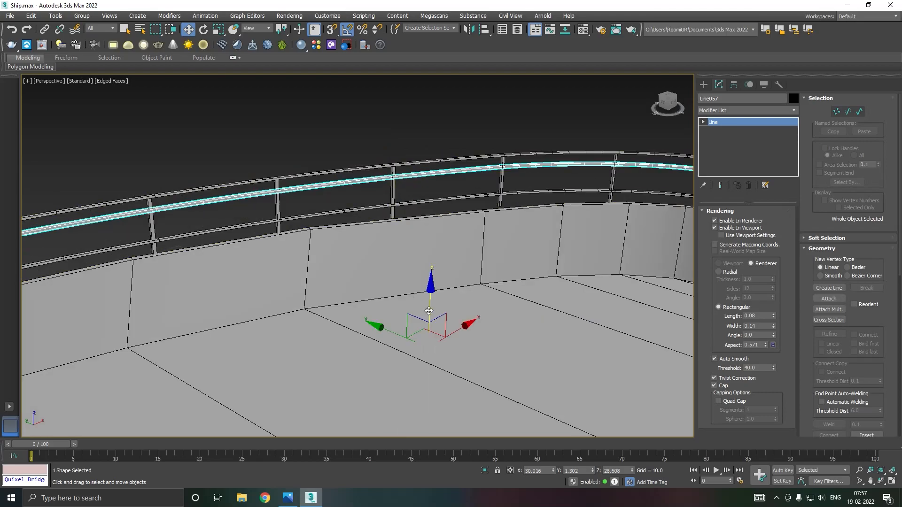
drag(430, 306, 426, 300)
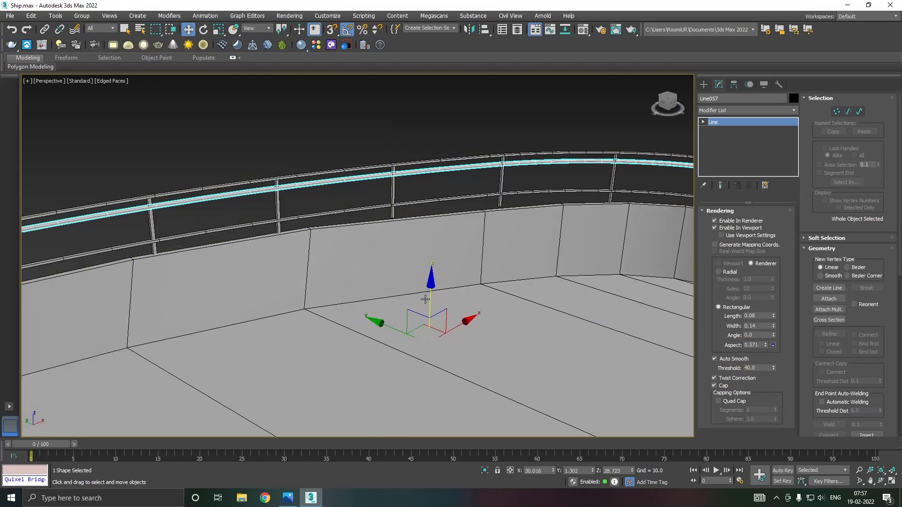
scroll(349, 202, down, 2)
scroll(436, 198, up, 3)
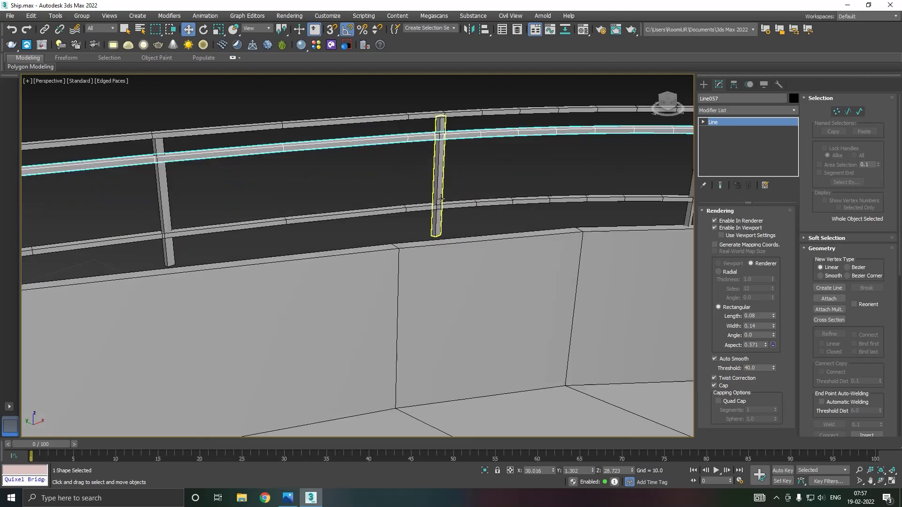
Try to move one post on the curved part of the bow rail along Y, and undo the move.
click(440, 213)
alt+middle_drag(442, 223, 400, 189)
drag(379, 177, 393, 176)
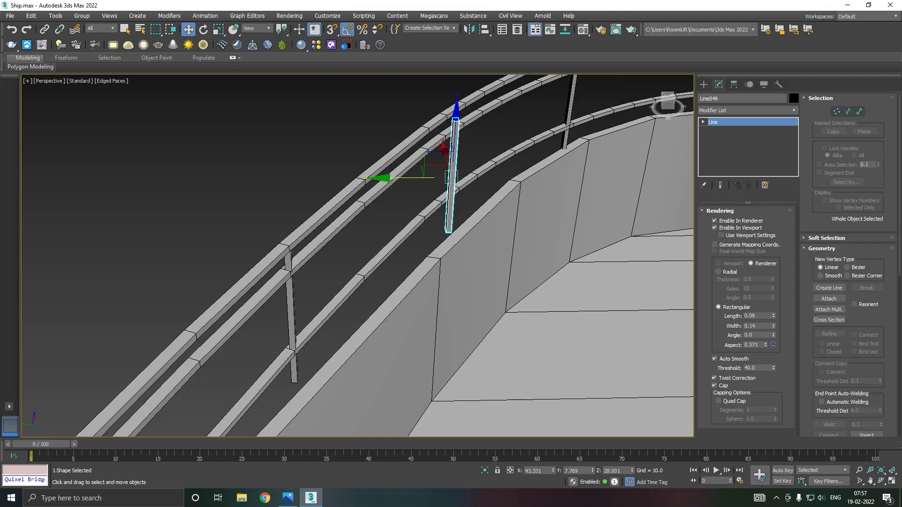
click(12, 29)
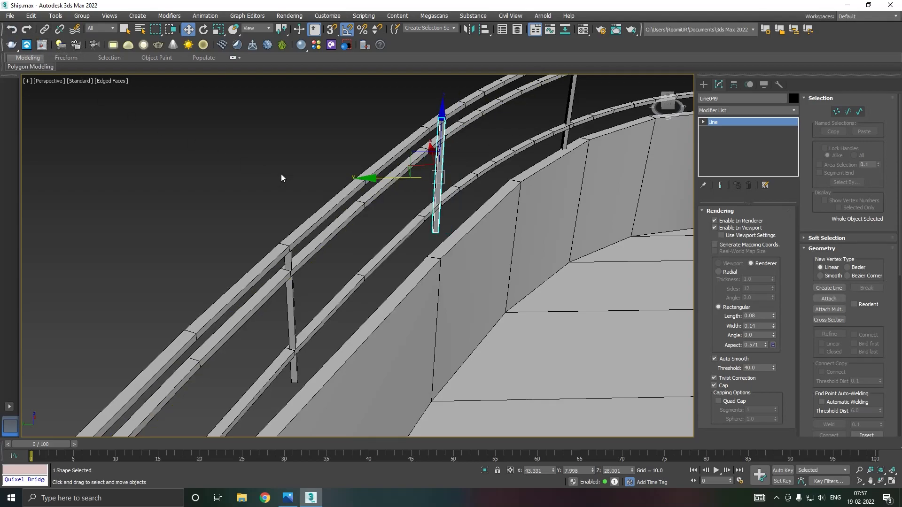
In the top view, move the top bow rail's curve vertex on the positive Y side slightly aft along X.
key(t)
scroll(584, 233, up, 5)
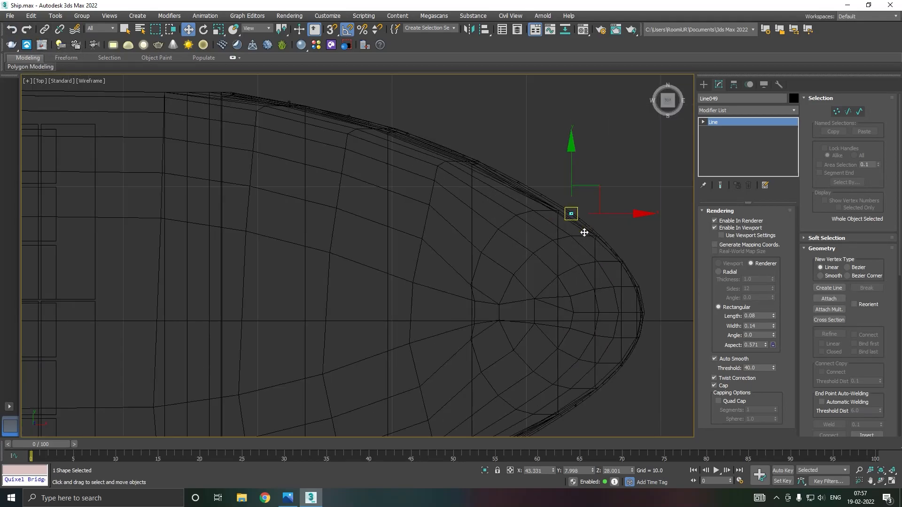
scroll(584, 232, up, 3)
click(560, 195)
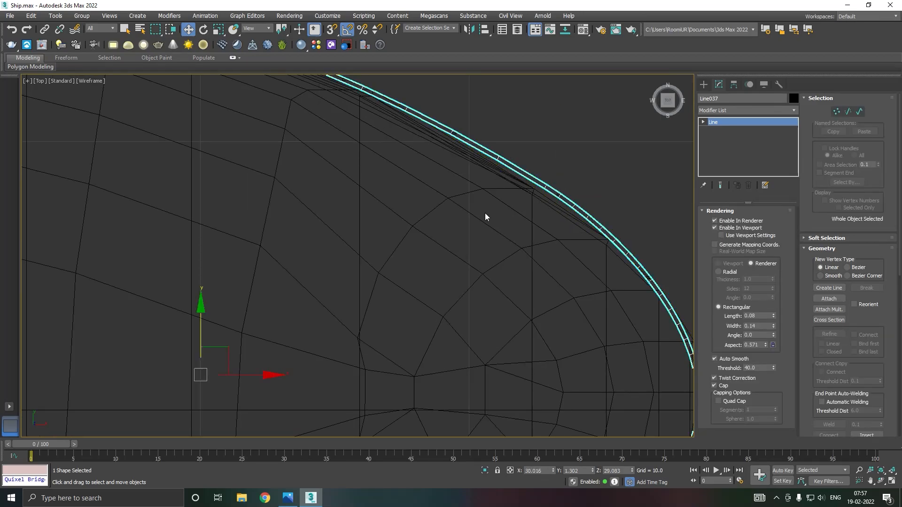
scroll(486, 217, down, 4)
key(1)
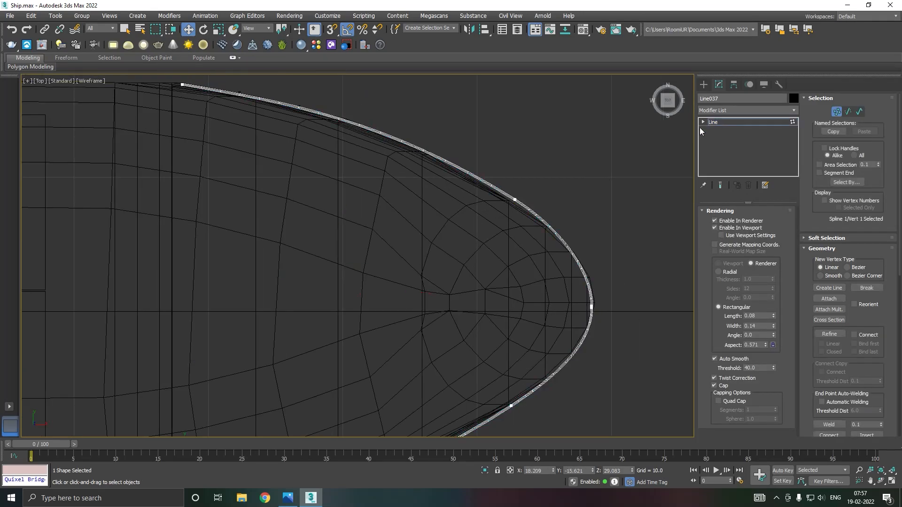
drag(567, 201, 560, 197)
scroll(540, 196, down, 3)
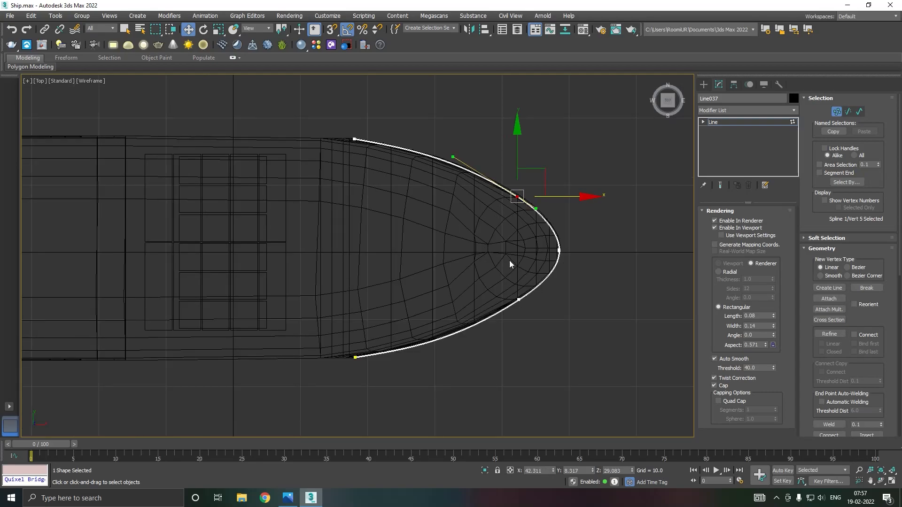
Move the top rail's matching curve vertex on the negative Y side about 0.13 units aft along X, and finish vertex editing.
scroll(523, 309, up, 5)
click(516, 294)
scroll(514, 307, up, 3)
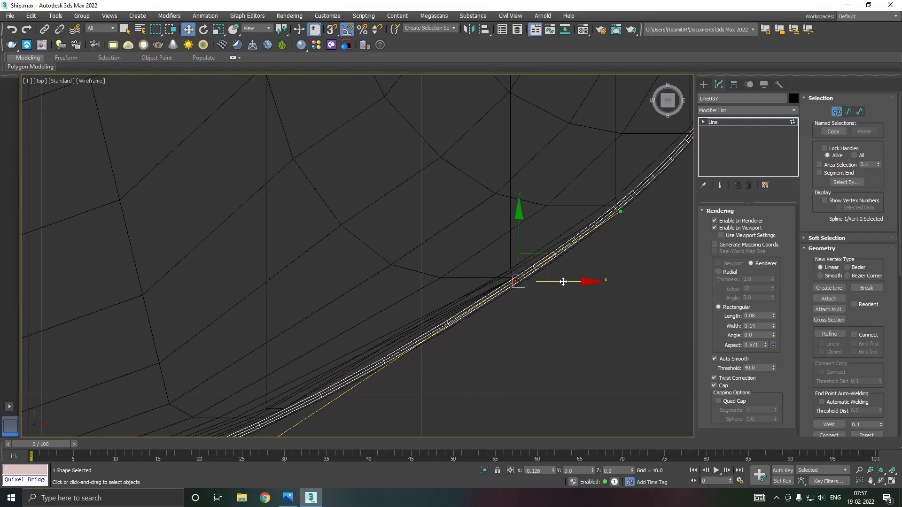
key(p)
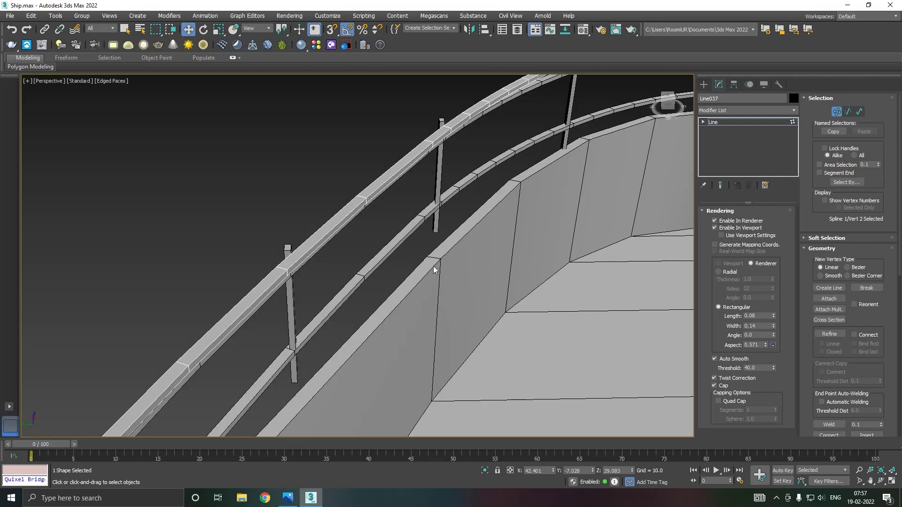
scroll(372, 269, down, 3)
click(727, 122)
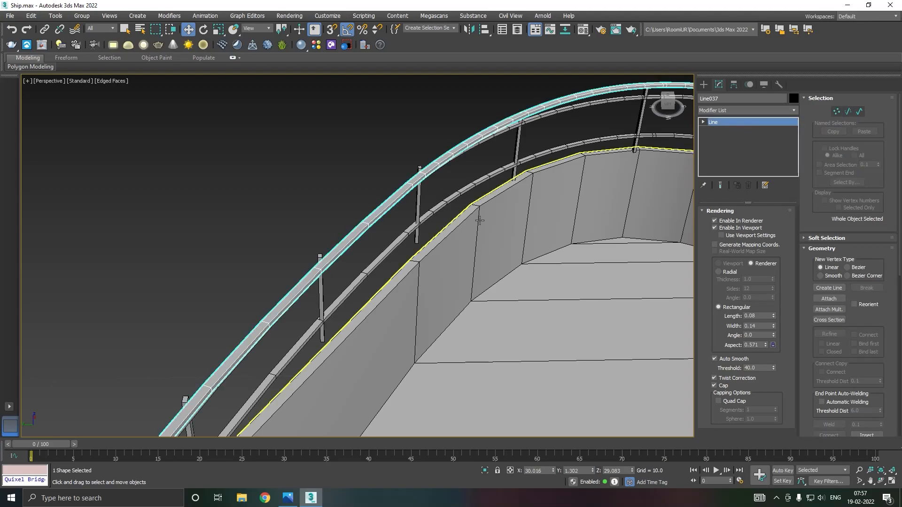
Select the two neighbouring posts that stick out beyond the curved rail and move them inward along Y onto the rail line.
click(418, 233)
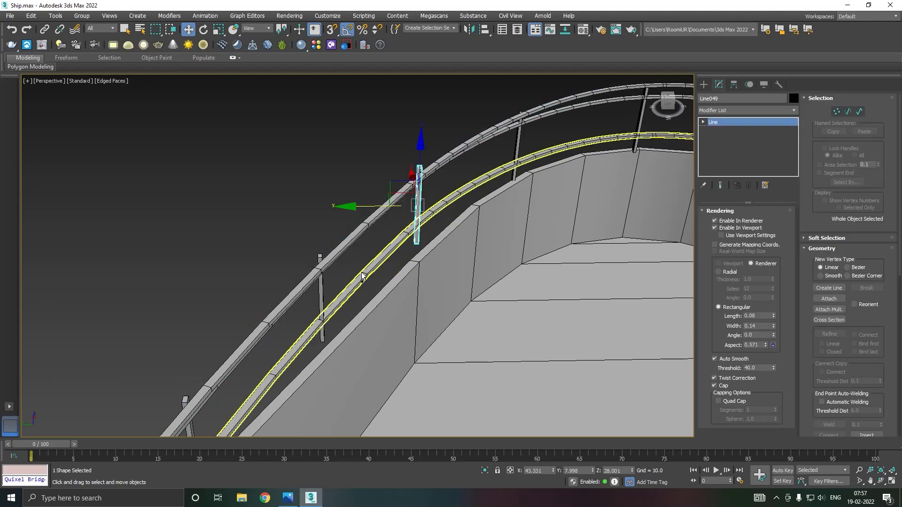
ctrl+click(322, 287)
drag(327, 249, 325, 249)
alt+middle_drag(368, 243, 576, 225)
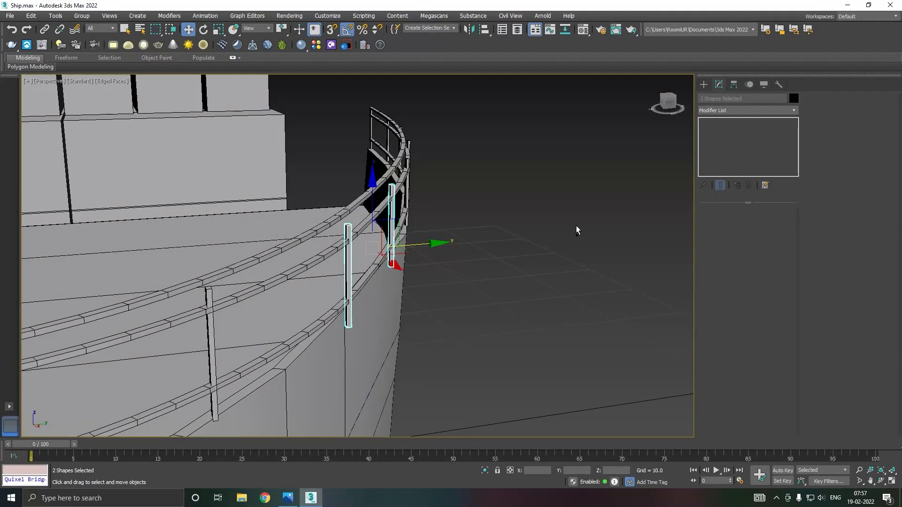
drag(419, 244, 389, 246)
Move the next post toward the bow's tip about 0.13 units aft along X so that it lines up with the rails.
click(215, 343)
alt+middle_drag(215, 342, 215, 386)
drag(187, 385, 192, 382)
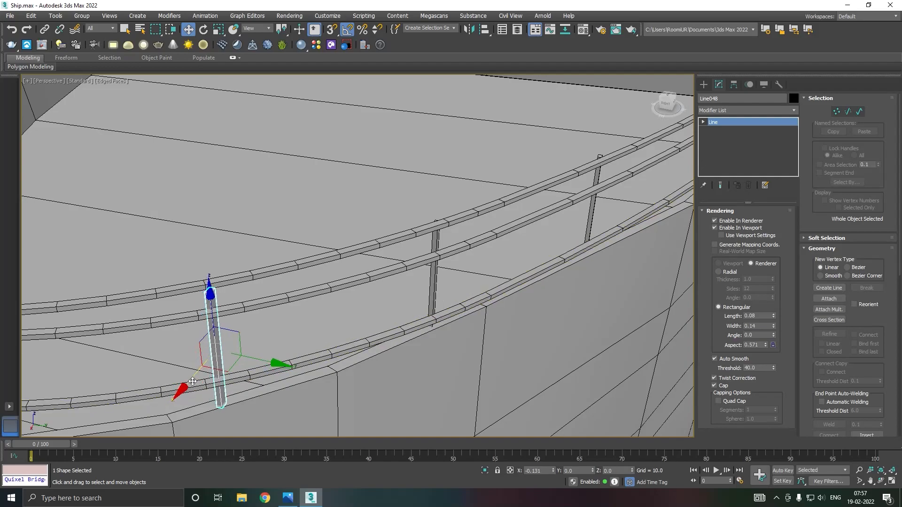
scroll(192, 382, down, 5)
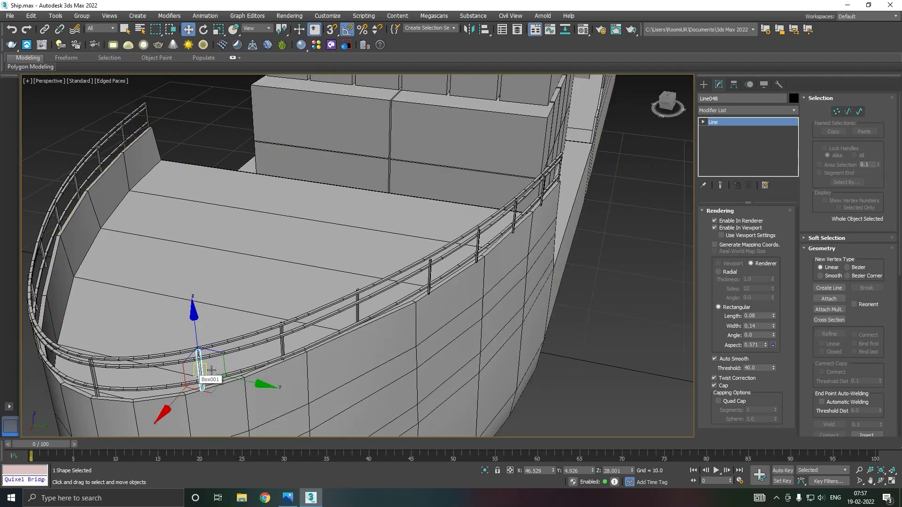
Move the misaligned post midway along the bow's side slightly inward along Y to line up with the rails.
scroll(462, 269, up, 5)
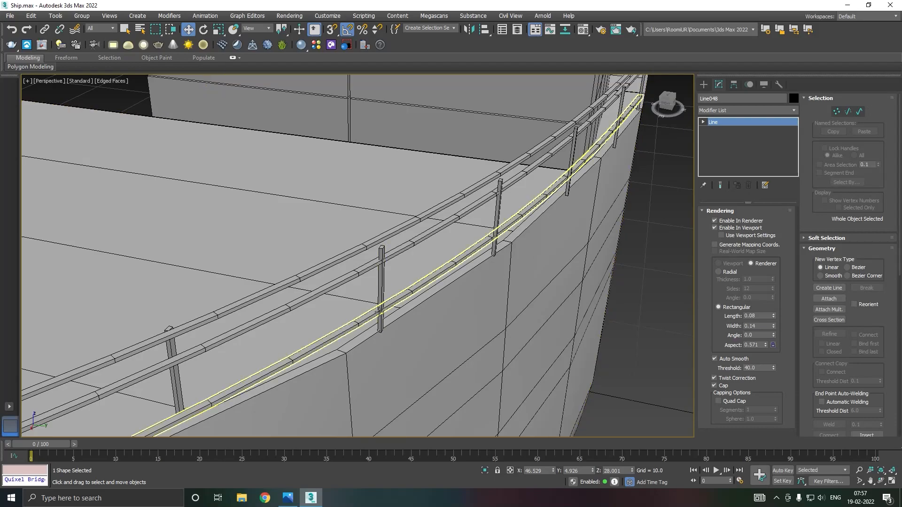
click(381, 291)
alt+middle_drag(427, 302, 460, 280)
drag(442, 289, 436, 289)
alt+middle_drag(455, 291, 456, 297)
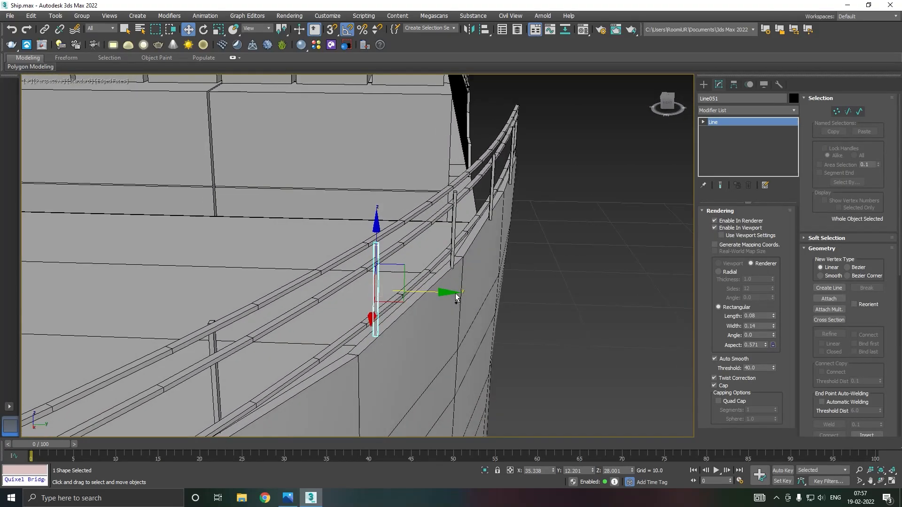
Select the two neighbouring posts farther aft on the same side and move them slightly inward along Y.
click(492, 188)
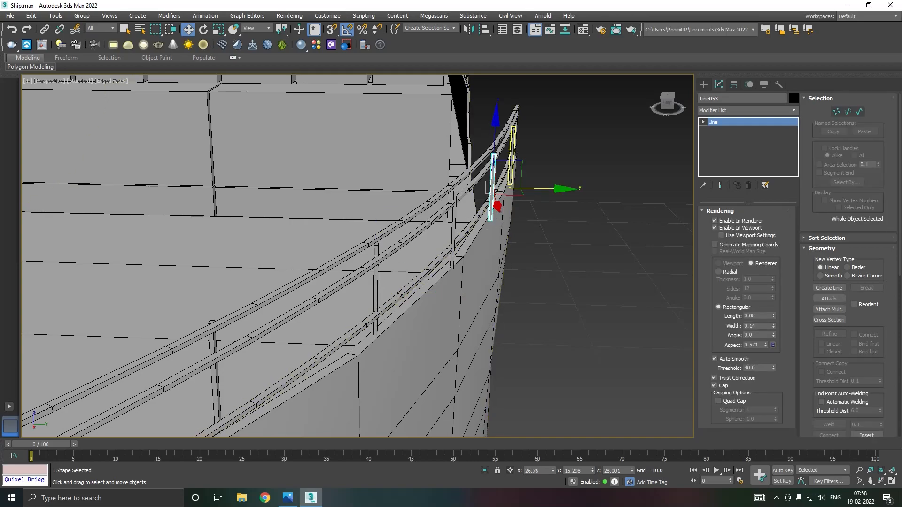
ctrl+click(513, 149)
alt+middle_drag(549, 171, 544, 173)
drag(552, 174, 545, 173)
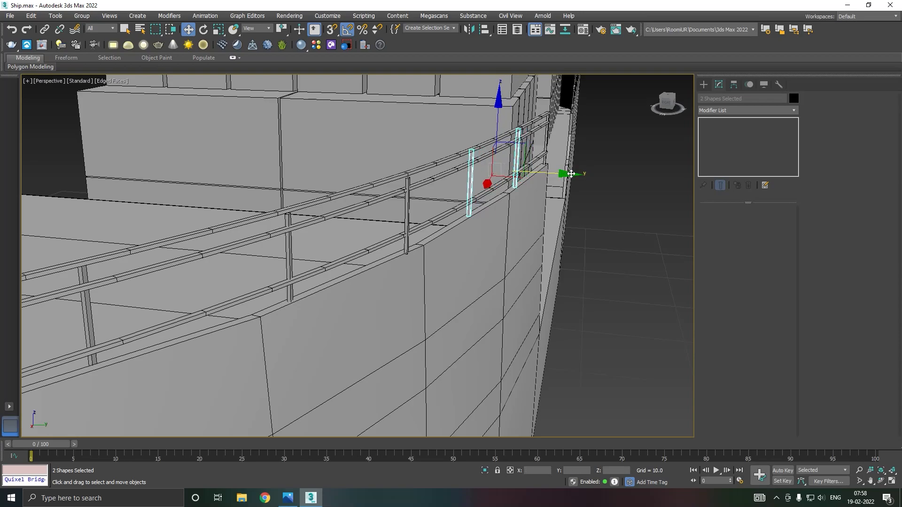
Select the post closest to the bow's tip and move it slightly forward along X onto the curved rail.
scroll(571, 174, down, 4)
alt+middle_drag(523, 191, 389, 211)
scroll(257, 151, up, 2)
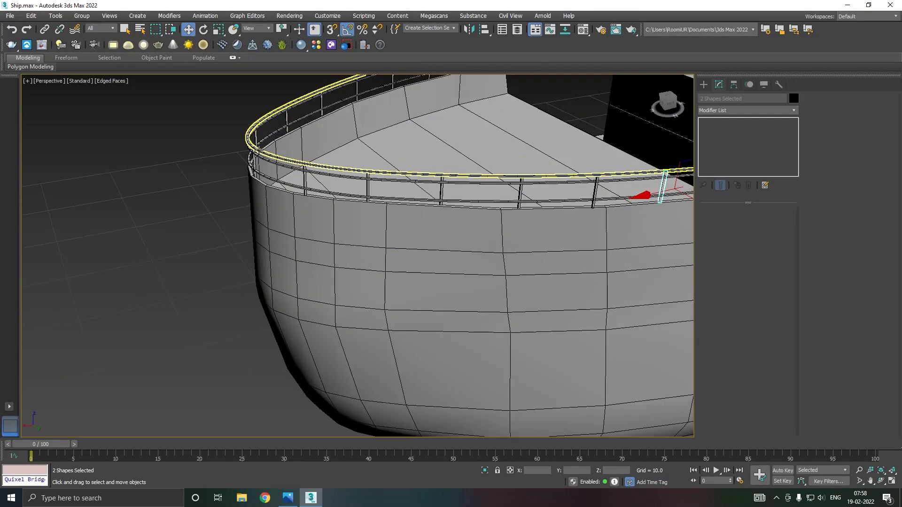
scroll(255, 157, up, 3)
click(254, 169)
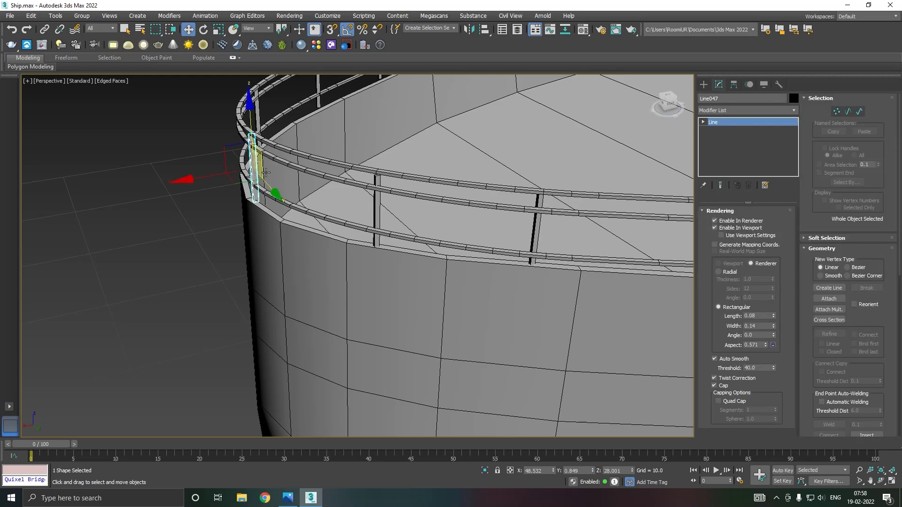
drag(228, 171, 222, 172)
Select the neighbouring post beside the bow's tip and shift it slightly to line up with the curved rails.
alt+middle_drag(261, 173, 324, 146)
middle_drag(236, 187, 478, 316)
middle_drag(530, 352, 478, 318)
scroll(478, 317, down, 5)
click(342, 303)
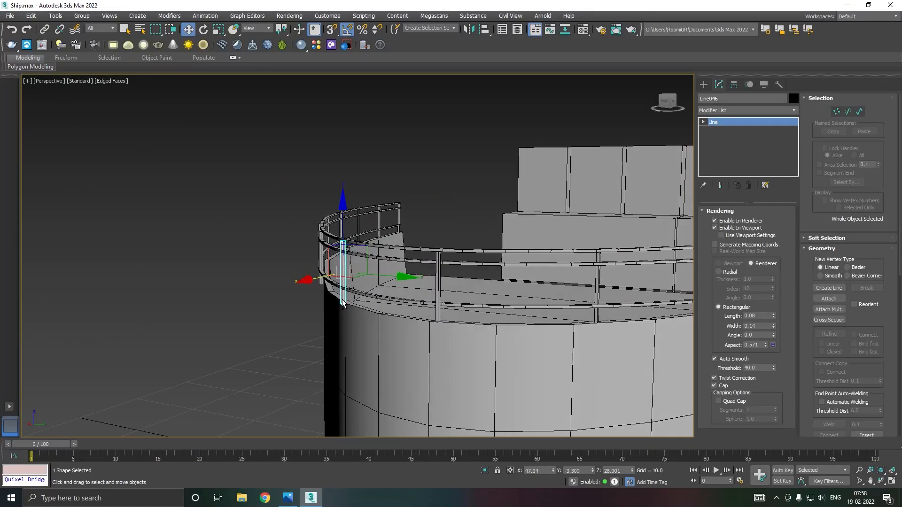
scroll(335, 291, up, 2)
scroll(328, 272, up, 2)
drag(327, 266, 324, 217)
Move the misaligned post farther around the bow's curve about 0.49 units aft along X to meet the rails.
click(300, 199)
alt+middle_drag(325, 217, 284, 189)
drag(274, 201, 265, 179)
click(278, 181)
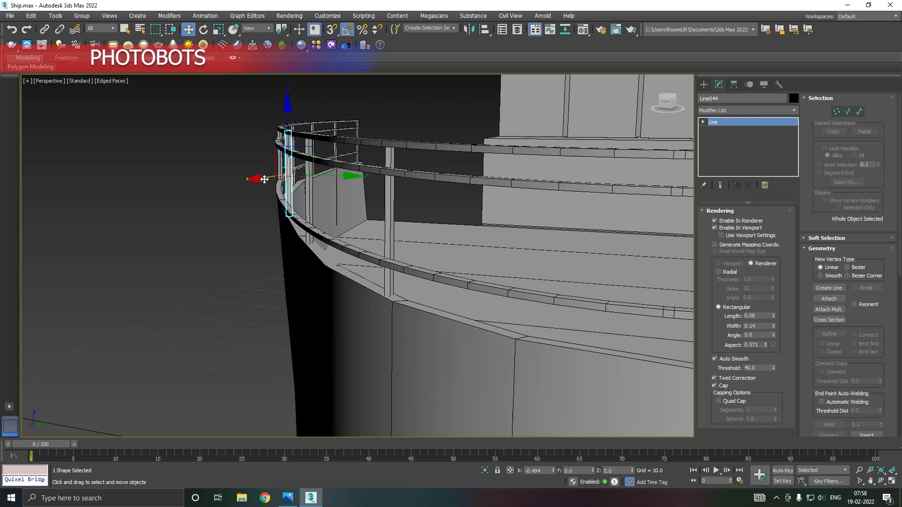
Select the following post on that side of the bow and move it about 0.15 units inward along Y.
alt+middle_drag(286, 183, 368, 262)
alt+middle_drag(390, 365, 373, 312)
click(371, 308)
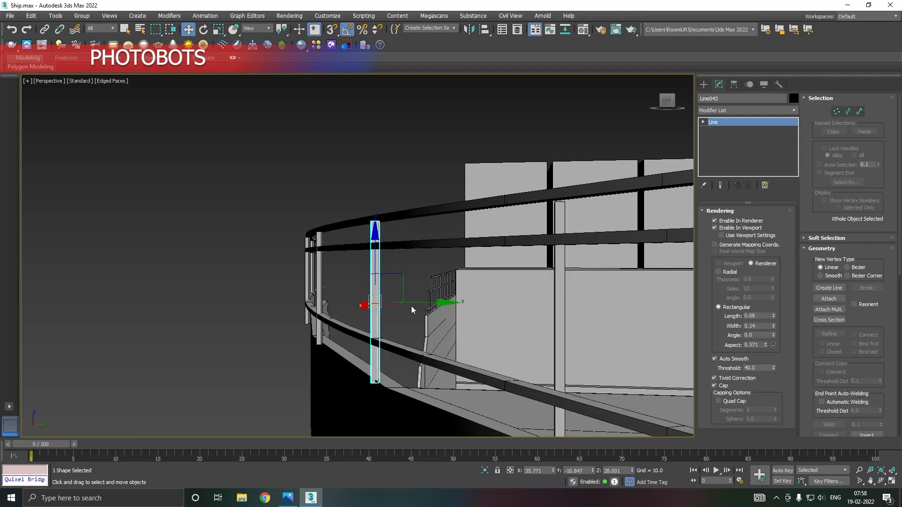
drag(419, 304, 424, 303)
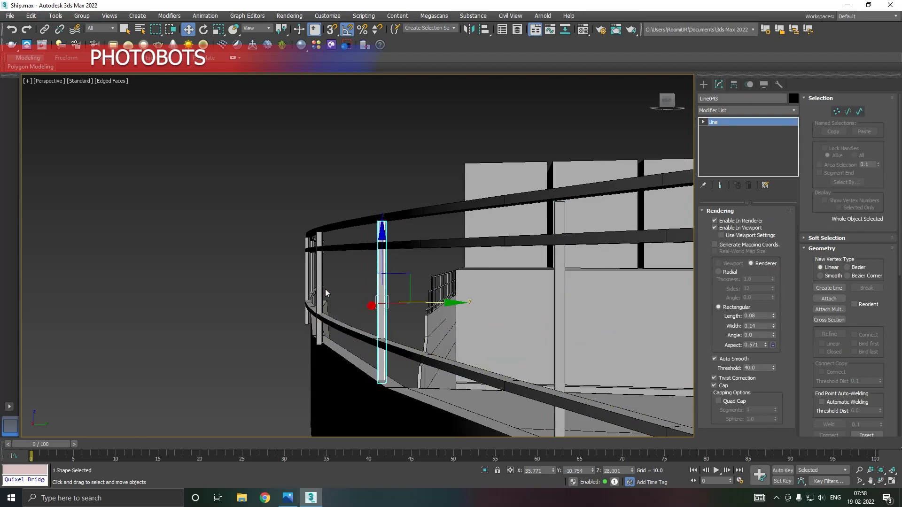
Select the four posts grouped around the bow's tip and move them together slightly along Y onto the rail line.
drag(296, 283, 297, 282)
drag(359, 278, 367, 279)
scroll(302, 323, down, 6)
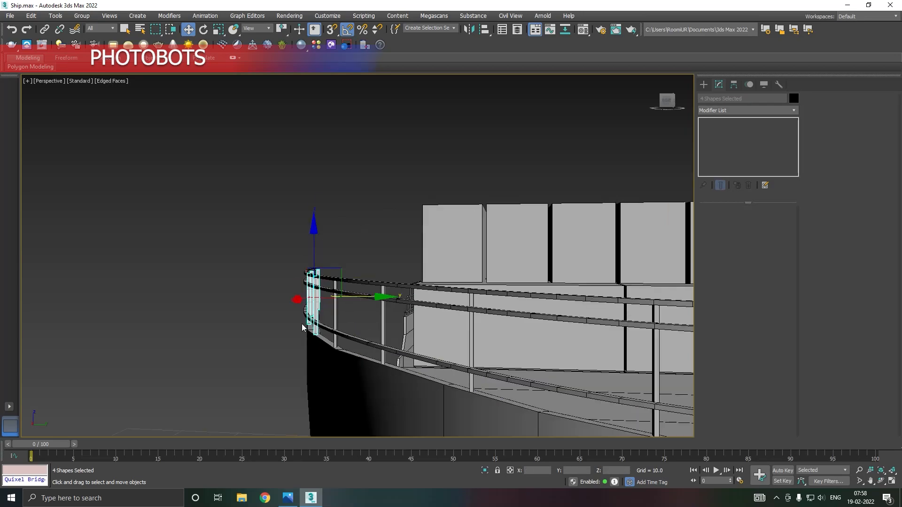
Bring the whole ship into view and select its hull body.
alt+middle_drag(301, 323, 506, 350)
click(495, 312)
scroll(444, 256, down, 5)
scroll(445, 256, down, 3)
alt+middle_drag(437, 298, 395, 293)
click(368, 229)
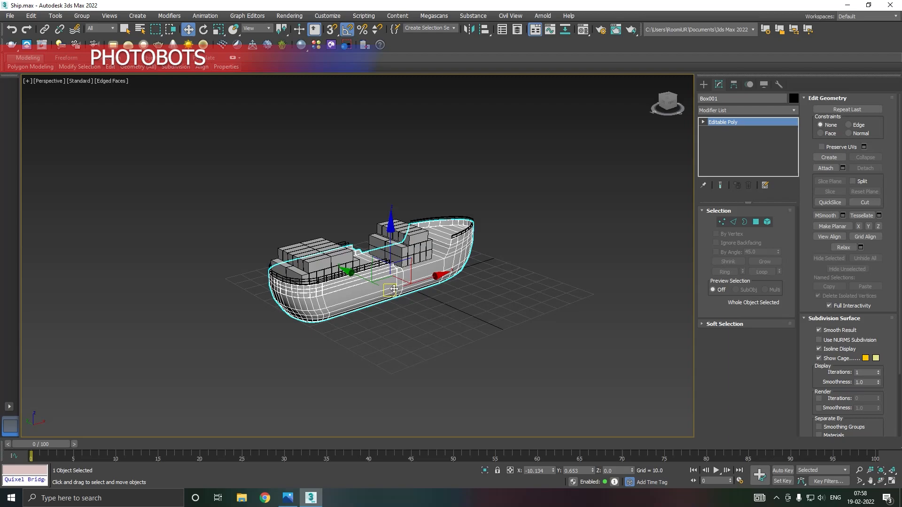